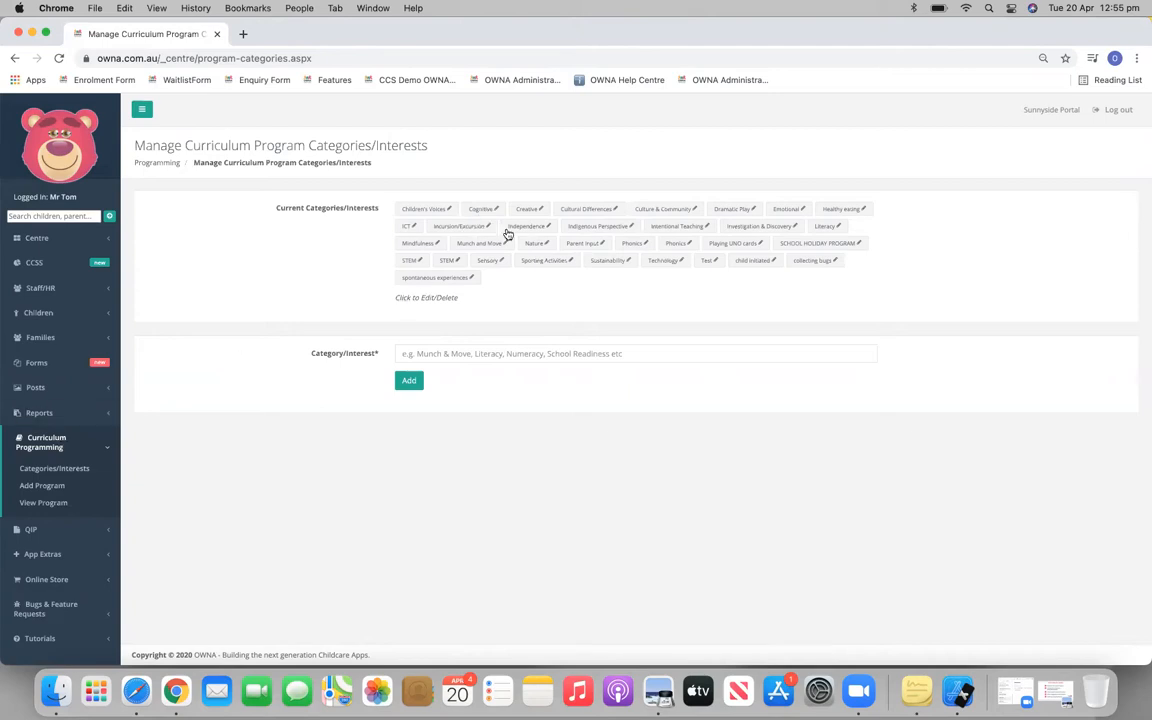
# Rename the "Healthy eating" curriculum category to "Cooking", save the update, and reopen the renamed category
pyautogui.click(479, 245)
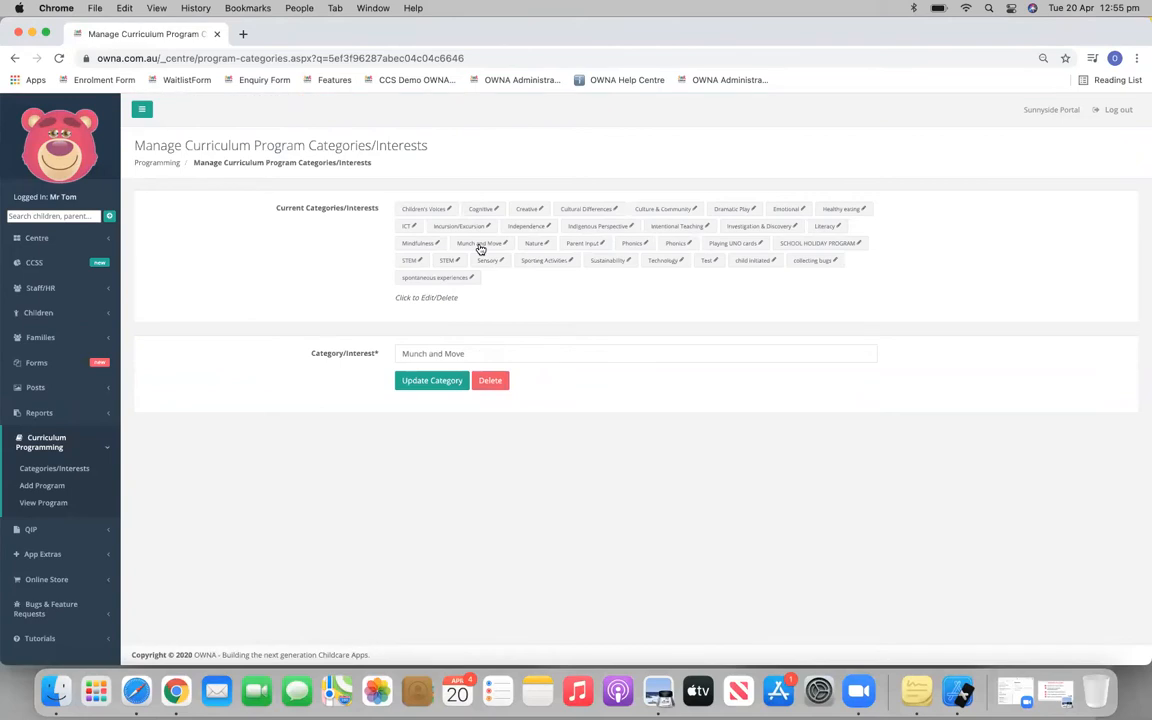
pyautogui.click(826, 226)
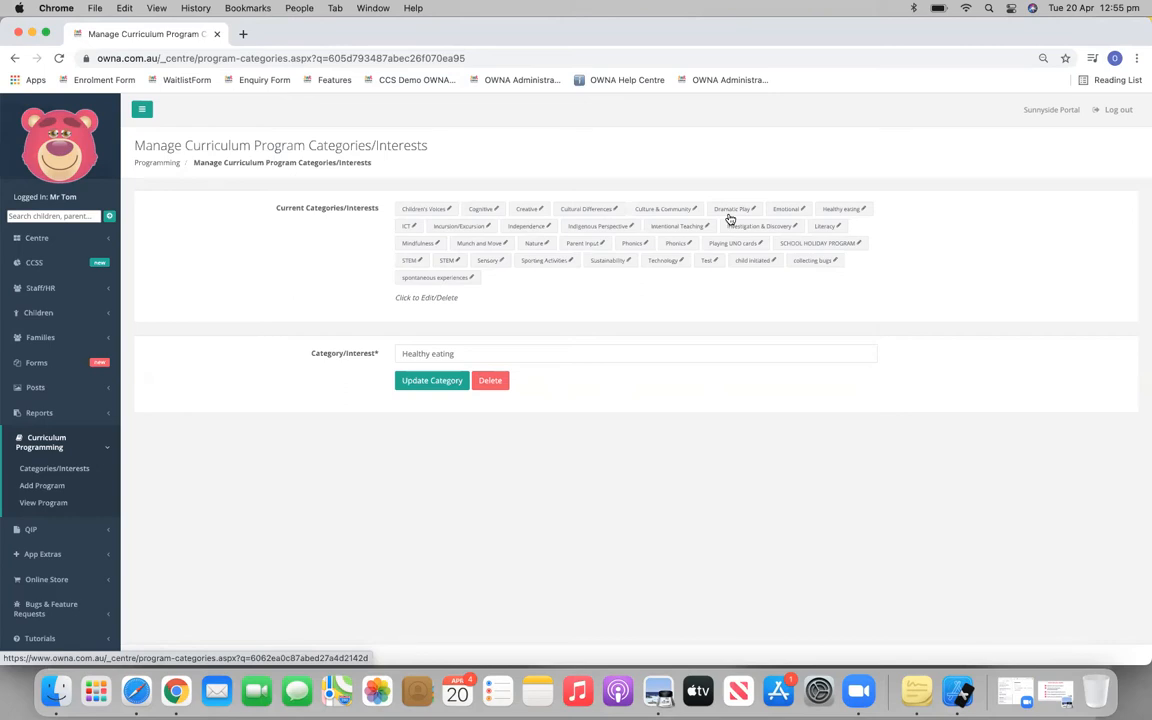
pyautogui.moveTo(470, 353); pyautogui.dragTo(401, 353)
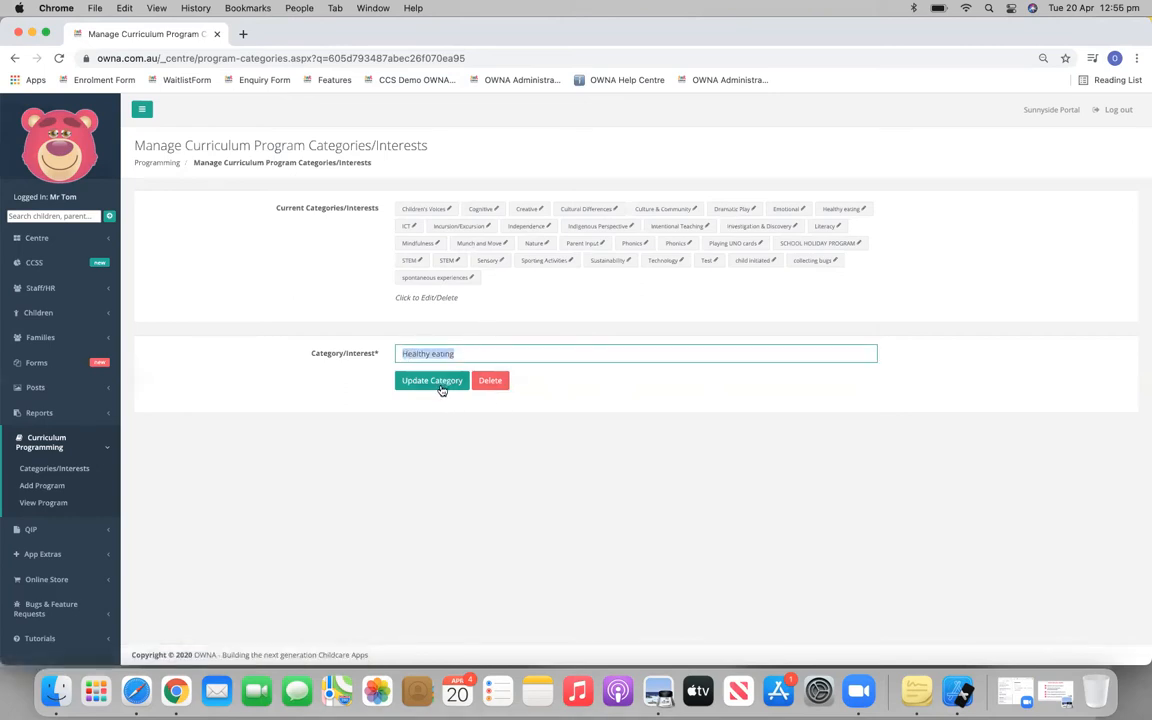
pyautogui.press('BackSpace')
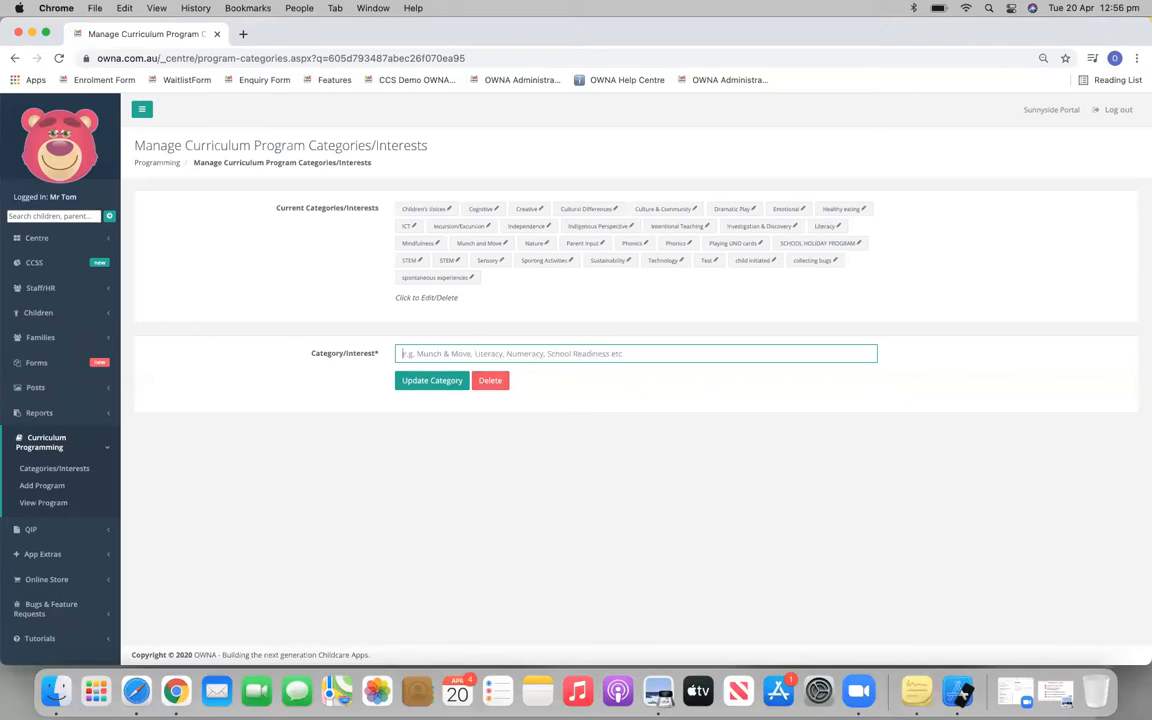
pyautogui.write('Cooking')
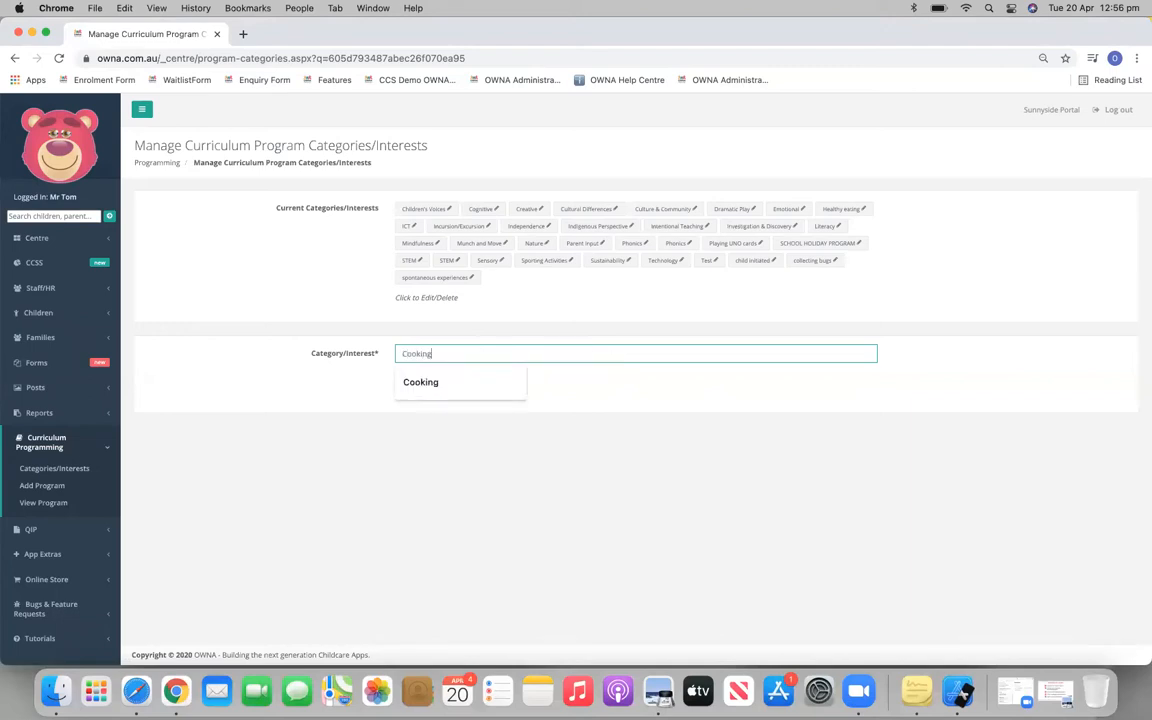
pyautogui.click(563, 402)
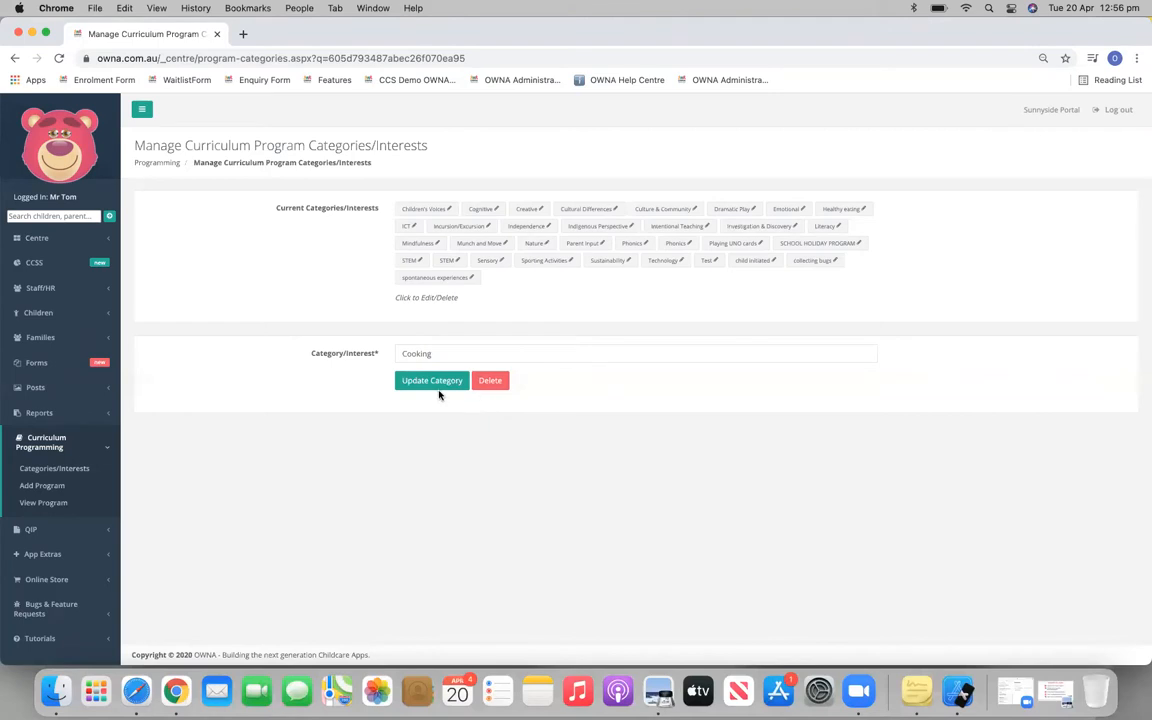
pyautogui.click(438, 380)
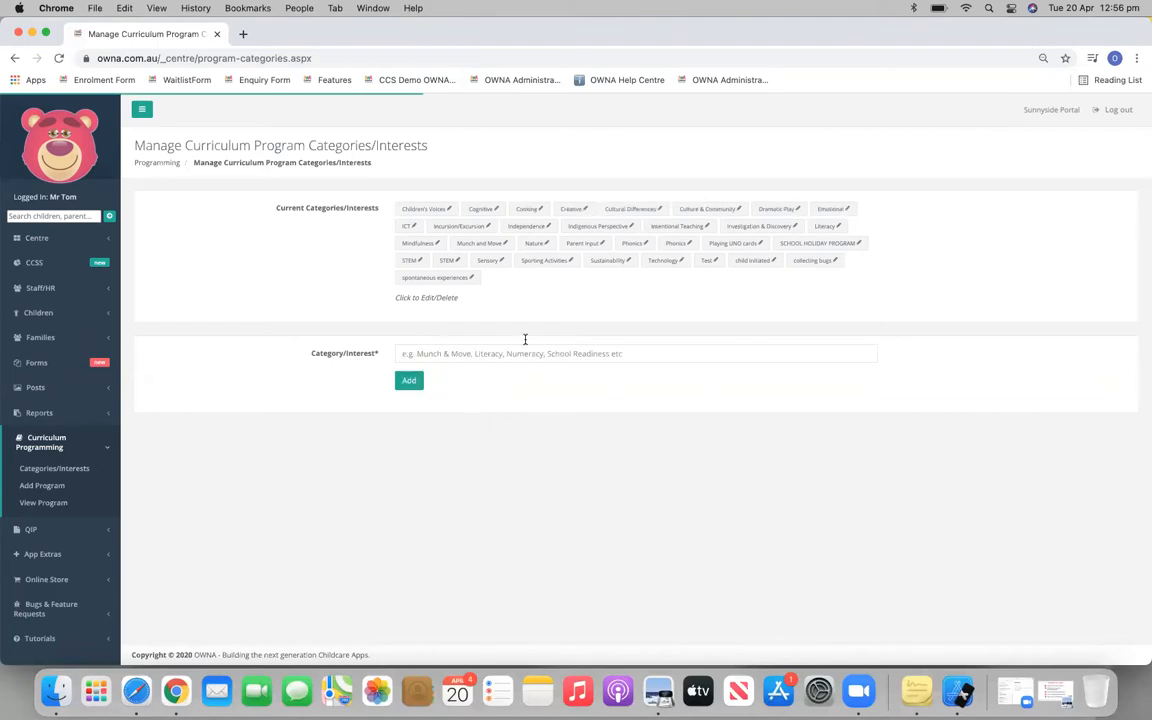
pyautogui.click(529, 209)
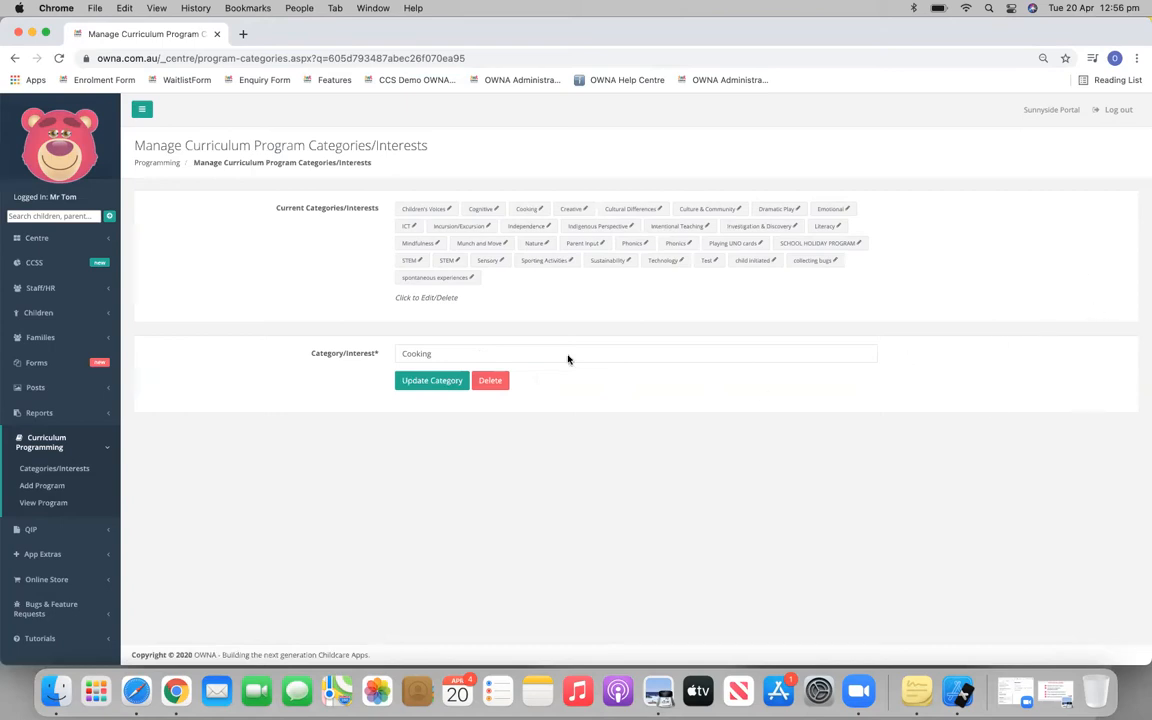
# Open the form for adding a curriculum program and review its note and option for saving as a draft
pyautogui.click(51, 490)
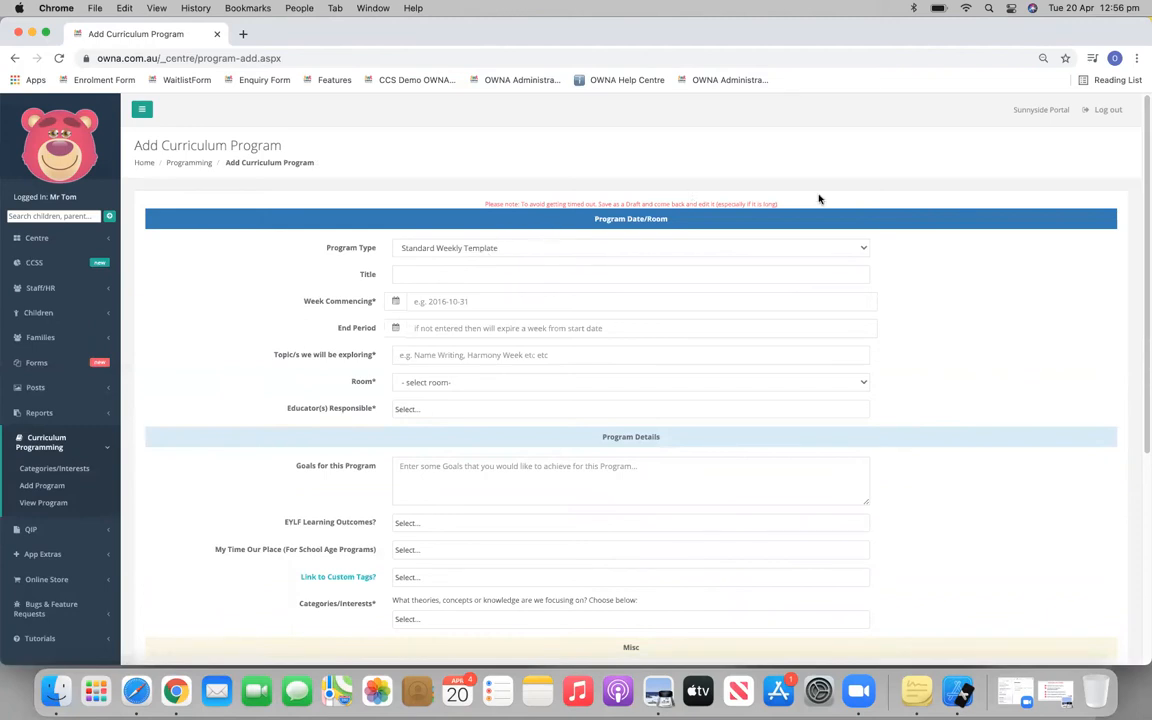
pyautogui.moveTo(735, 204); pyautogui.dragTo(787, 206)
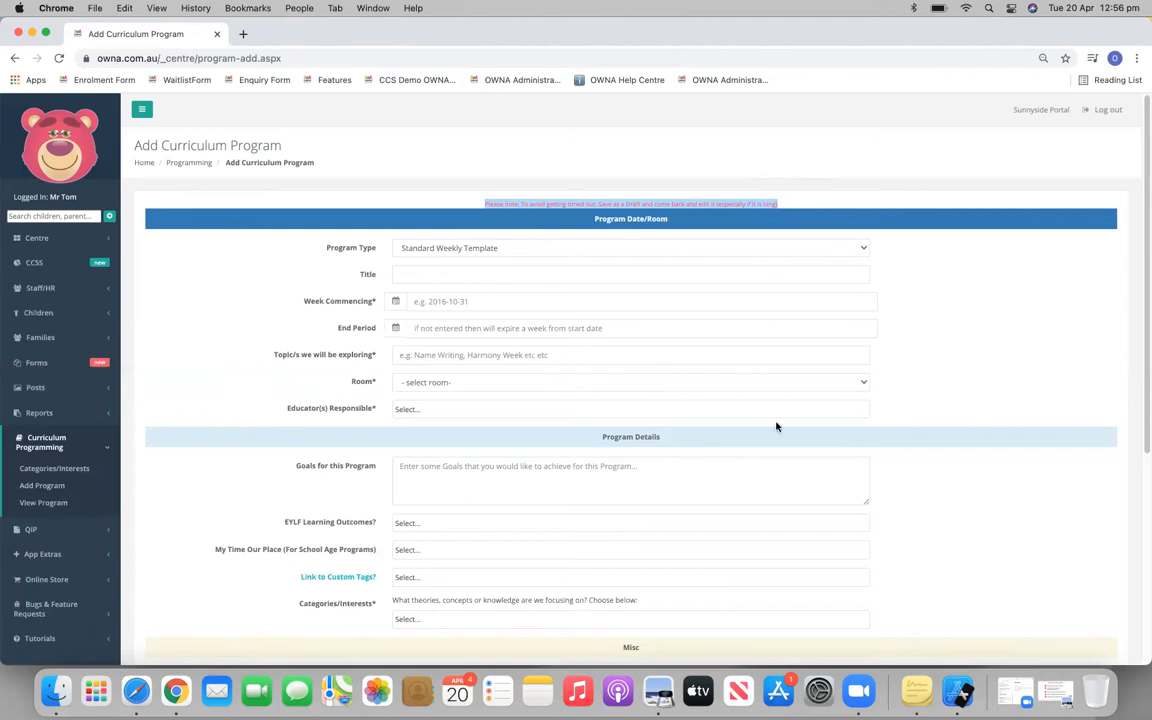
pyautogui.scroll(-5, 699, 463)
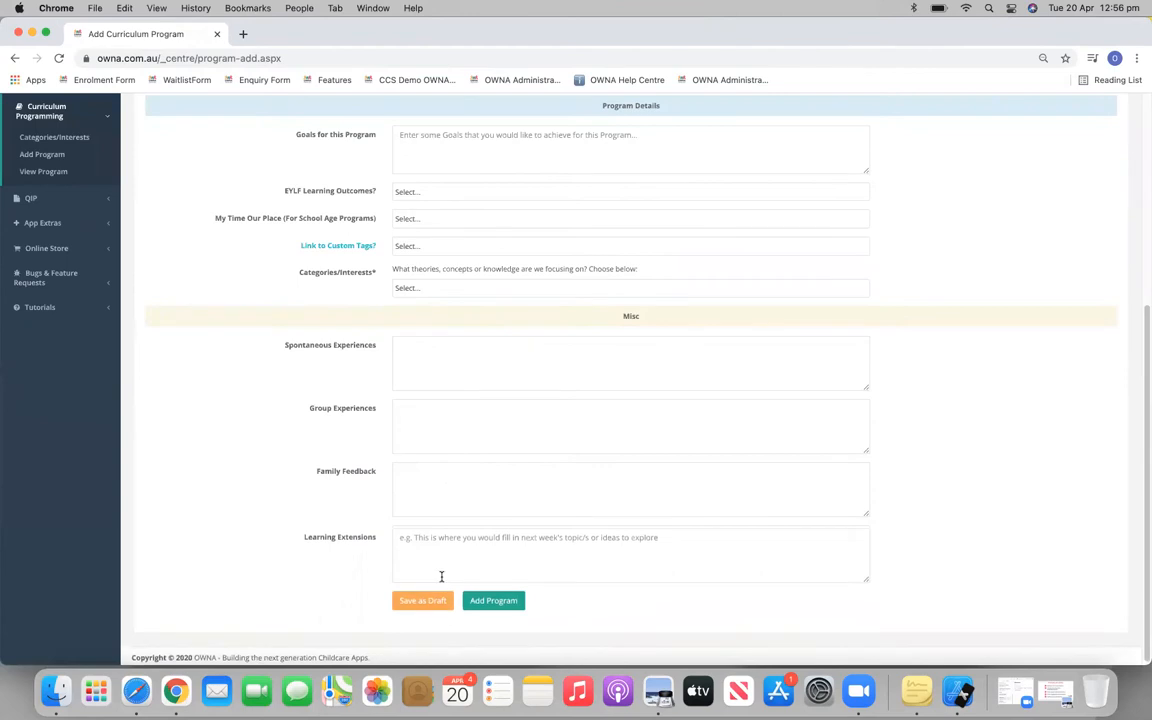
pyautogui.click(430, 598)
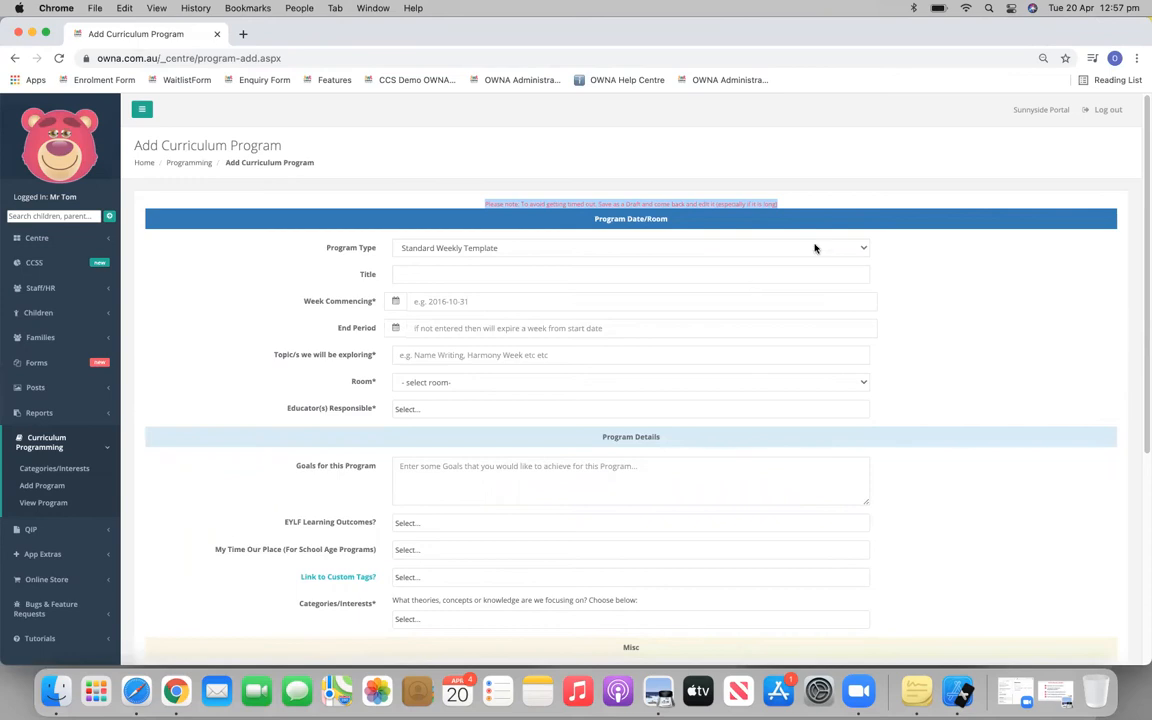
pyautogui.click(788, 204)
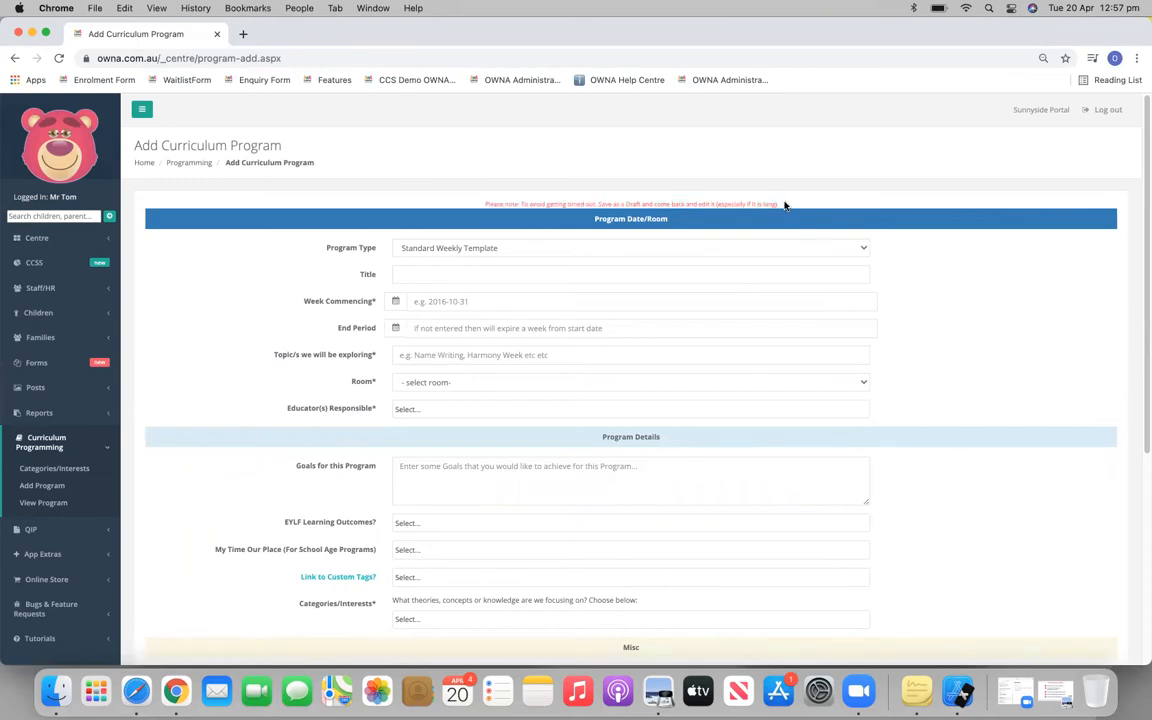
# Switch the program type to Standard Block Template and back to Standard Weekly Template
pyautogui.click(540, 249)
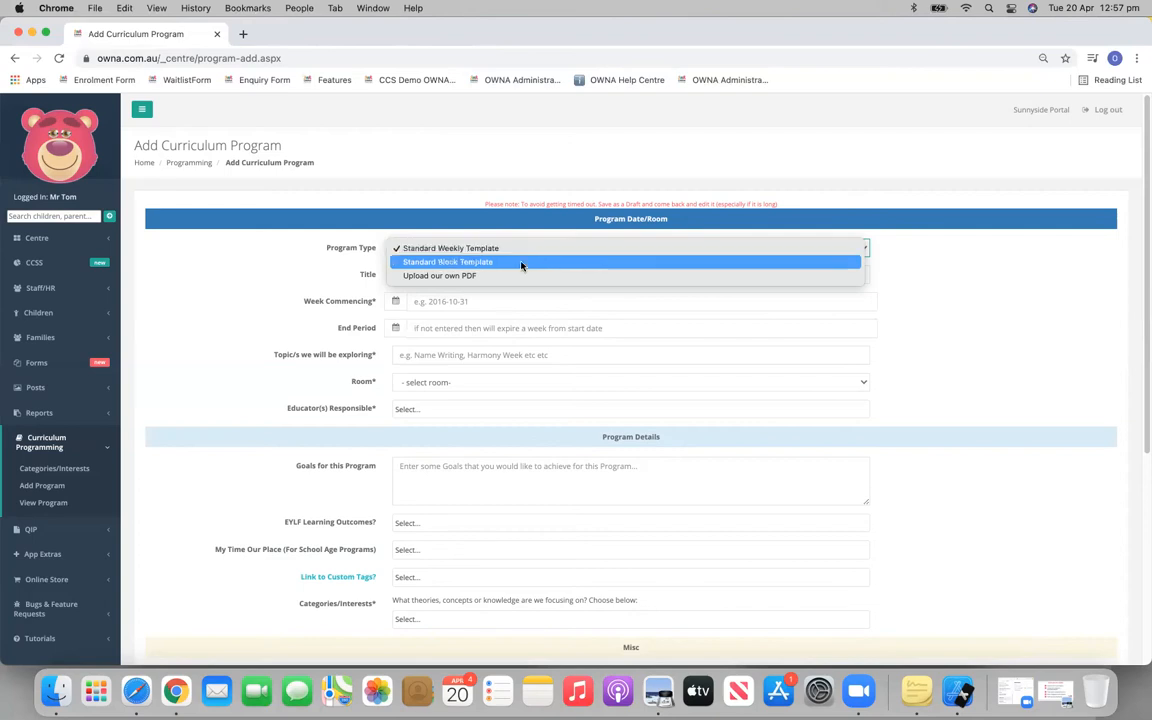
pyautogui.click(524, 262)
pyautogui.click(431, 303)
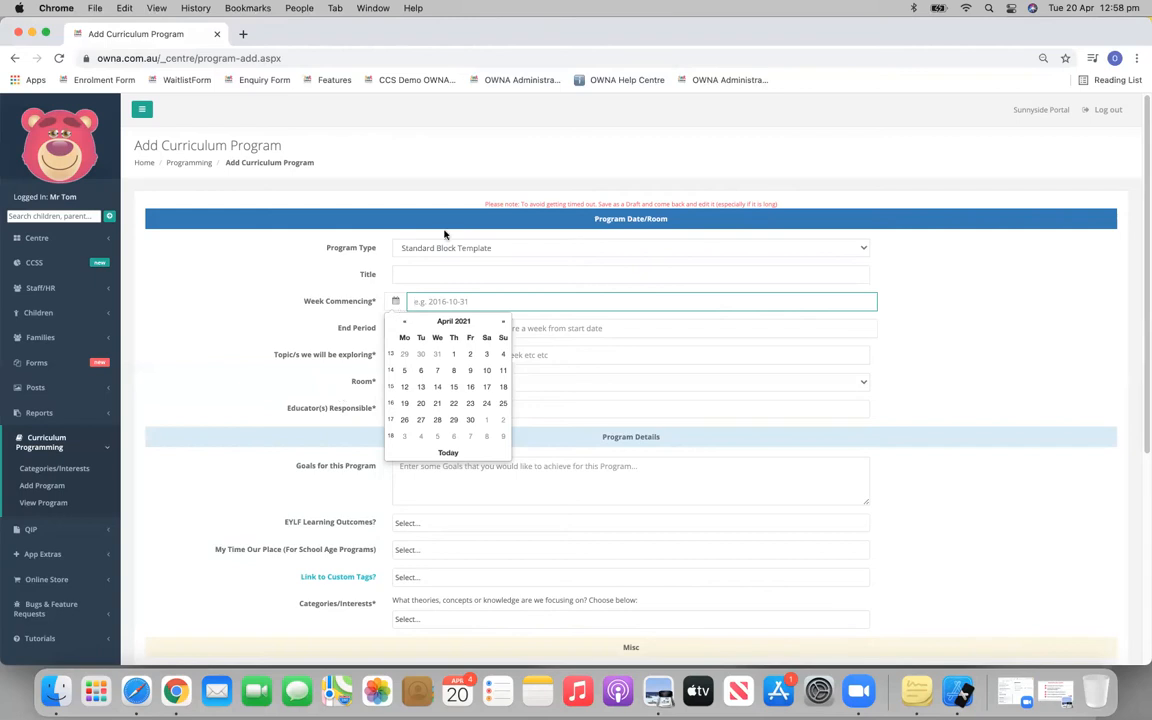
pyautogui.click(470, 248)
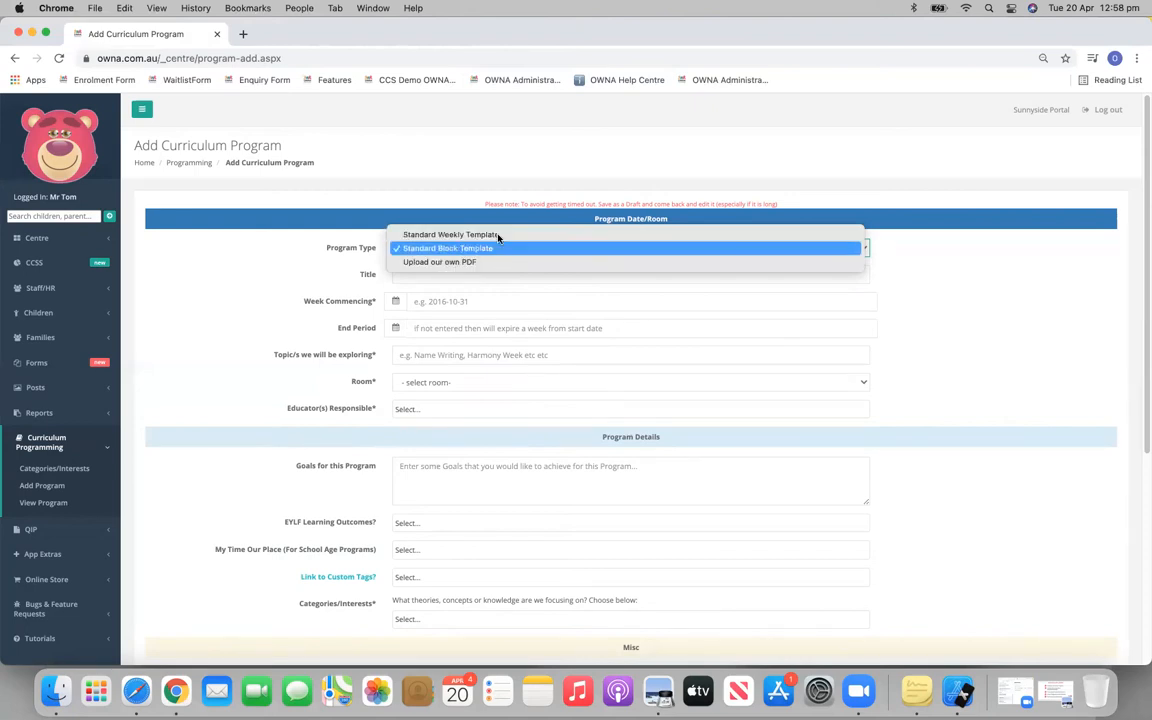
pyautogui.click(496, 238)
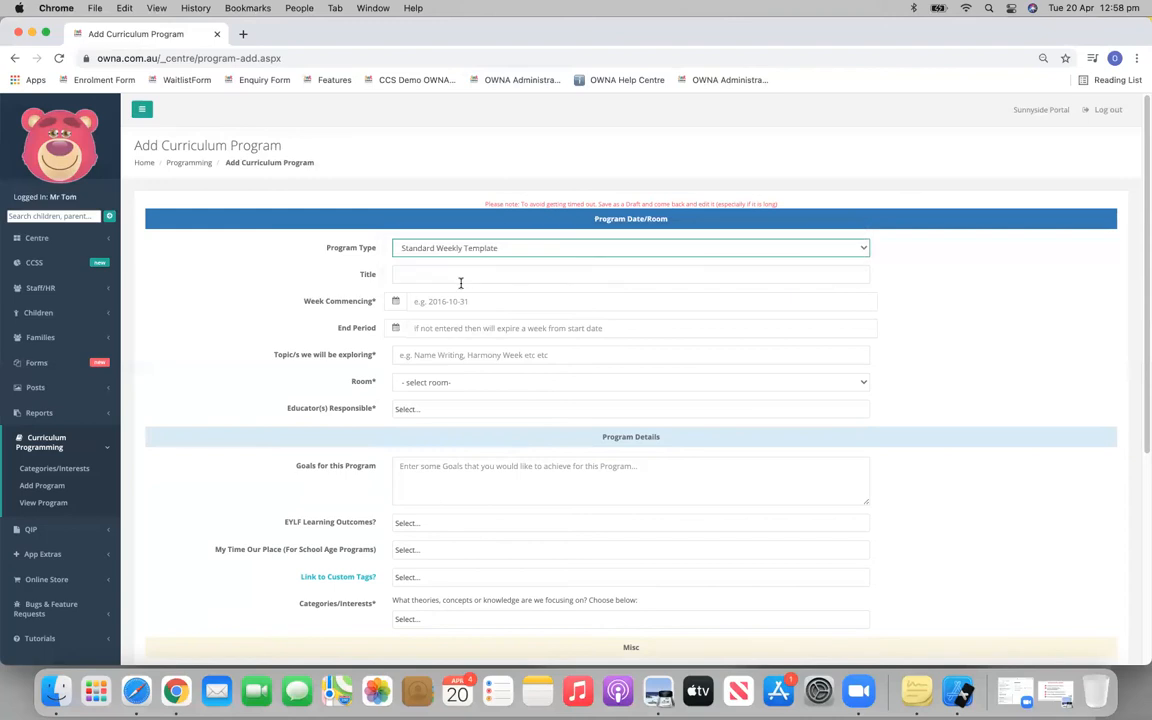
# Title the new curriculum program "Caterpillar Room Program"
pyautogui.click(458, 274)
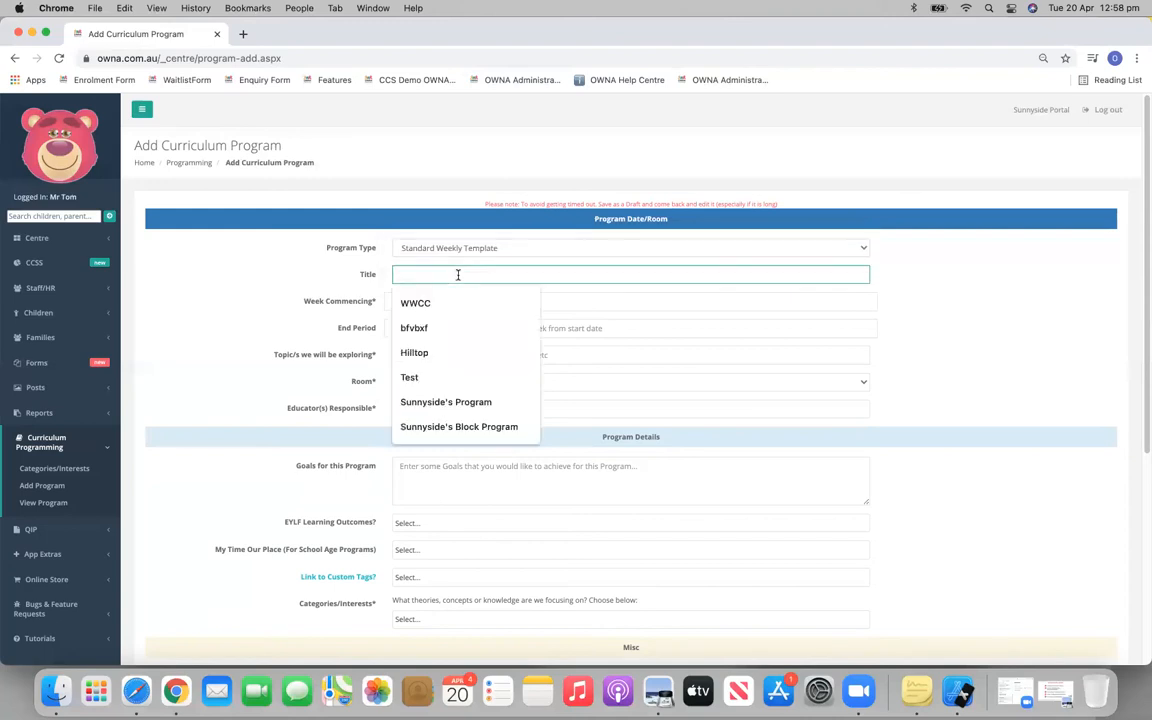
pyautogui.write('Caterpillar Room Program')
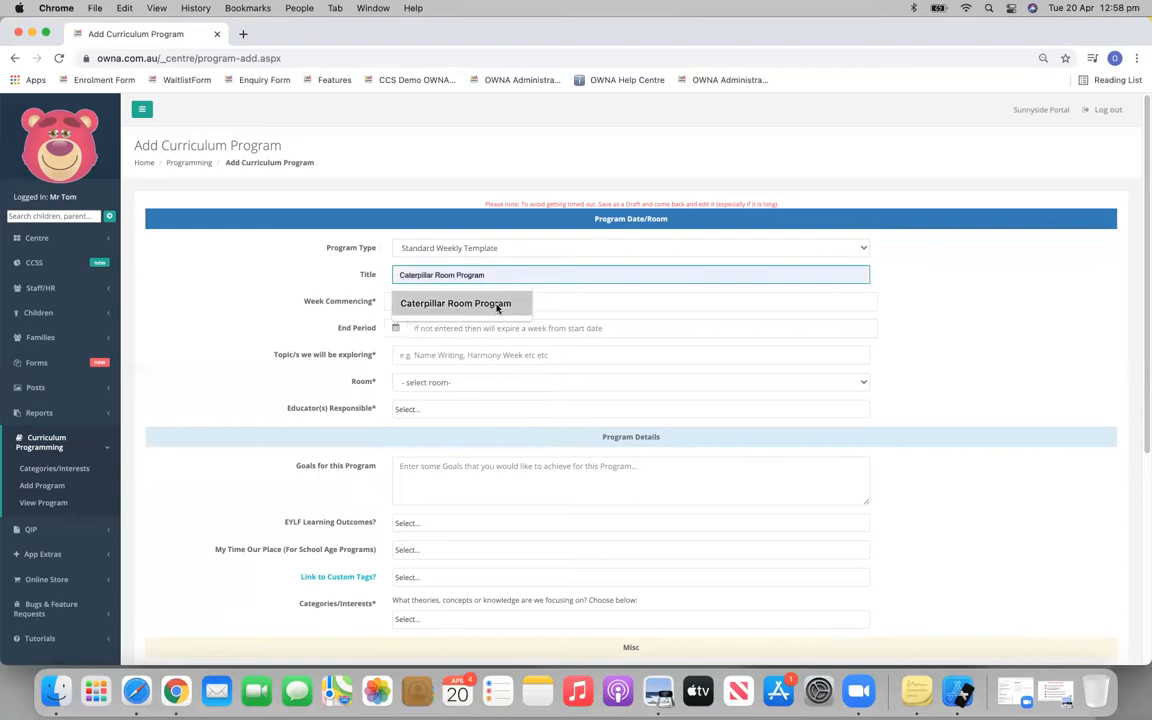
pyautogui.click(496, 303)
# Set the program's week commencing date to 2021-04-26 and its end period to 2021-05-02
pyautogui.click(495, 302)
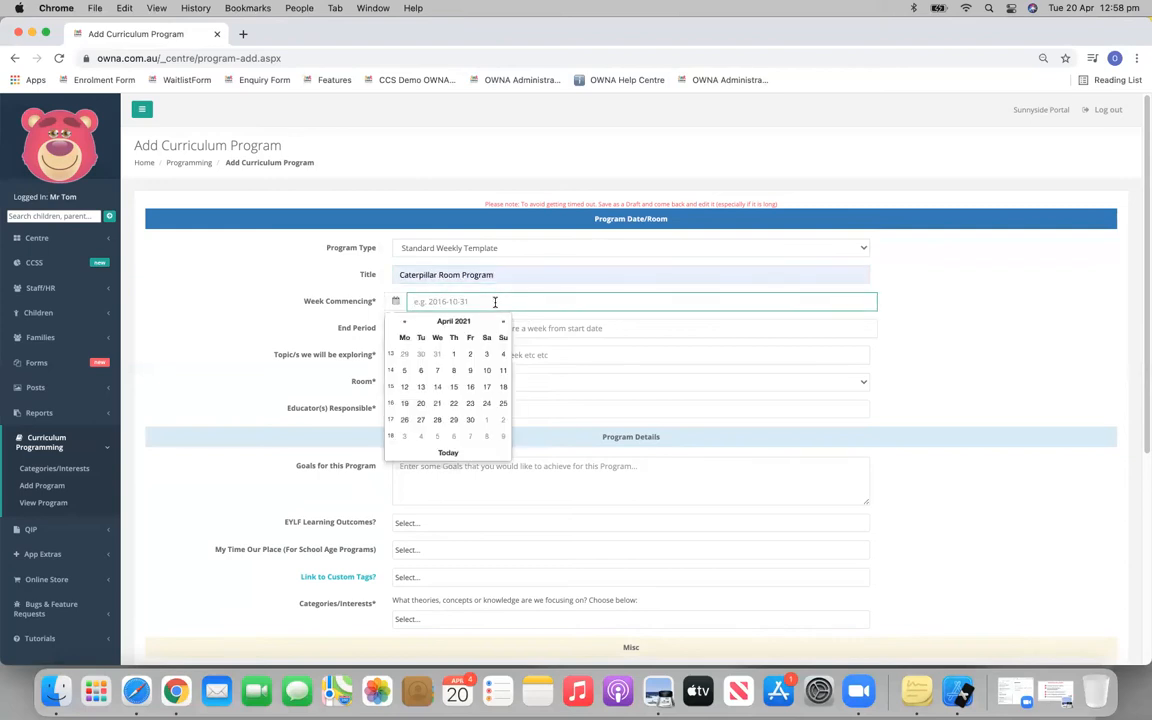
pyautogui.click(404, 419)
pyautogui.click(428, 330)
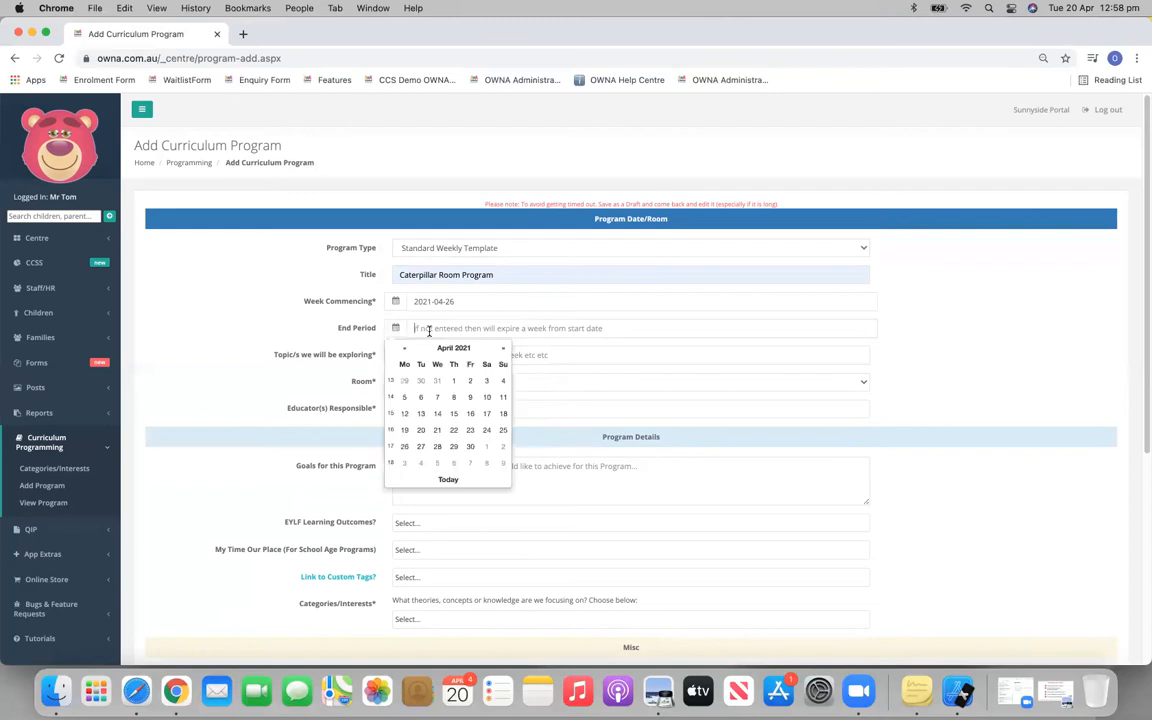
pyautogui.click(505, 448)
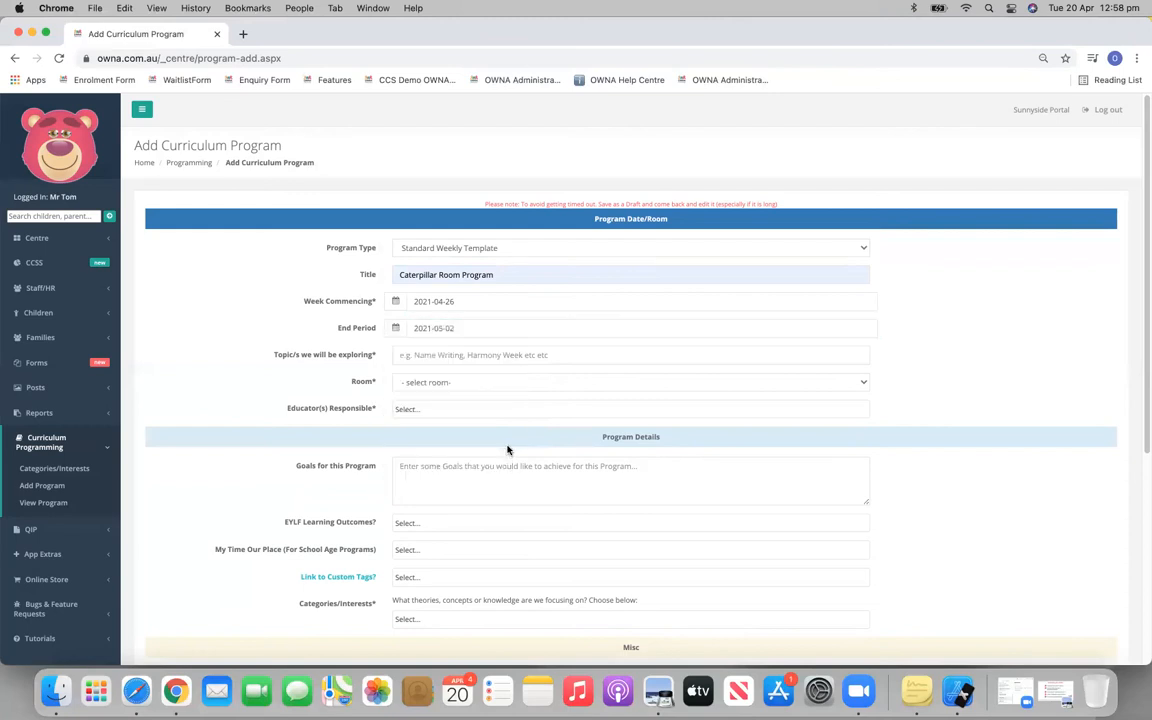
pyautogui.click(473, 332)
pyautogui.click(503, 397)
pyautogui.click(476, 335)
pyautogui.click(504, 380)
# Enter "Culture, healthy eating, food types" as the topics the program will explore, correcting the misspelled first word
pyautogui.click(479, 356)
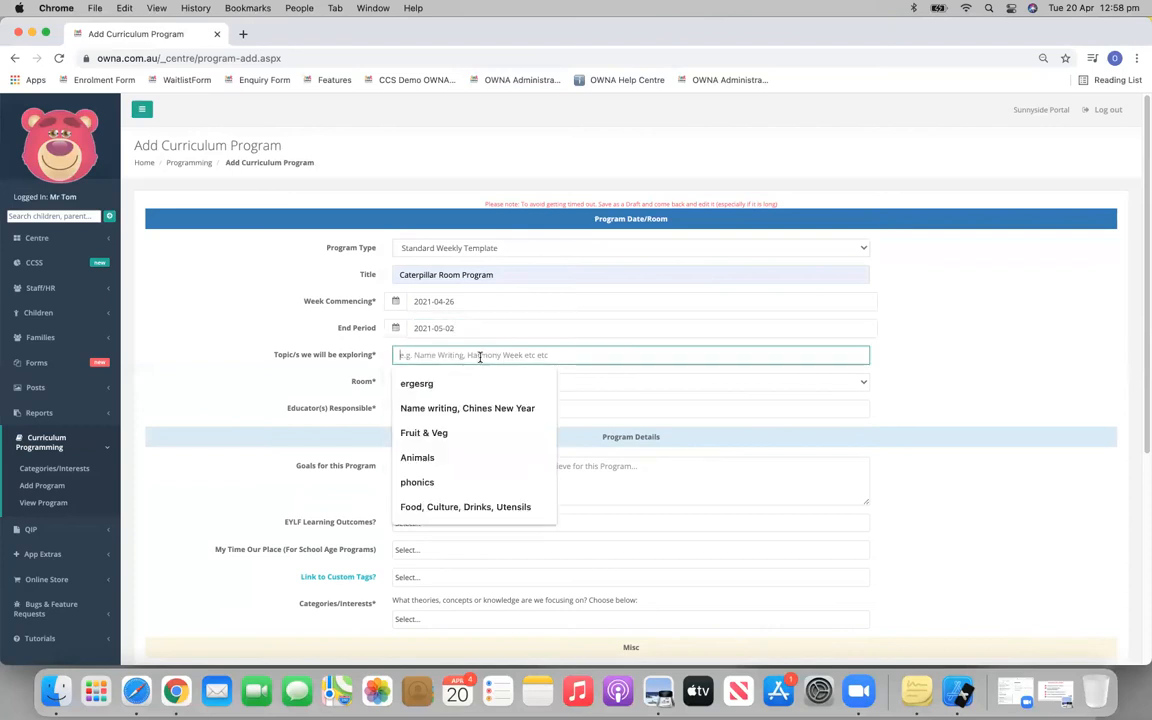
pyautogui.write('Culutre, healthy eating, food types')
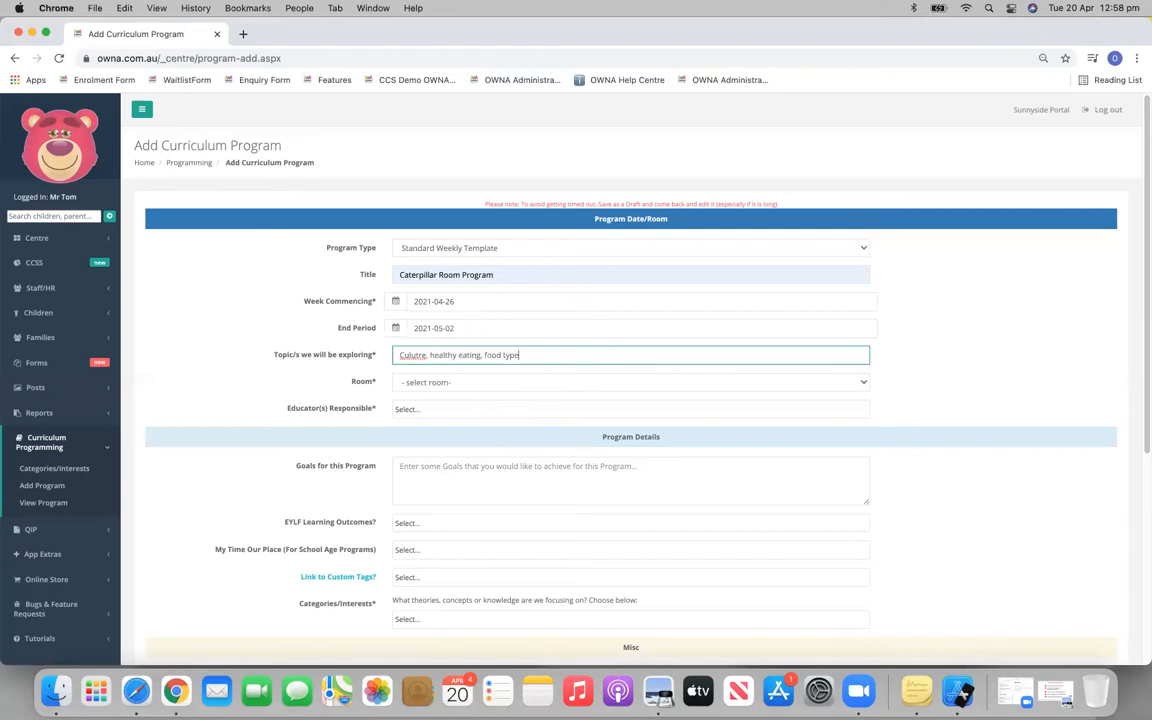
pyautogui.rightClick(421, 360)
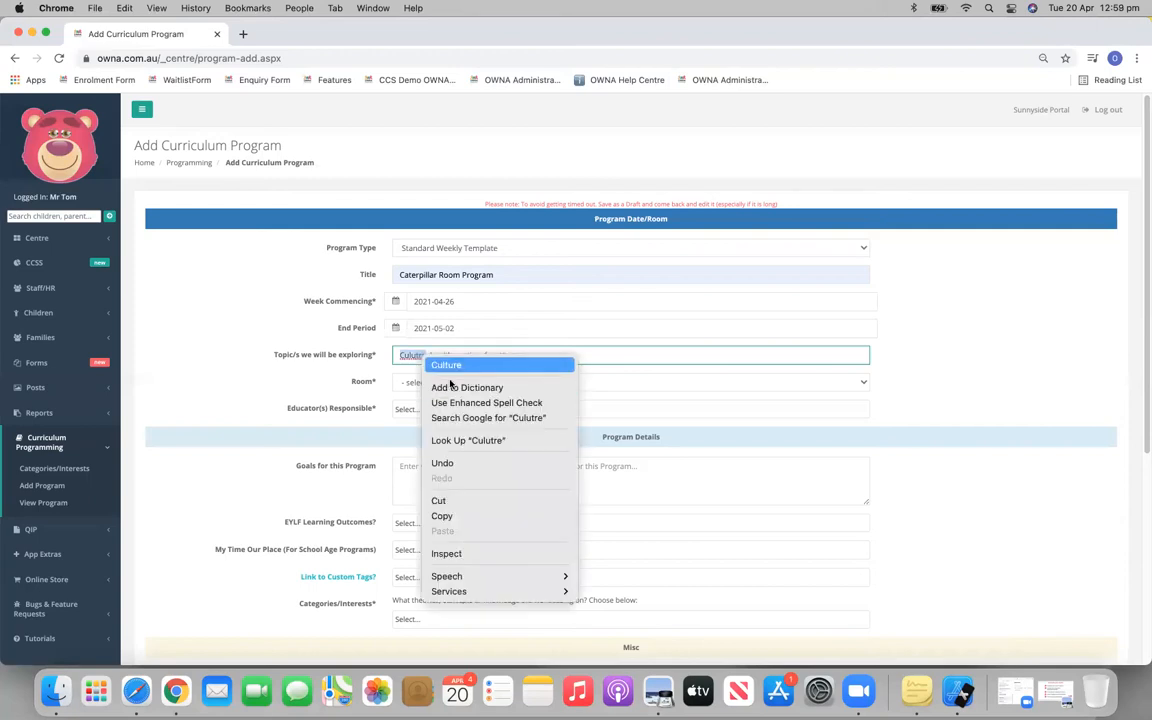
pyautogui.click(432, 366)
# Assign the program to the Caterpillar Room
pyautogui.click(428, 383)
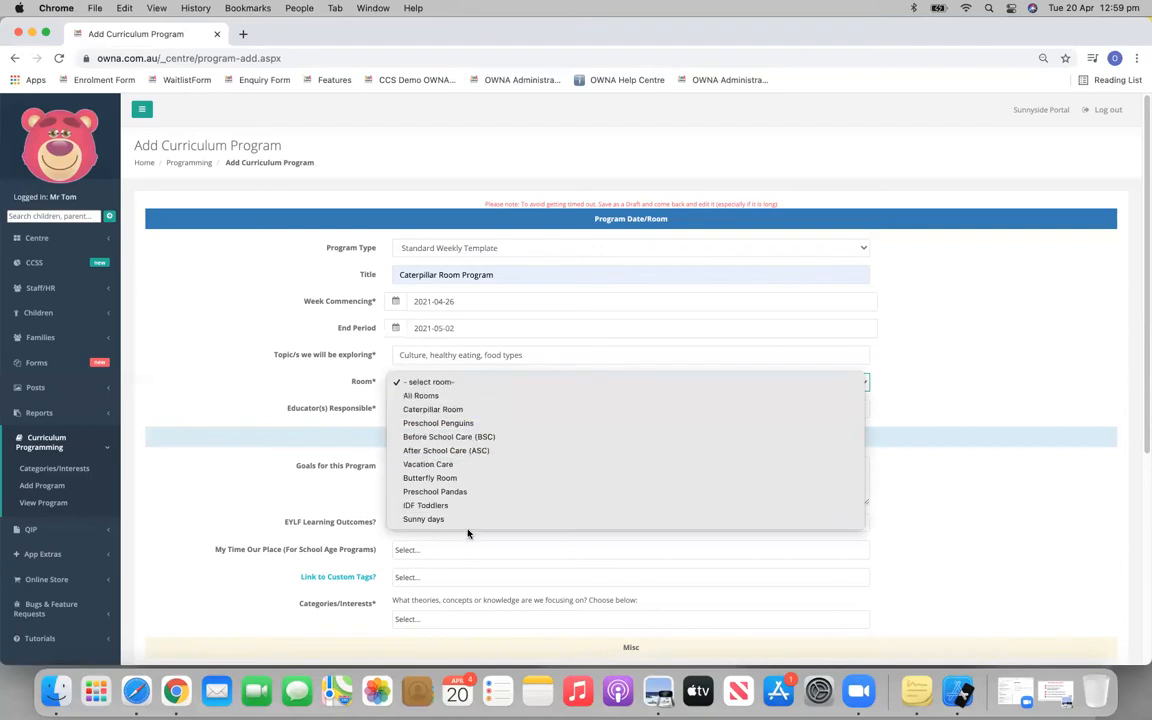
pyautogui.click(450, 400)
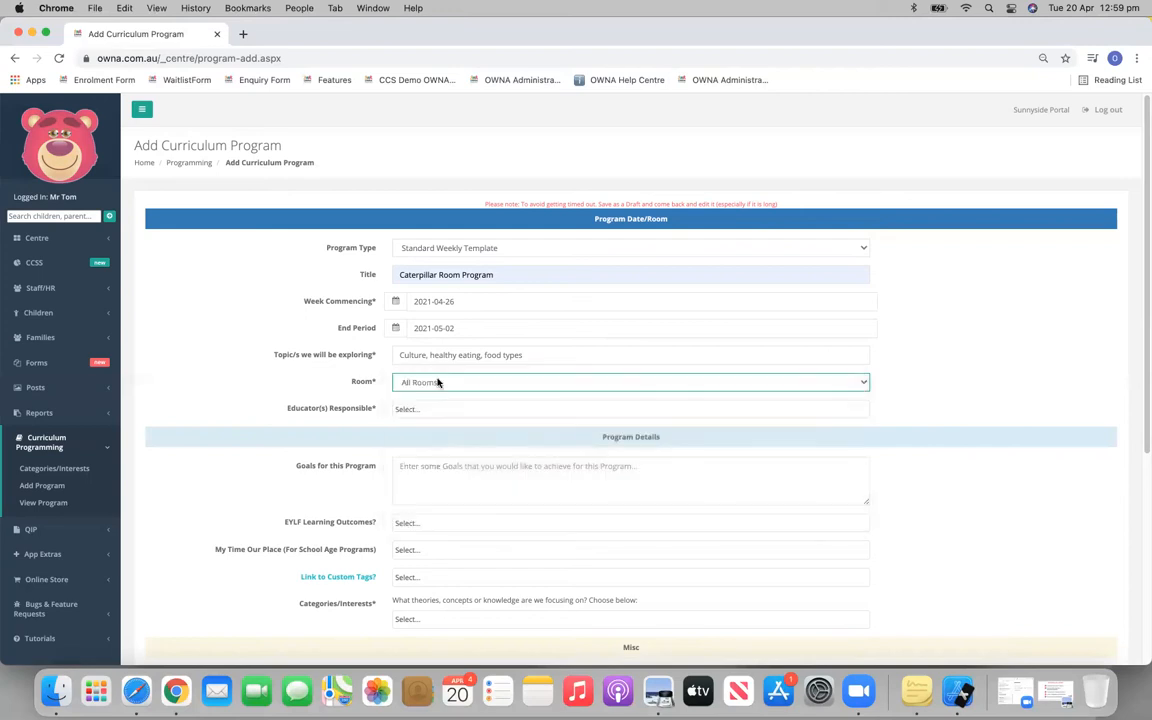
pyautogui.click(437, 380)
pyautogui.click(446, 404)
# Add two staff members as the educators responsible for the program
pyautogui.click(446, 410)
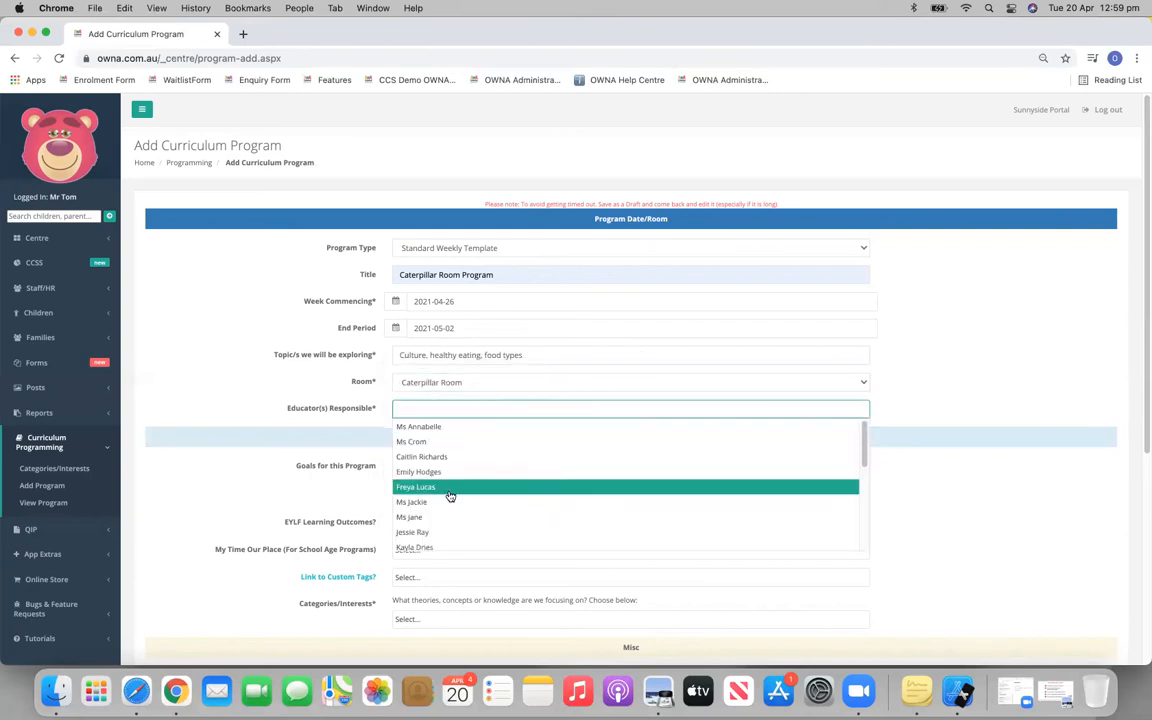
pyautogui.click(447, 487)
pyautogui.click(474, 412)
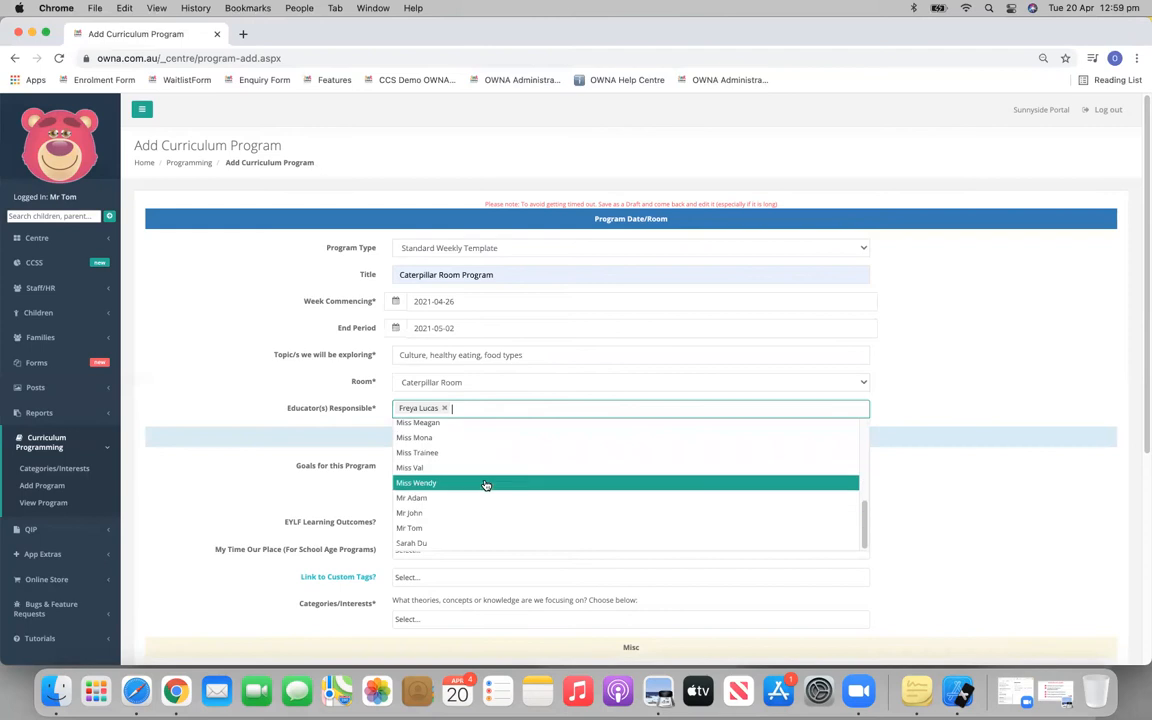
pyautogui.click(452, 524)
# Open the list of existing curriculum programs in a new tab and examine the focus and categories of Centre Weekly Program (COPY)
pyautogui.click(467, 479)
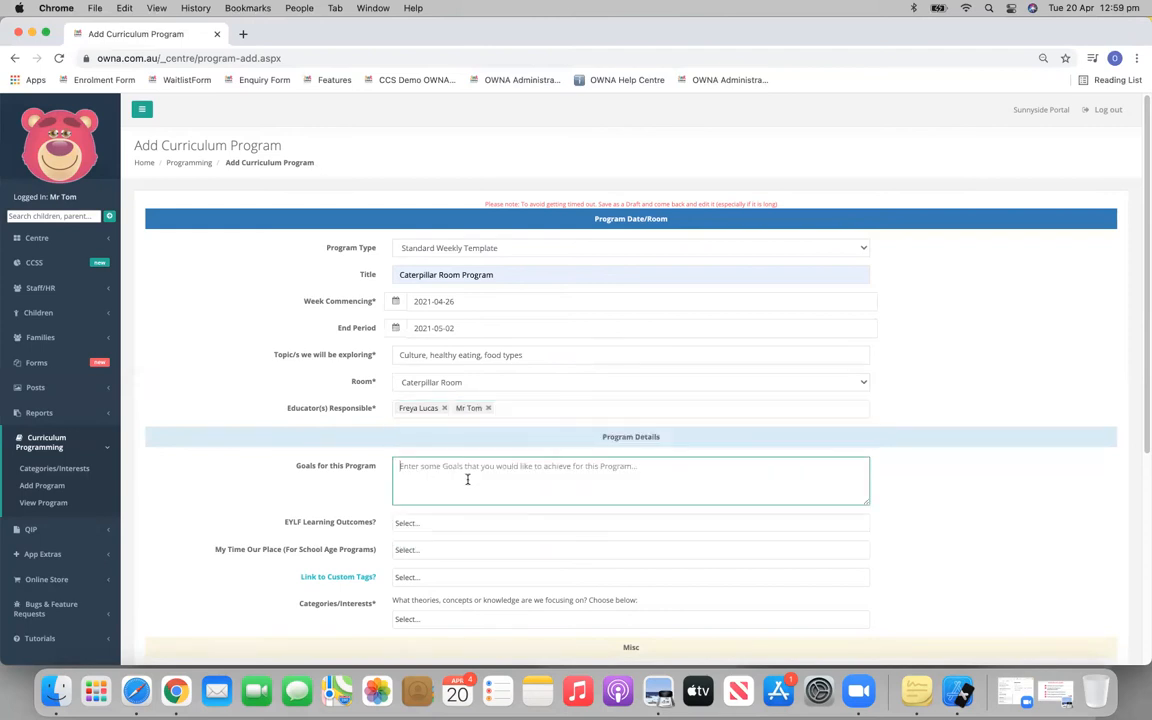
pyautogui.scroll(-1, 466, 479)
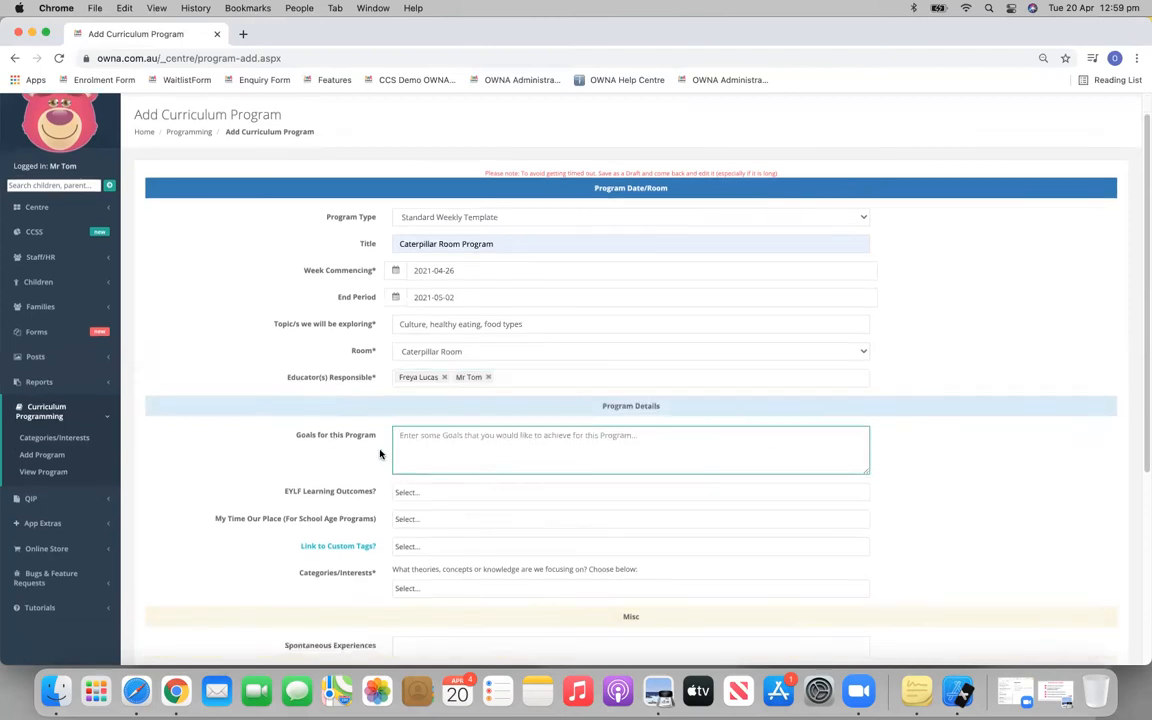
pyautogui.rightClick(56, 470)
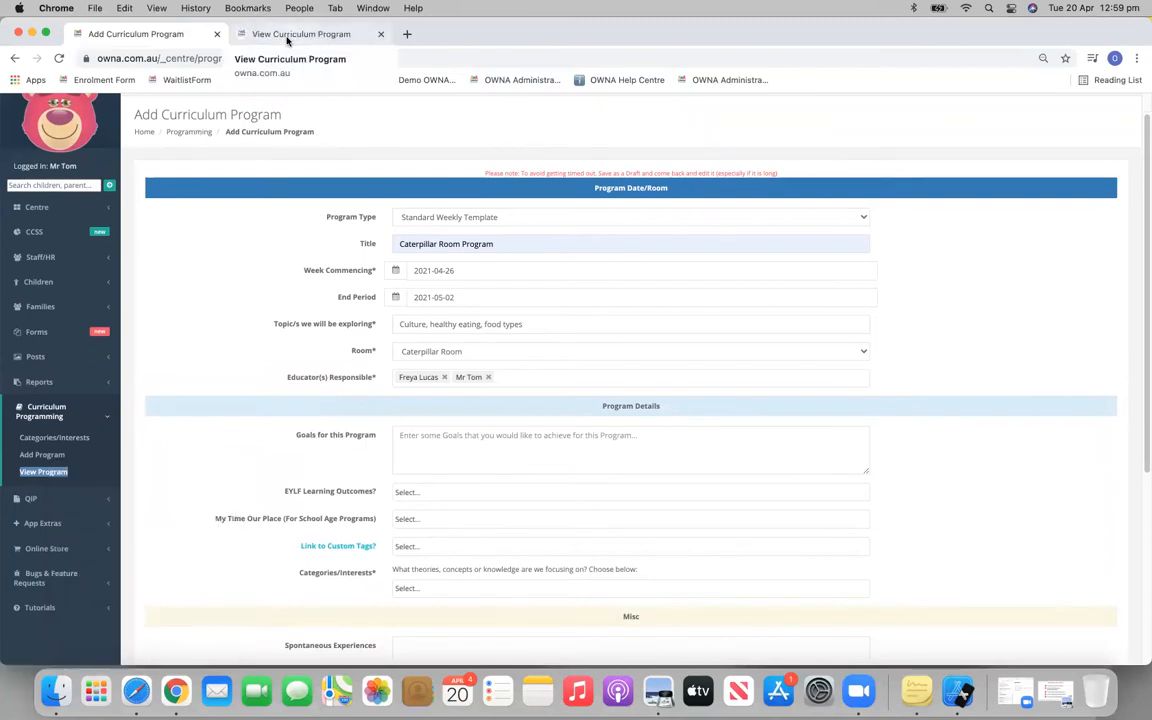
pyautogui.click(288, 38)
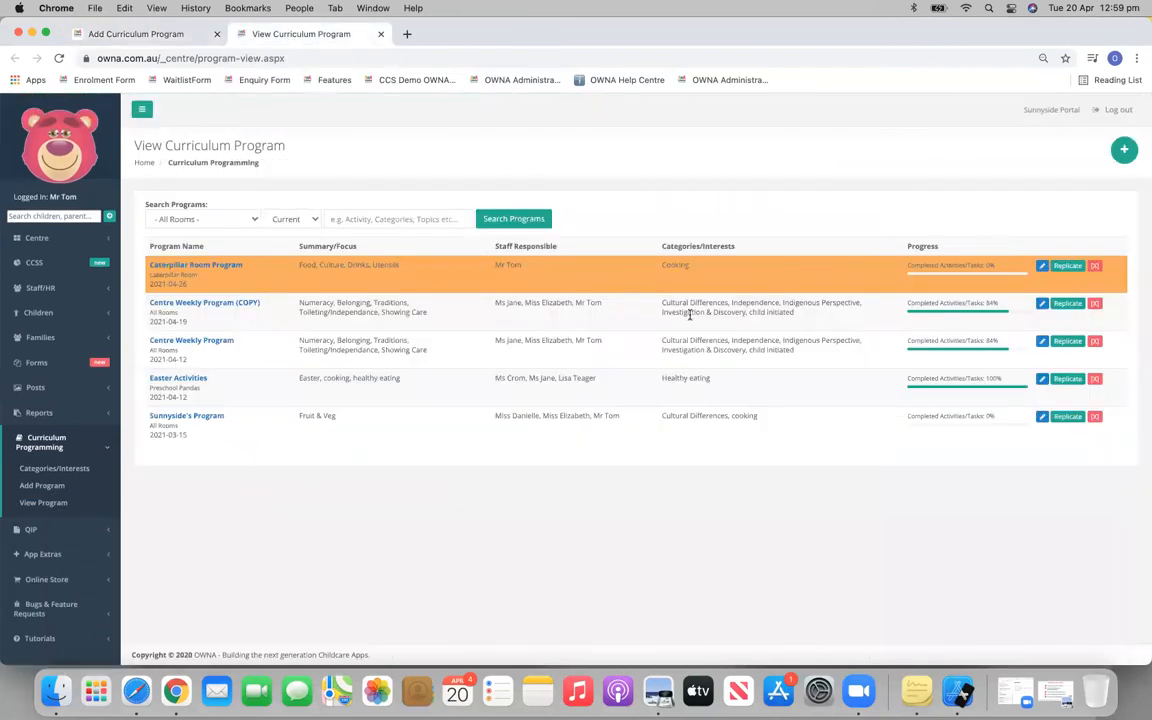
pyautogui.moveTo(285, 305); pyautogui.dragTo(452, 319)
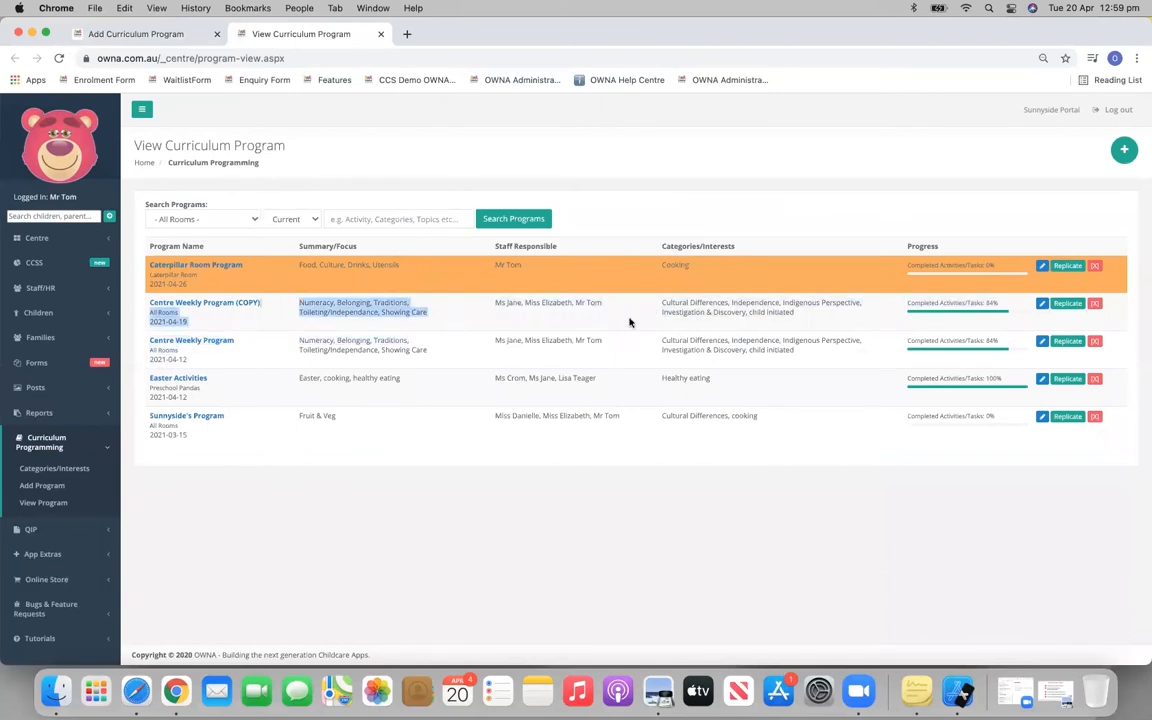
pyautogui.moveTo(675, 302); pyautogui.dragTo(787, 332)
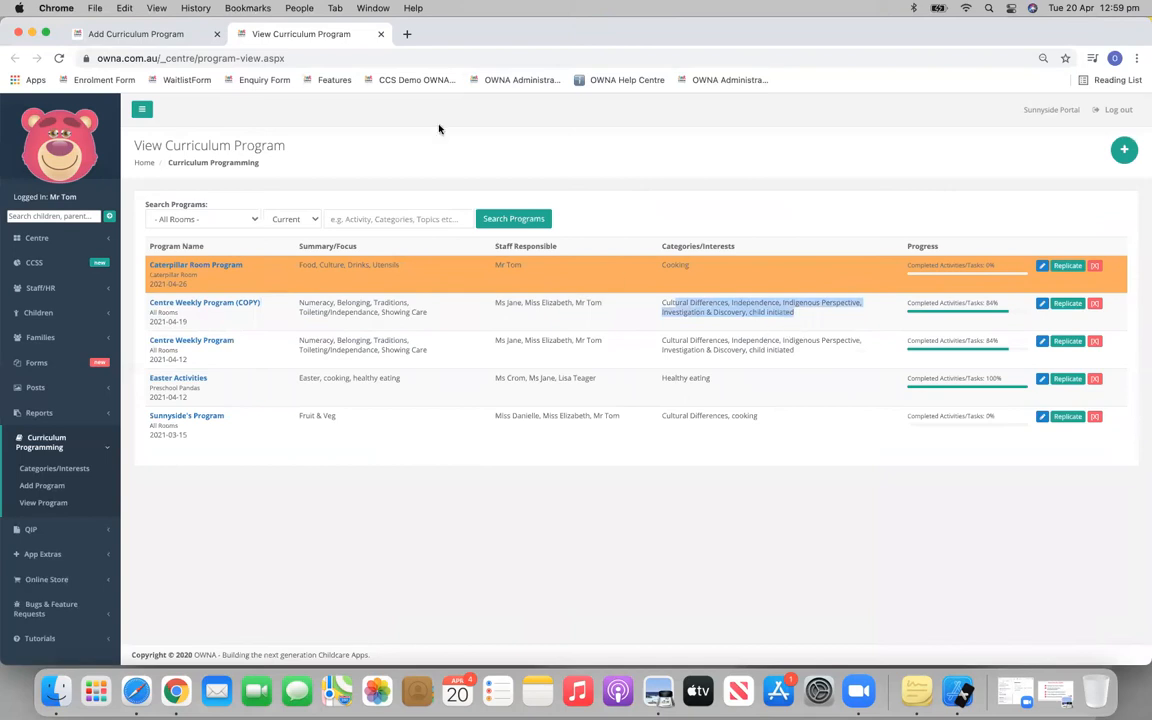
# Enter "Goals for this program is for the children to understand where their food comes from" as the goals in the new program form
pyautogui.click(159, 35)
pyautogui.scroll(-2, 488, 296)
pyautogui.click(453, 440)
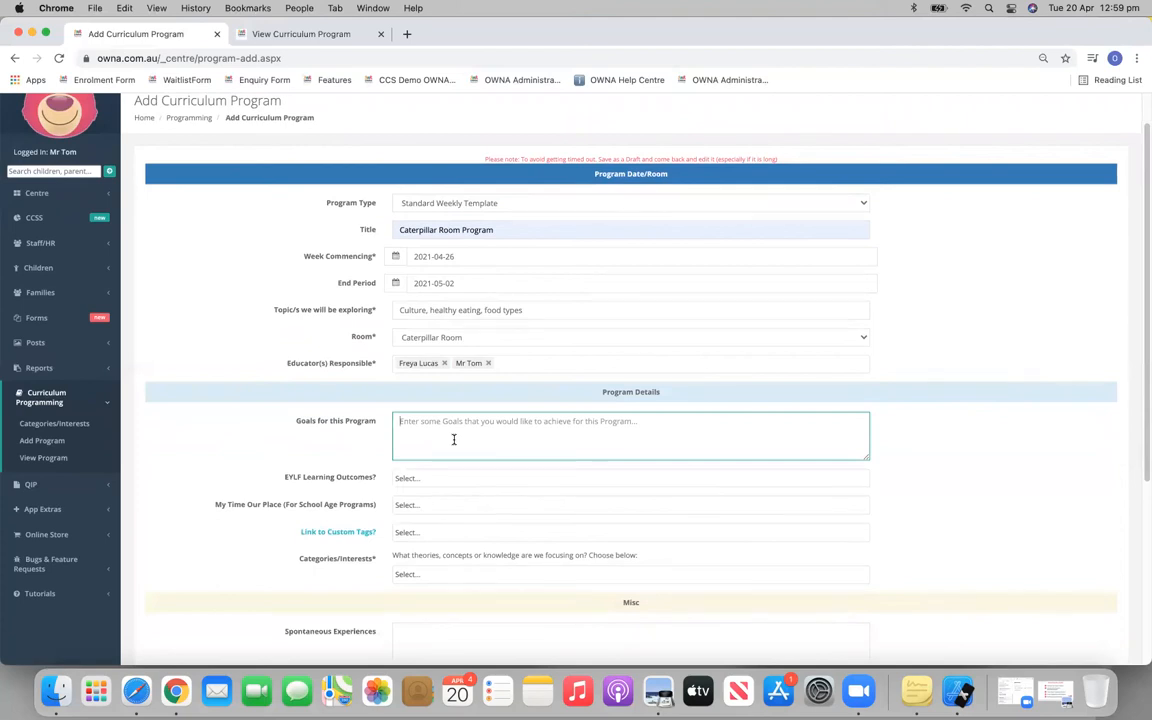
pyautogui.write('gOALS FOR THE PROGRAM IS FOR')
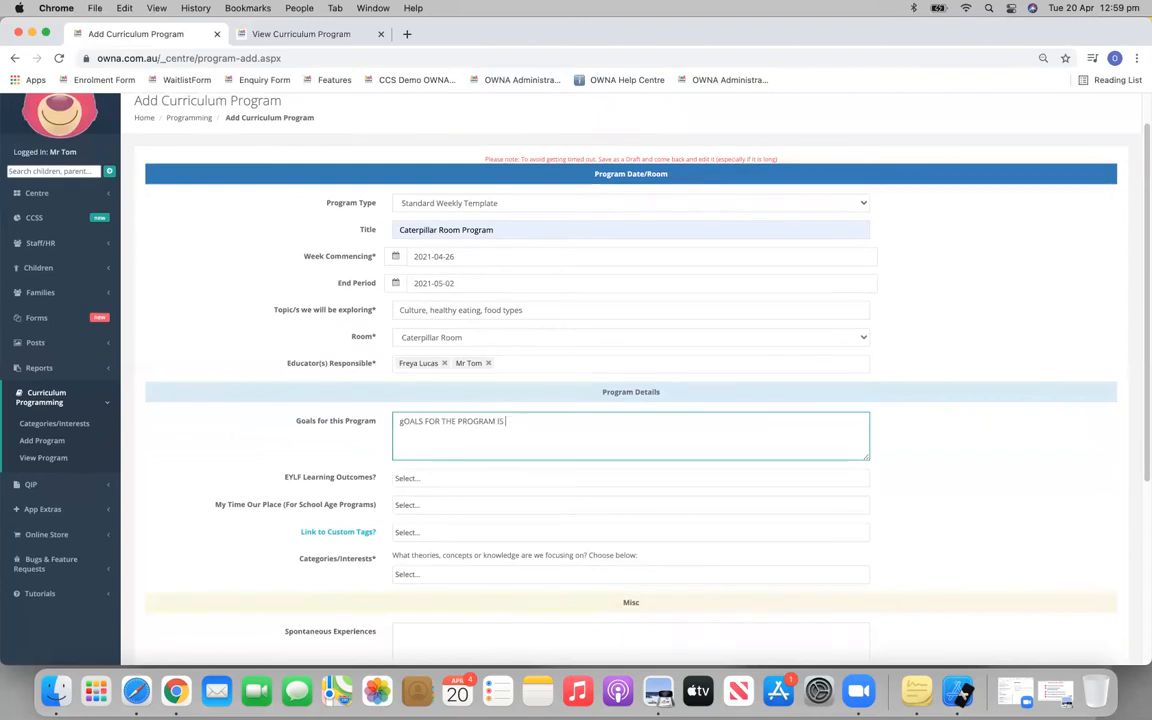
pyautogui.press('BackSpace')
pyautogui.press('BackSpace')
pyautogui.press('BackSpace')
pyautogui.press('BackSpace')
pyautogui.press('BackSpace')
pyautogui.press('BackSpace')
pyautogui.press('BackSpace')
pyautogui.press('BackSpace')
pyautogui.write('Goals for')
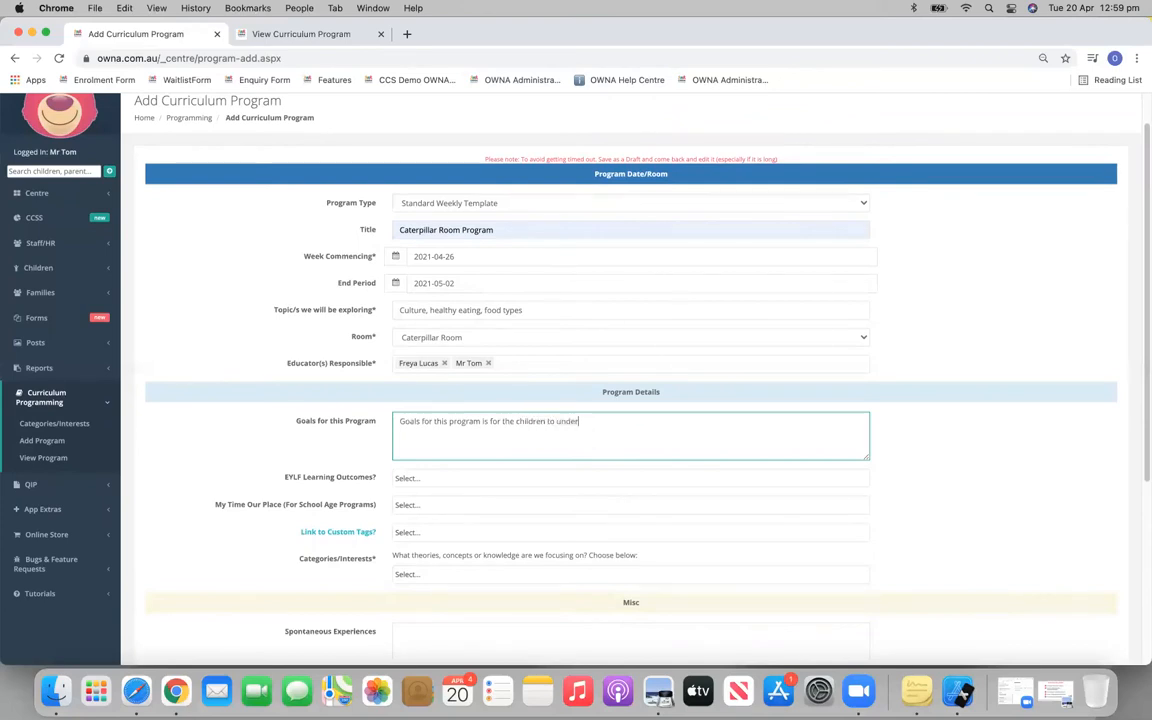
pyautogui.write('thi')
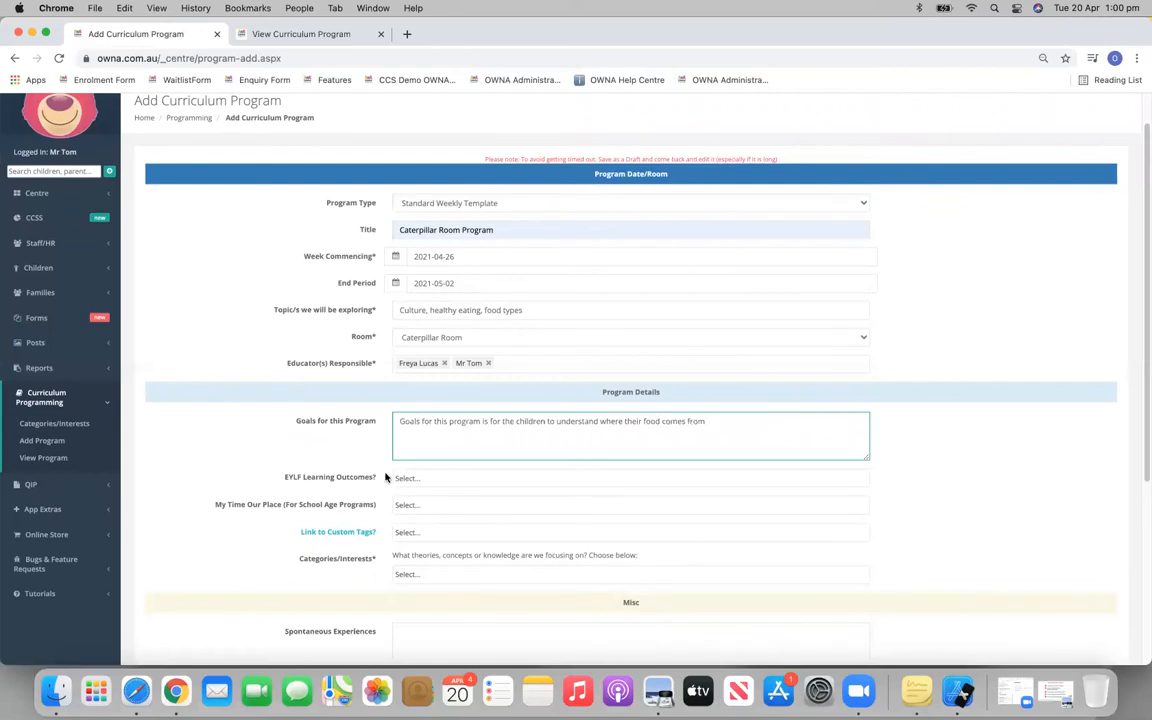
# Link EYLF learning outcomes 2.1 on belonging to groups and communities and 3.1 on social and emotional wellbeing to the program
pyautogui.scroll(-2, 408, 422)
pyautogui.click(414, 366)
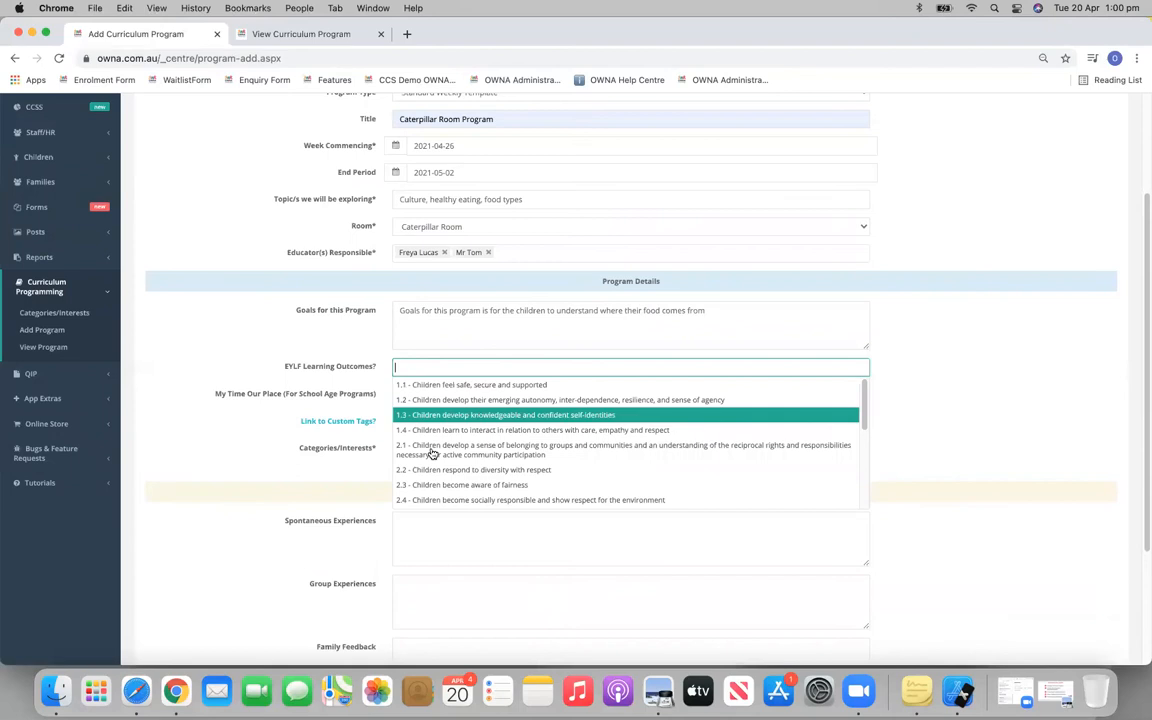
pyautogui.click(444, 445)
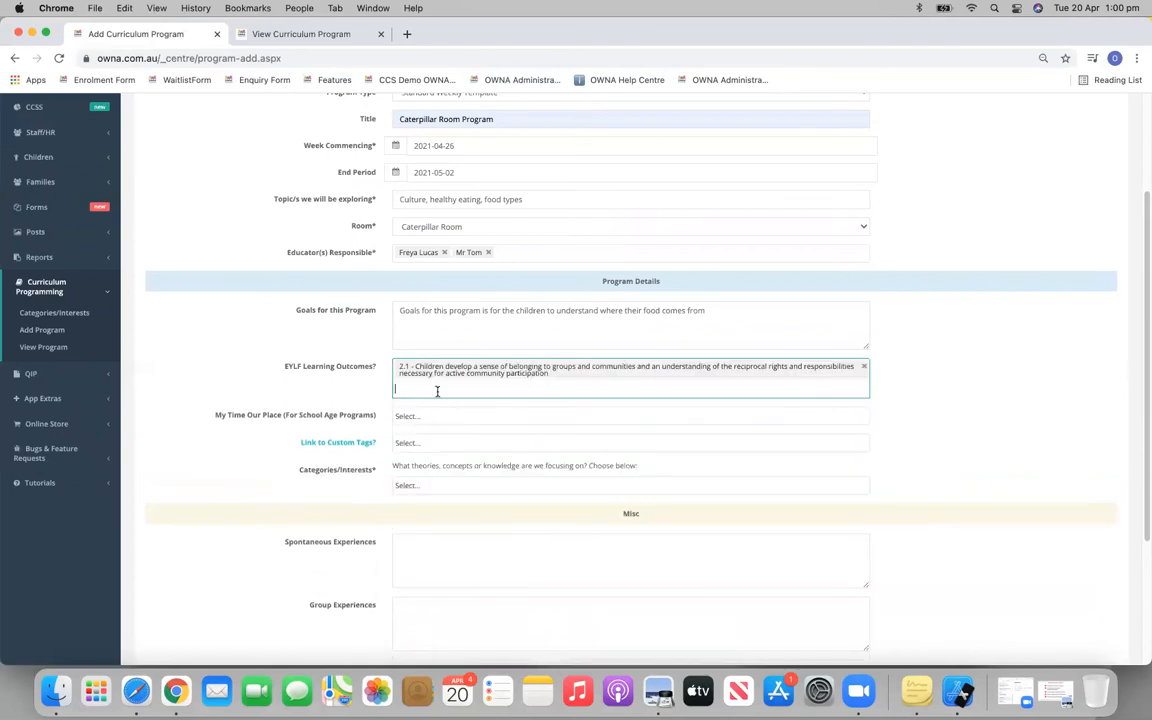
pyautogui.click(437, 390)
pyautogui.click(476, 514)
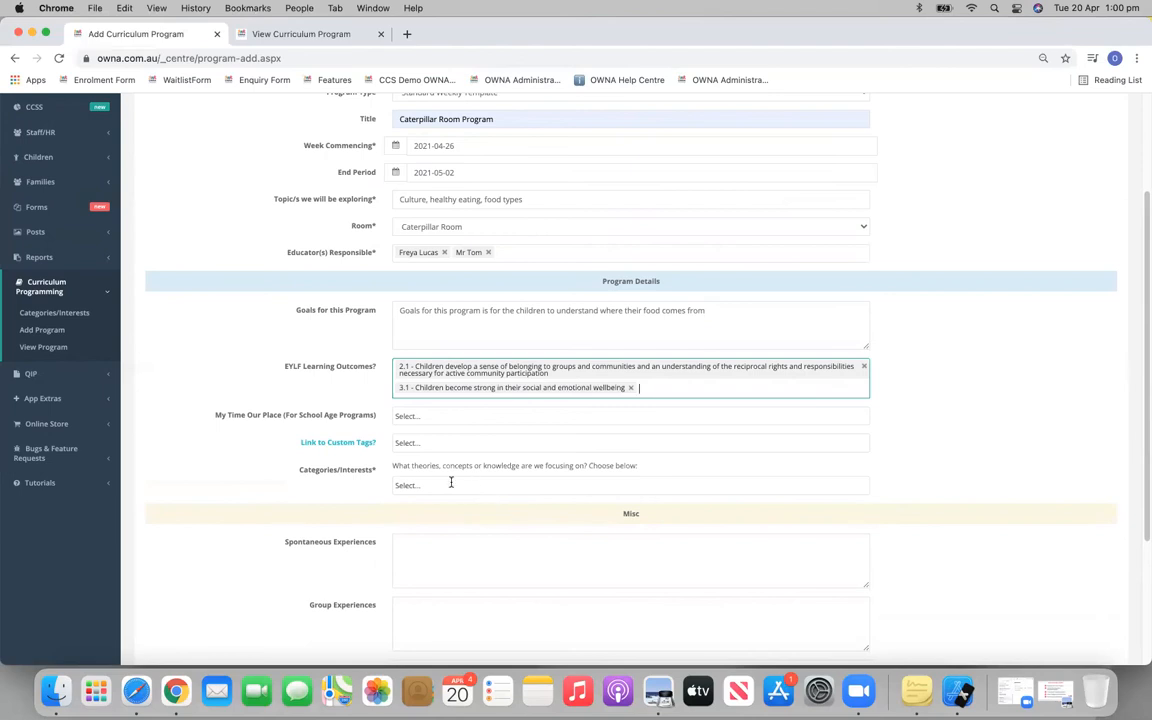
# Link My Time Our Place outcome 4.4, children resourcing their own learning, to the program
pyautogui.click(430, 415)
pyautogui.scroll(-5, 446, 469)
pyautogui.click(448, 452)
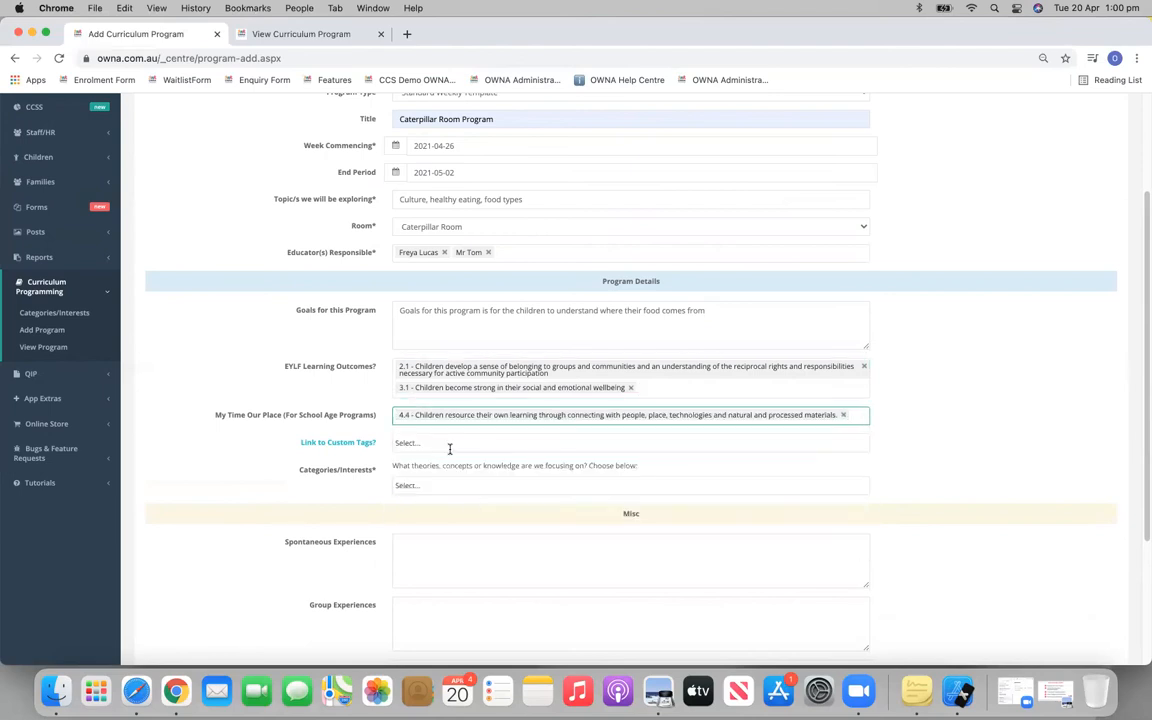
# Look through the available custom tags and link #Sunnyside Culture to the program
pyautogui.click(449, 446)
pyautogui.scroll(-5, 490, 524)
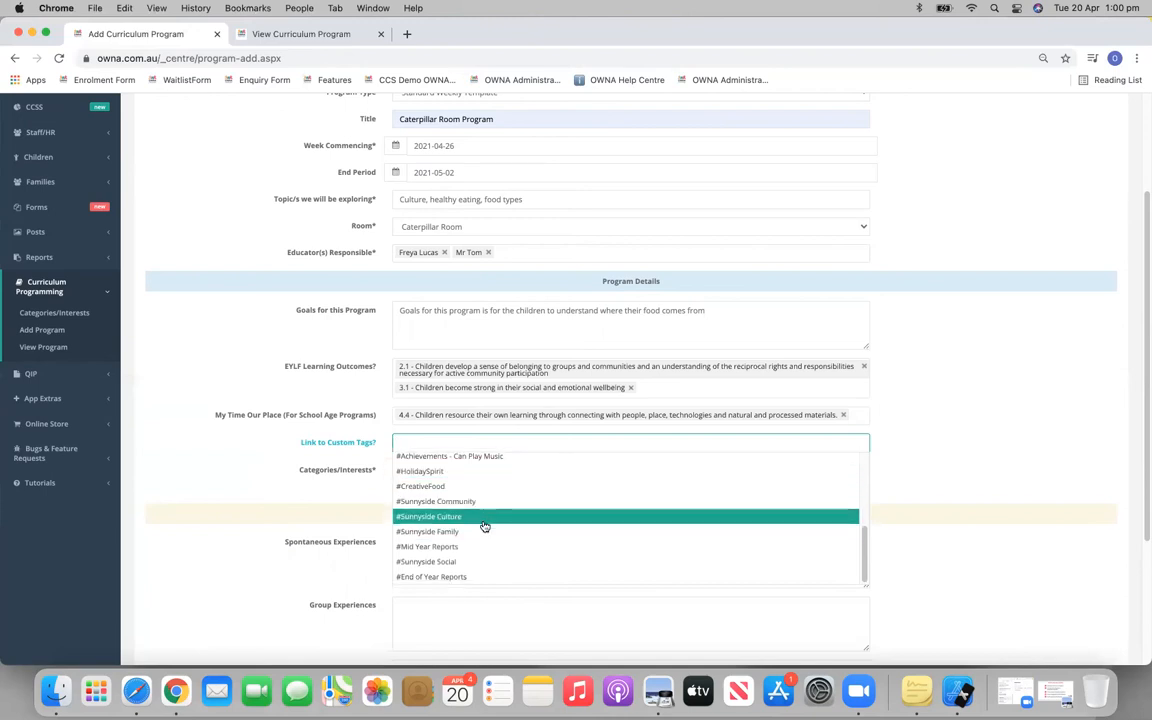
pyautogui.scroll(10, 484, 527)
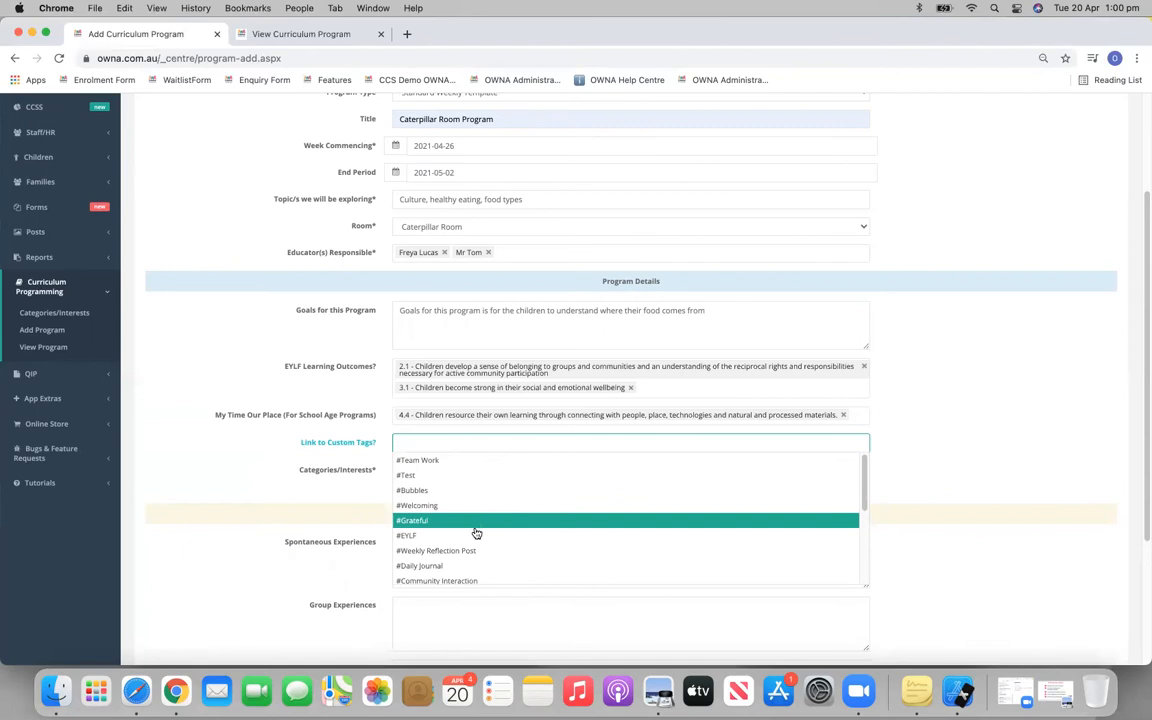
pyautogui.scroll(-10, 478, 525)
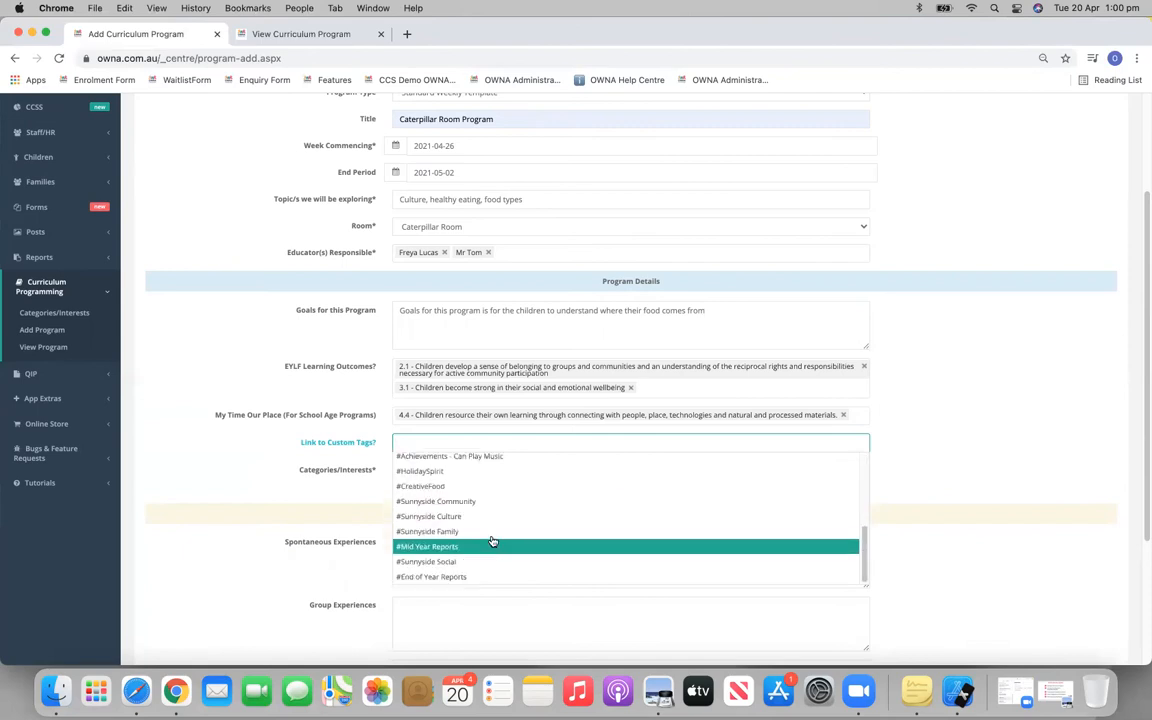
pyautogui.click(484, 523)
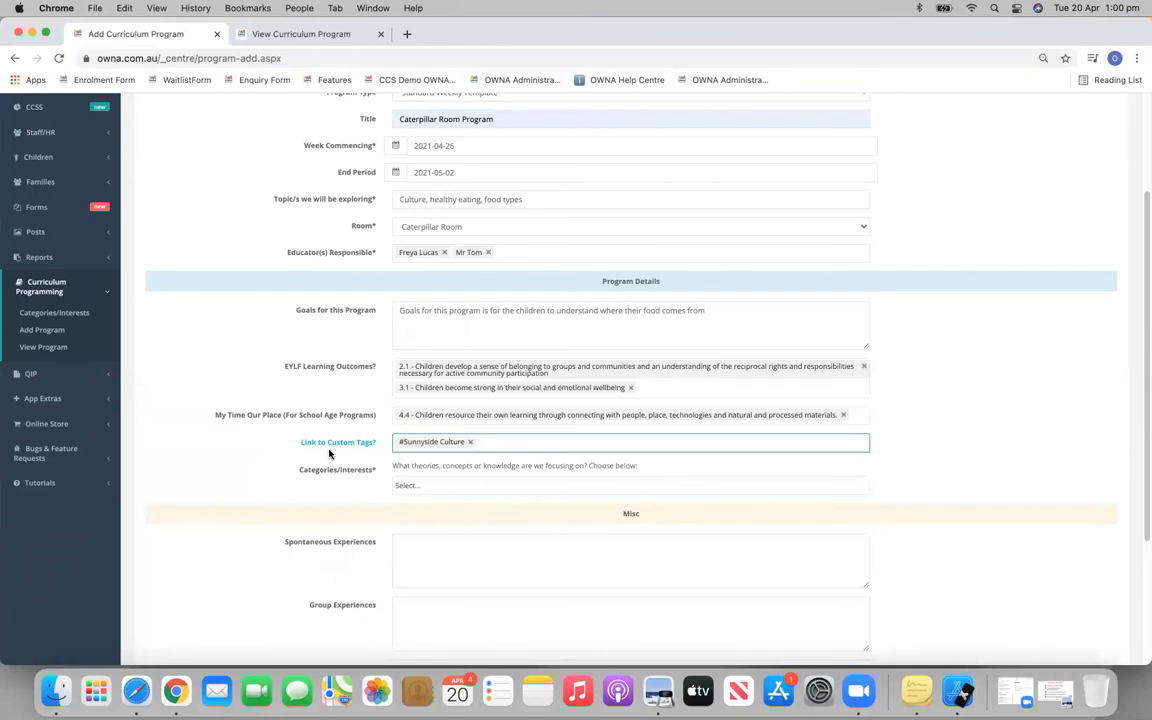
# Open the custom tag management page in a new tab, examine how tags are created and listed, and return to the program form
pyautogui.scroll(1, 353, 395)
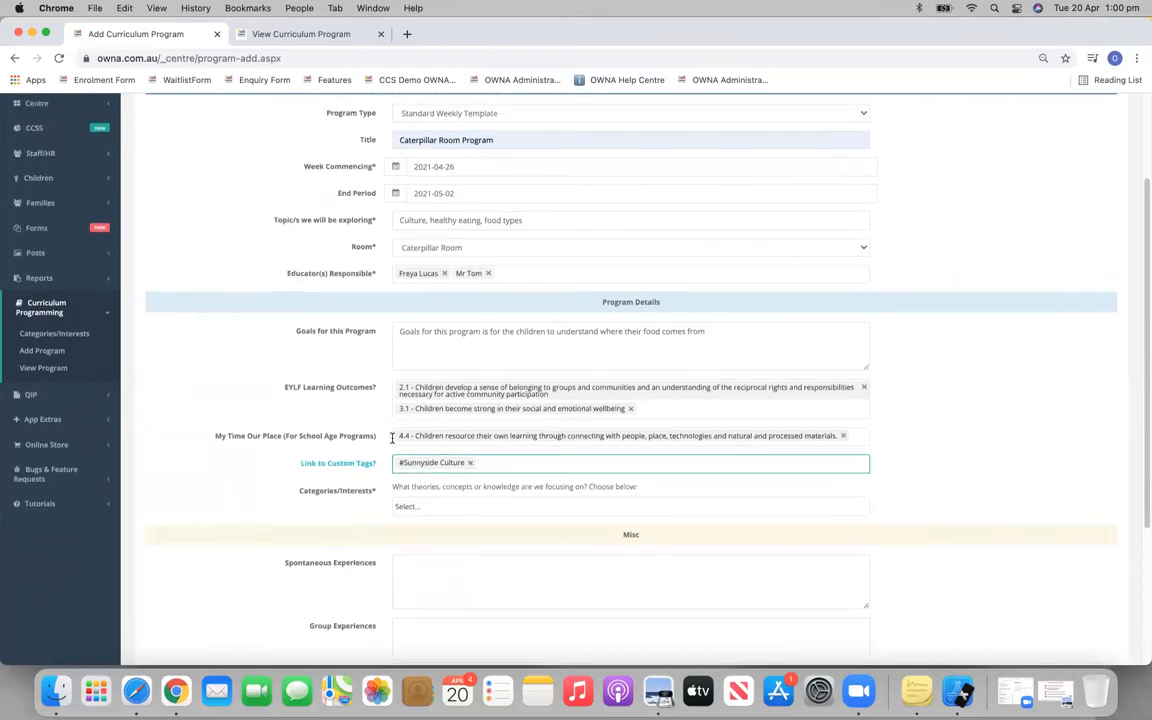
pyautogui.click(52, 256)
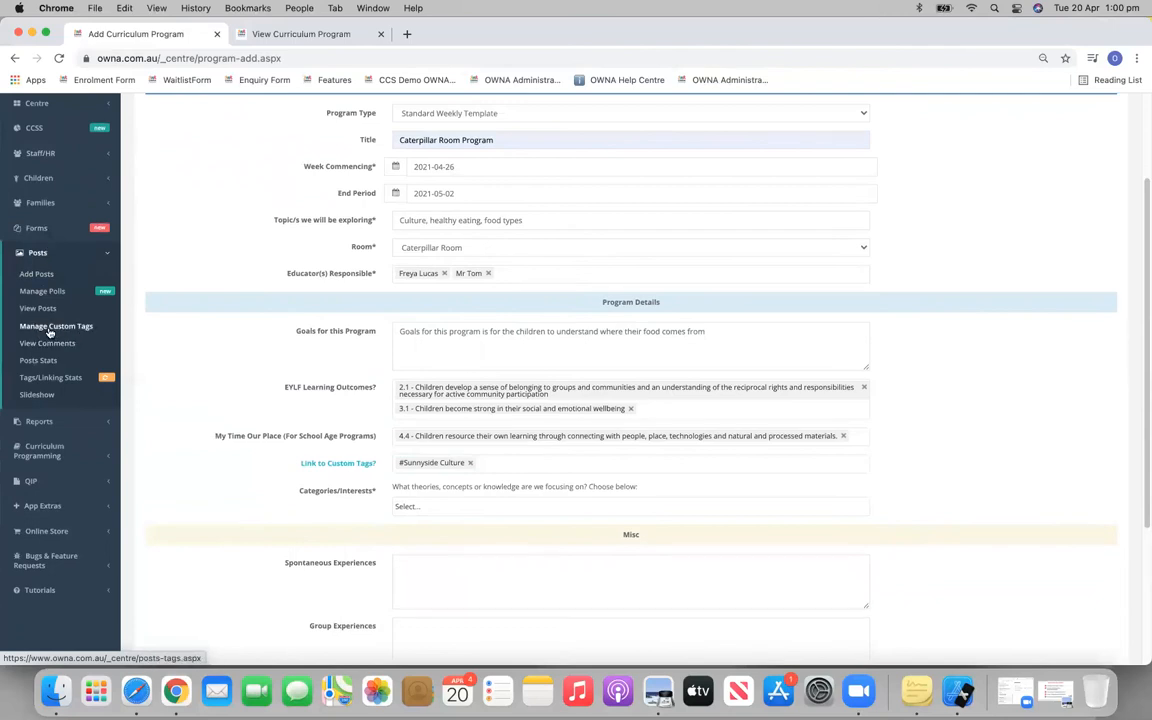
pyautogui.click(509, 463)
pyautogui.scroll(-4, 525, 525)
pyautogui.scroll(4, 533, 556)
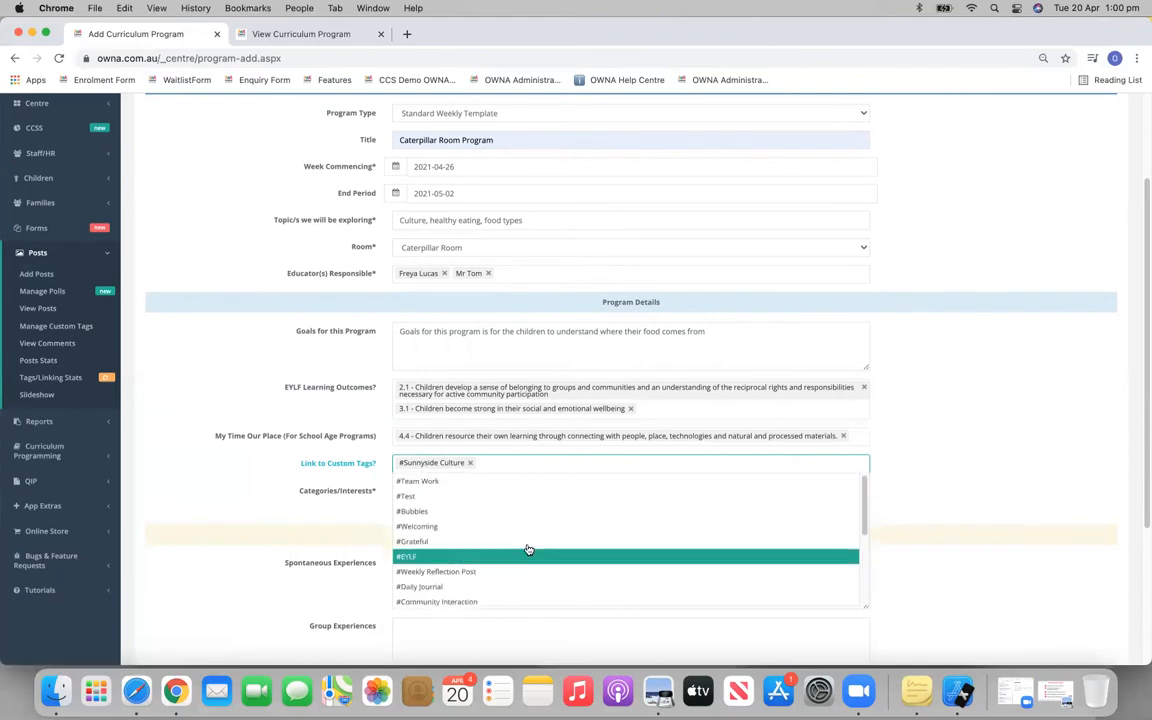
pyautogui.rightClick(55, 326)
pyautogui.click(105, 335)
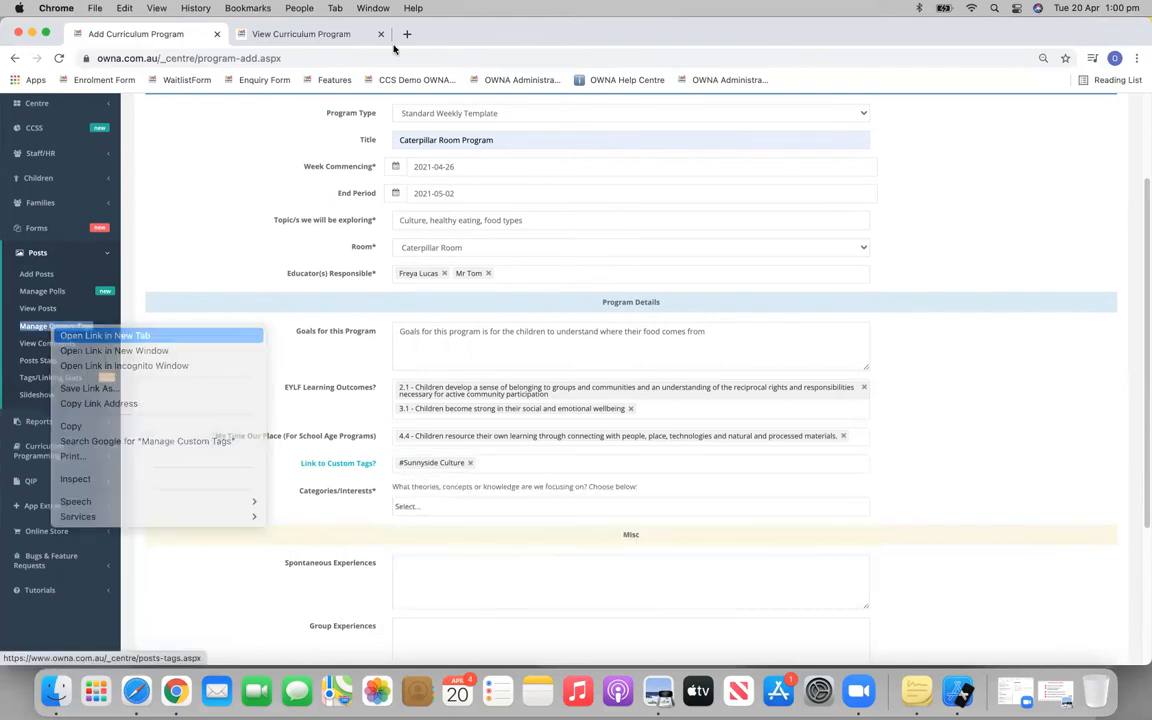
pyautogui.click(470, 34)
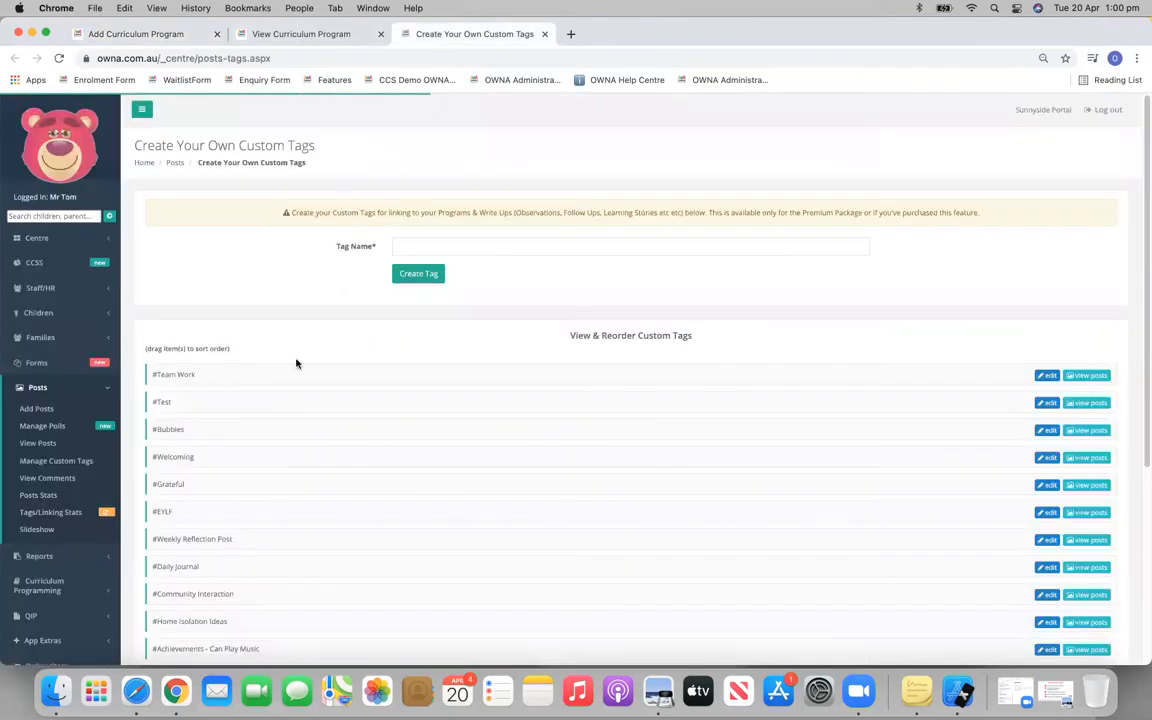
pyautogui.scroll(-10, 342, 445)
pyautogui.scroll(10, 347, 442)
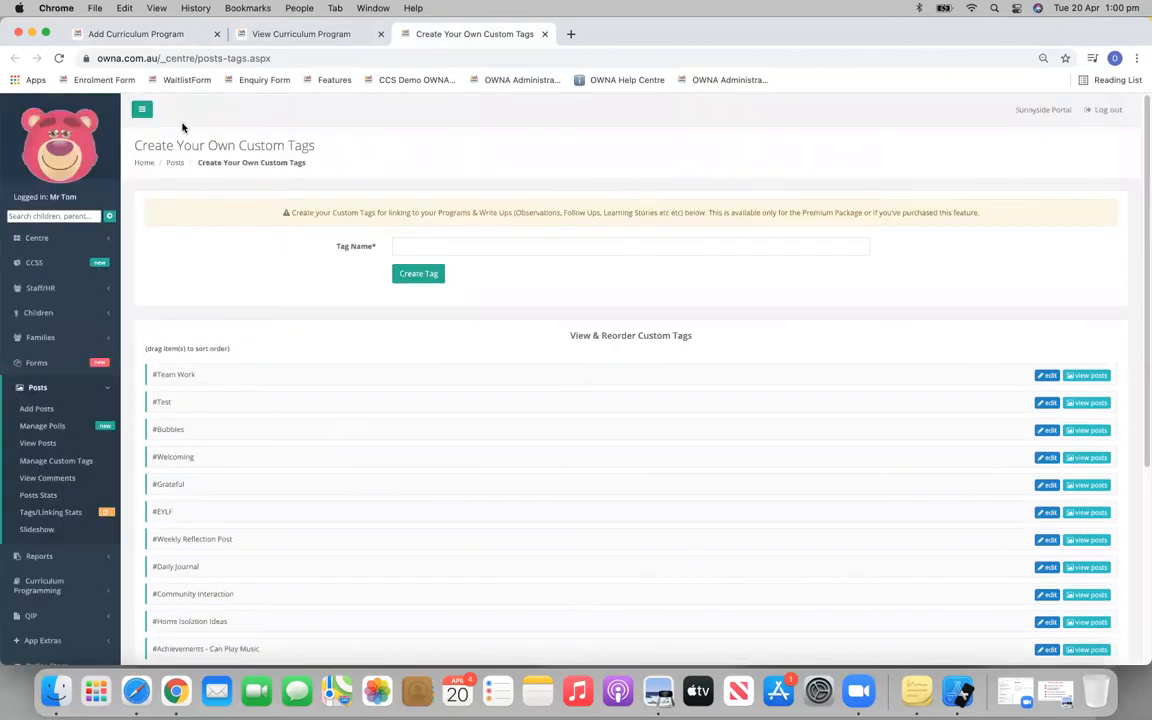
pyautogui.click(152, 44)
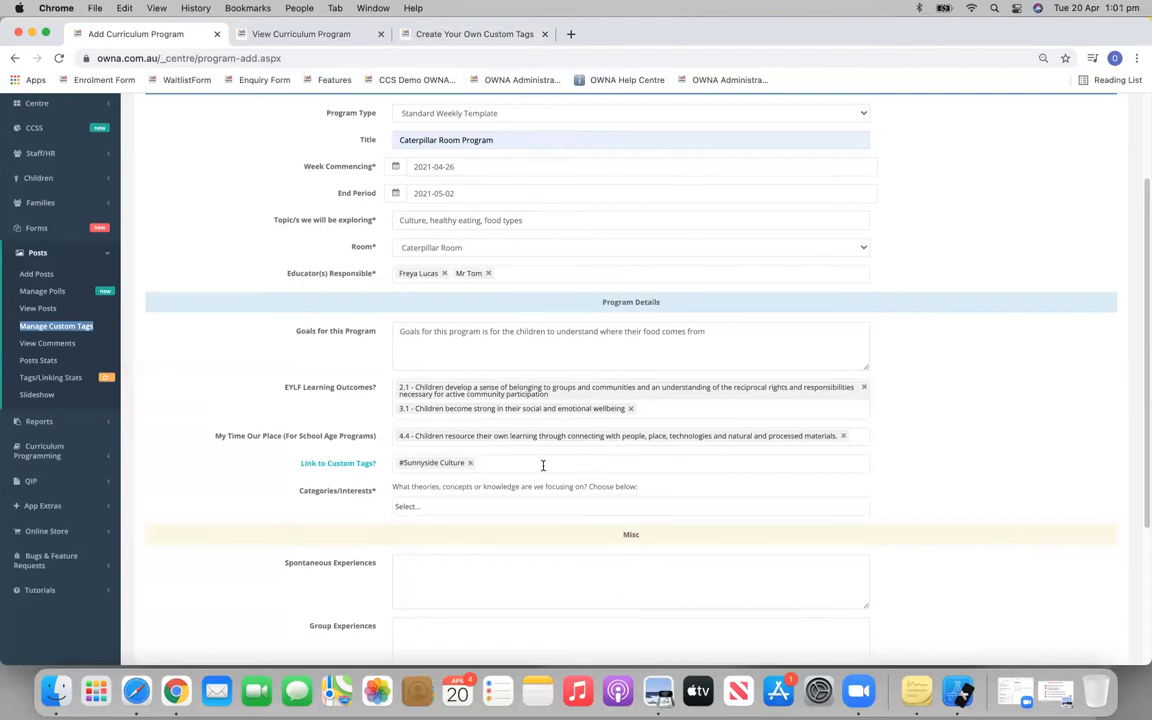
pyautogui.click(42, 505)
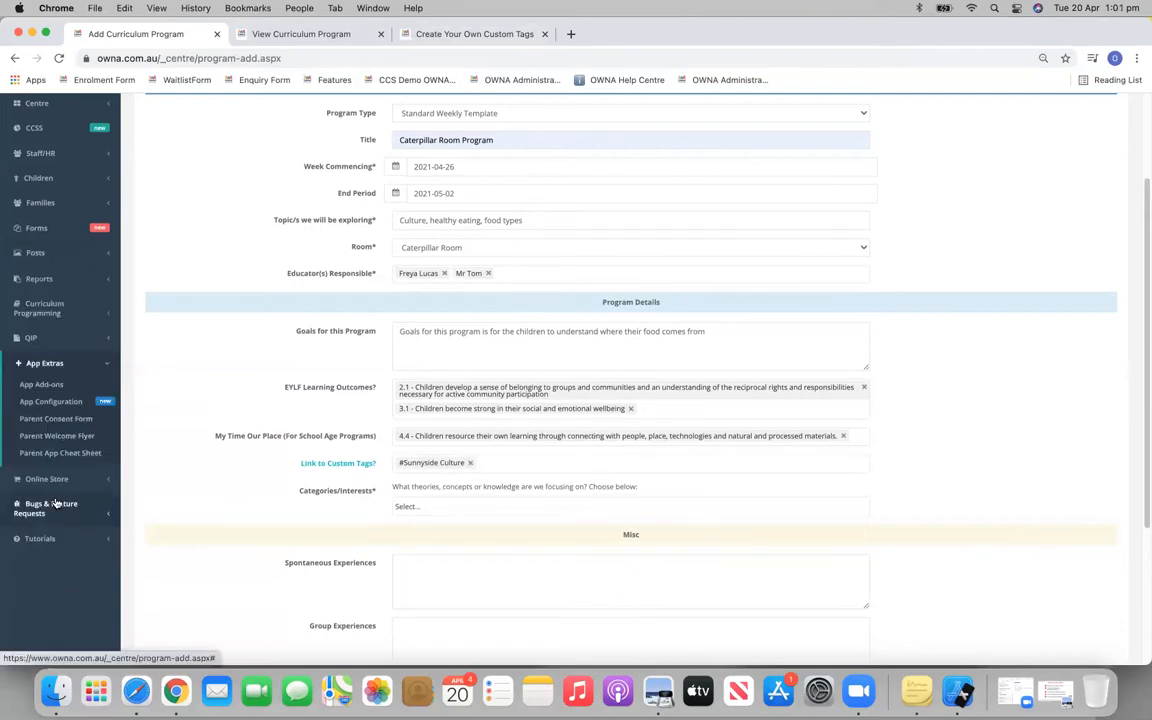
pyautogui.click(42, 362)
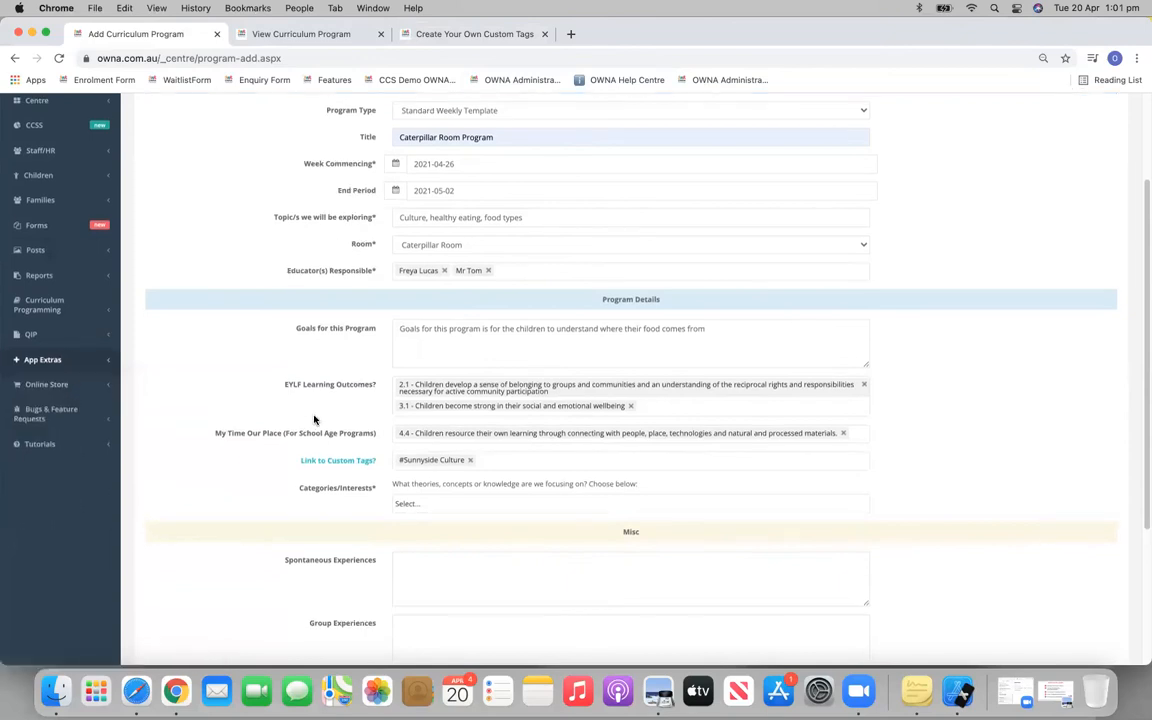
# Choose Cooking as the program's category and start its experiences and activities entry
pyautogui.scroll(-1, 316, 416)
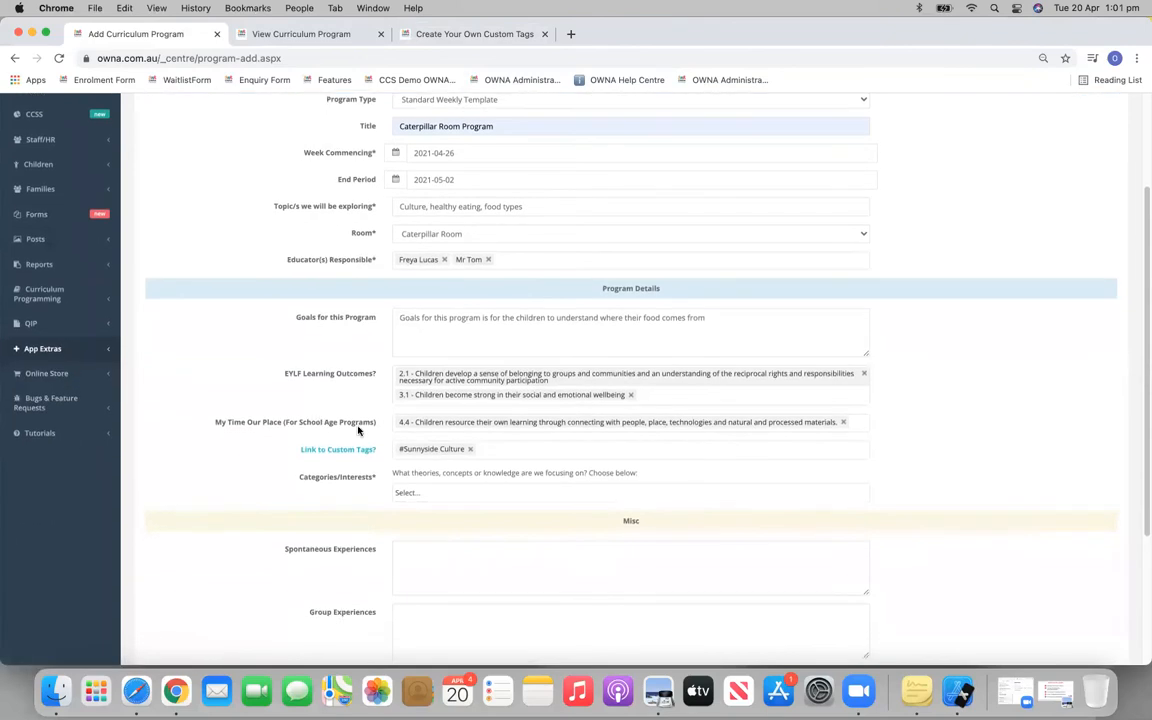
pyautogui.click(402, 492)
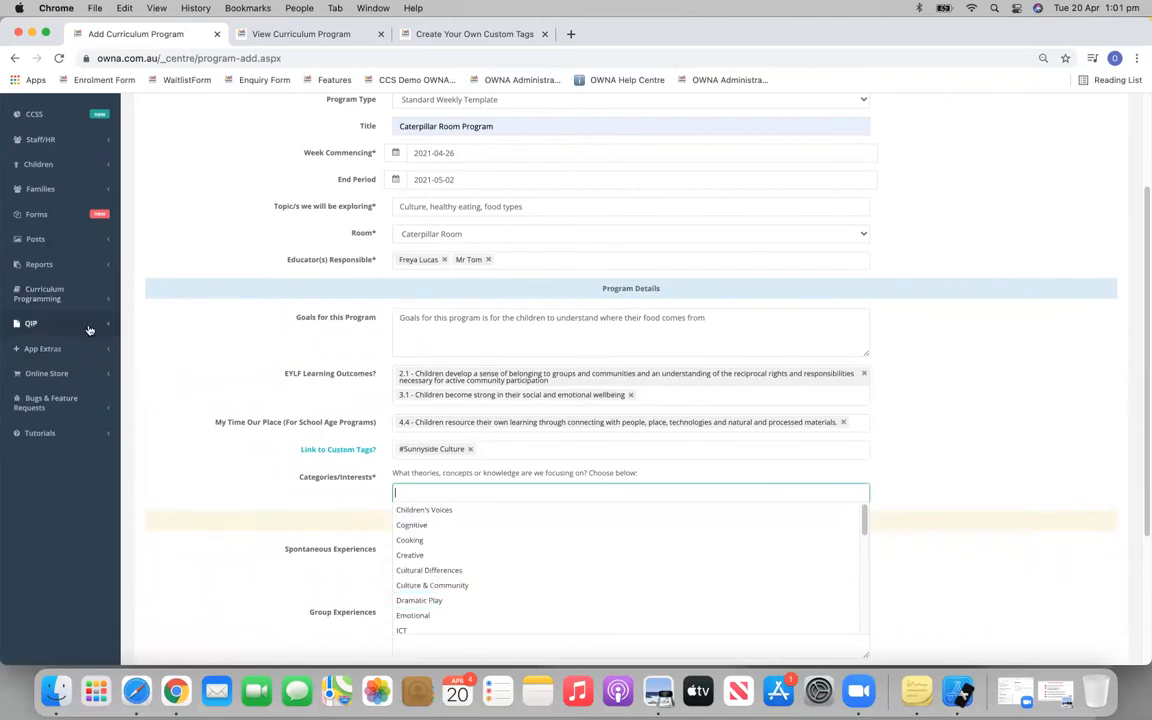
pyautogui.click(45, 293)
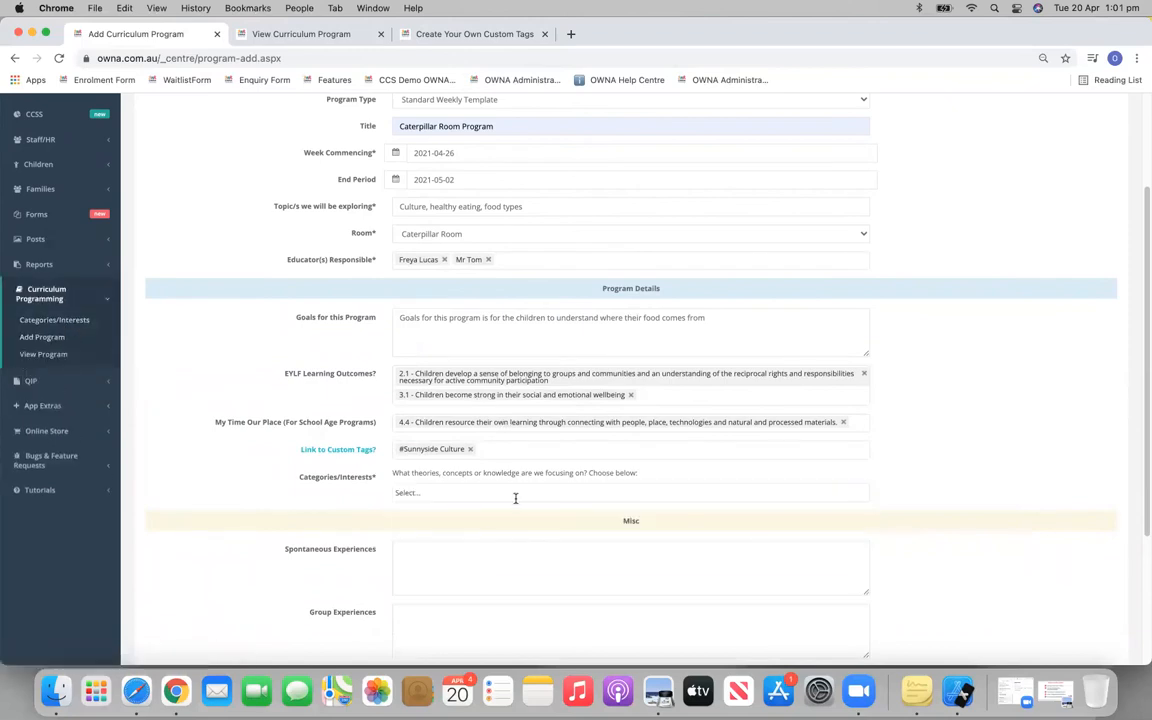
pyautogui.click(418, 491)
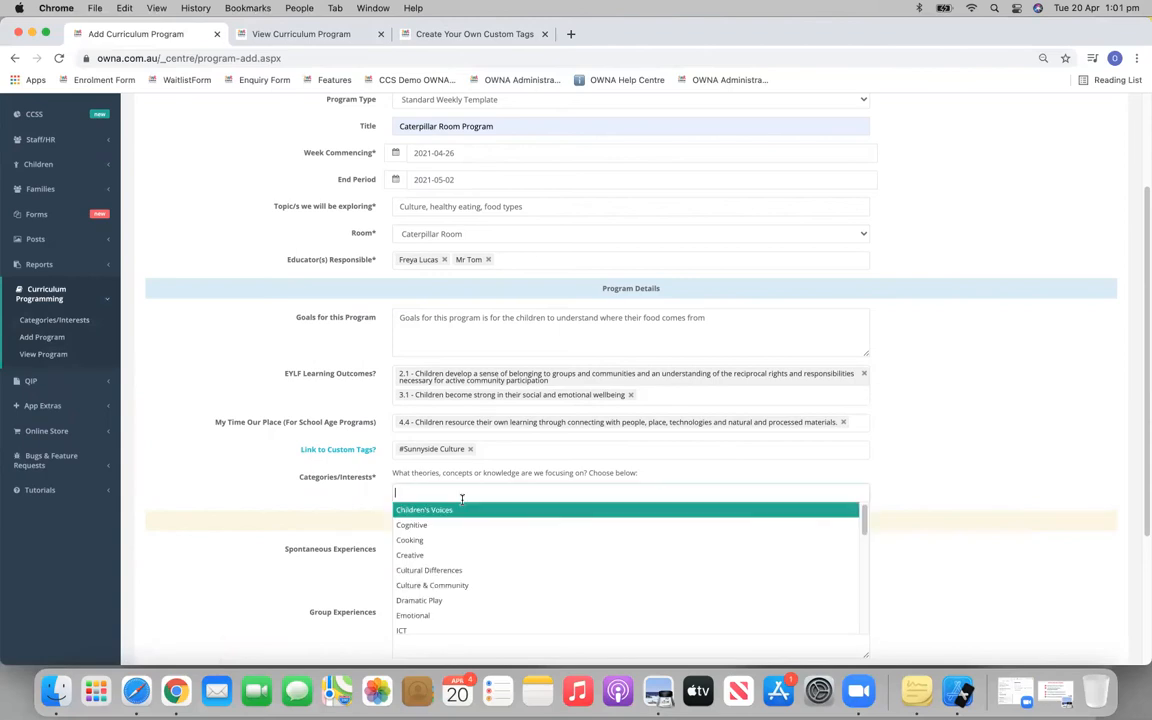
pyautogui.click(417, 540)
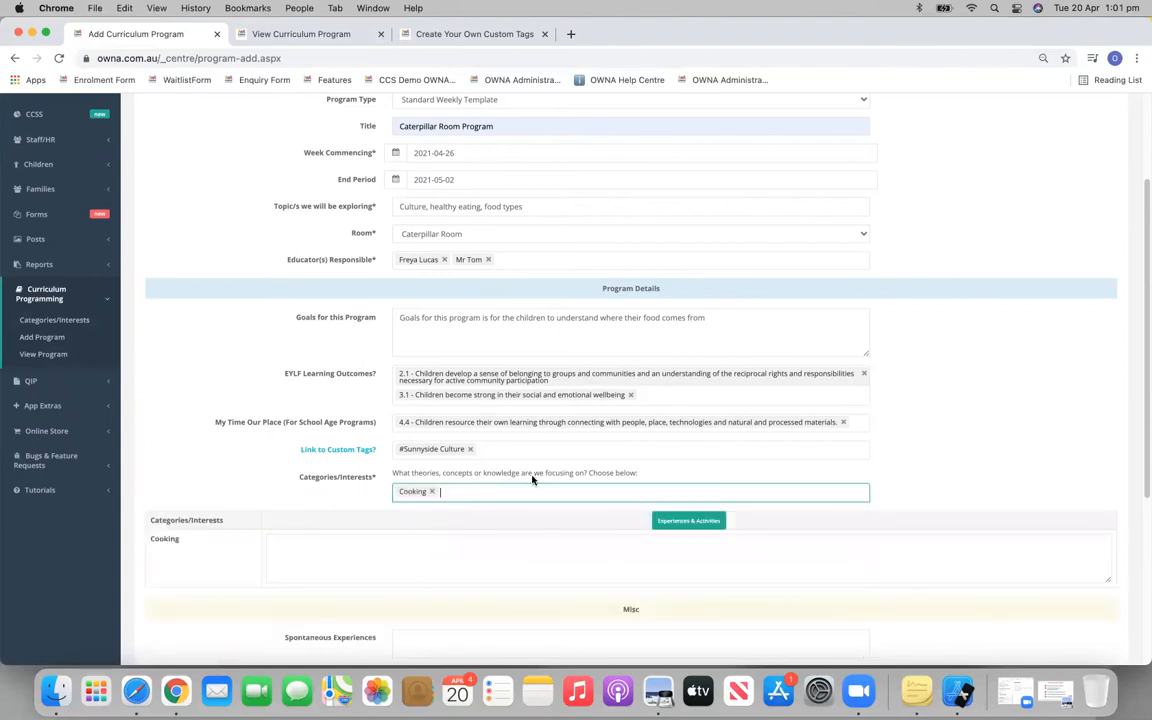
pyautogui.scroll(-1, 600, 505)
pyautogui.click(347, 542)
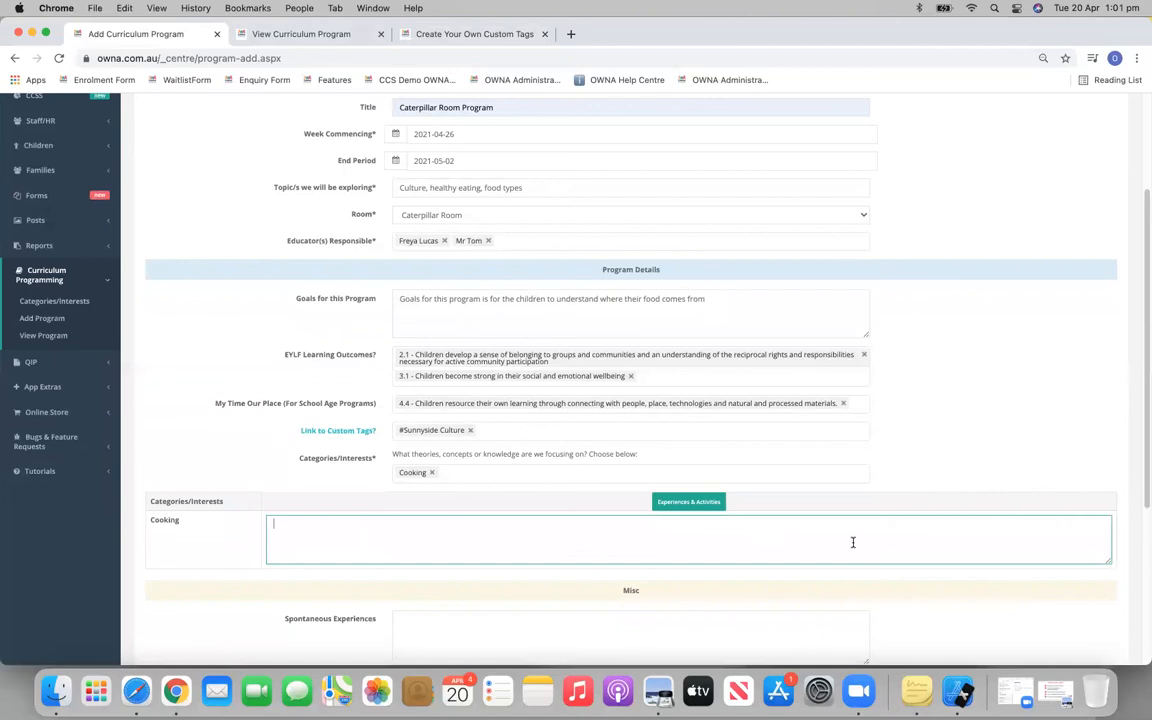
# Try the Standard Block Template as the program type and clear the selected categories
pyautogui.scroll(5, 358, 478)
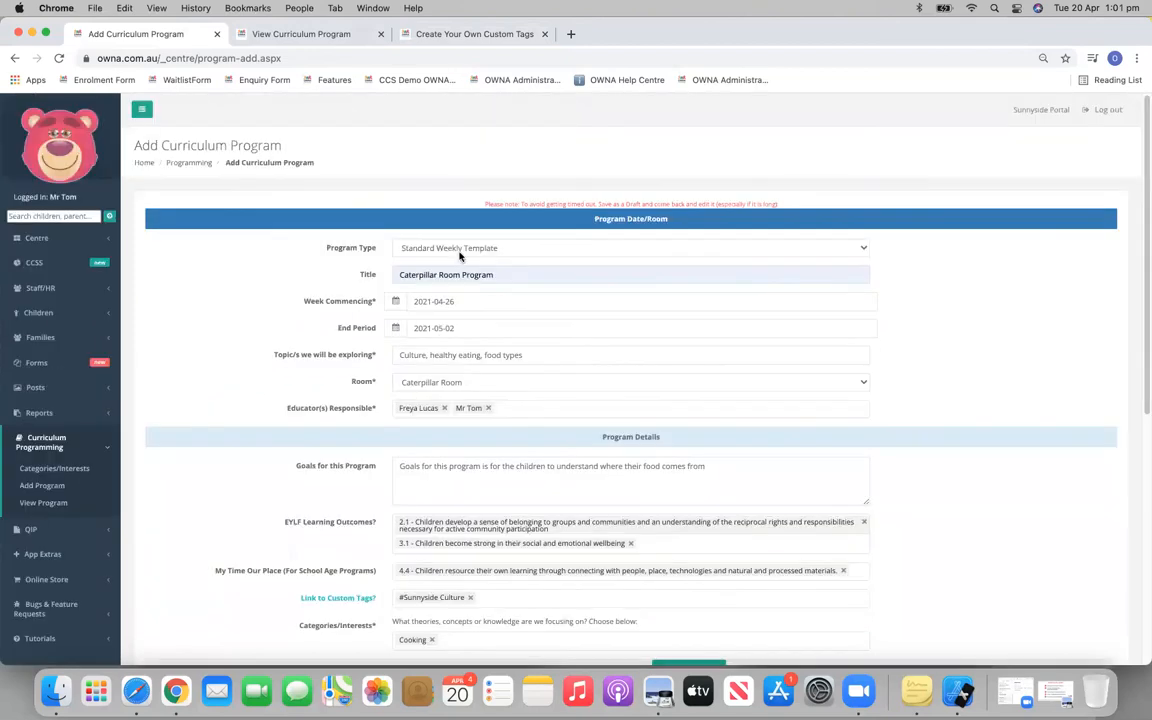
pyautogui.click(415, 245)
pyautogui.click(533, 438)
pyautogui.scroll(-5, 535, 442)
pyautogui.scroll(1, 484, 435)
pyautogui.scroll(1, 484, 435)
pyautogui.click(432, 302)
pyautogui.click(433, 302)
pyautogui.click(437, 340)
pyautogui.click(437, 302)
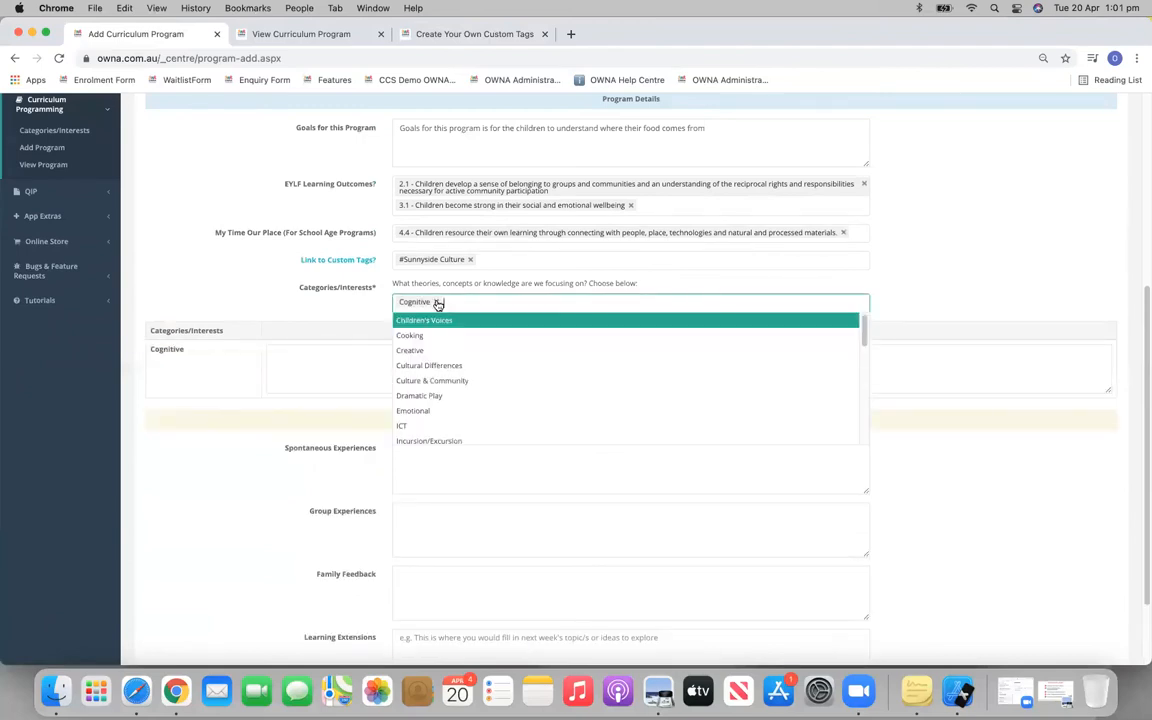
pyautogui.click(439, 302)
# Set the program type back to Standard Weekly Template
pyautogui.scroll(5, 302, 348)
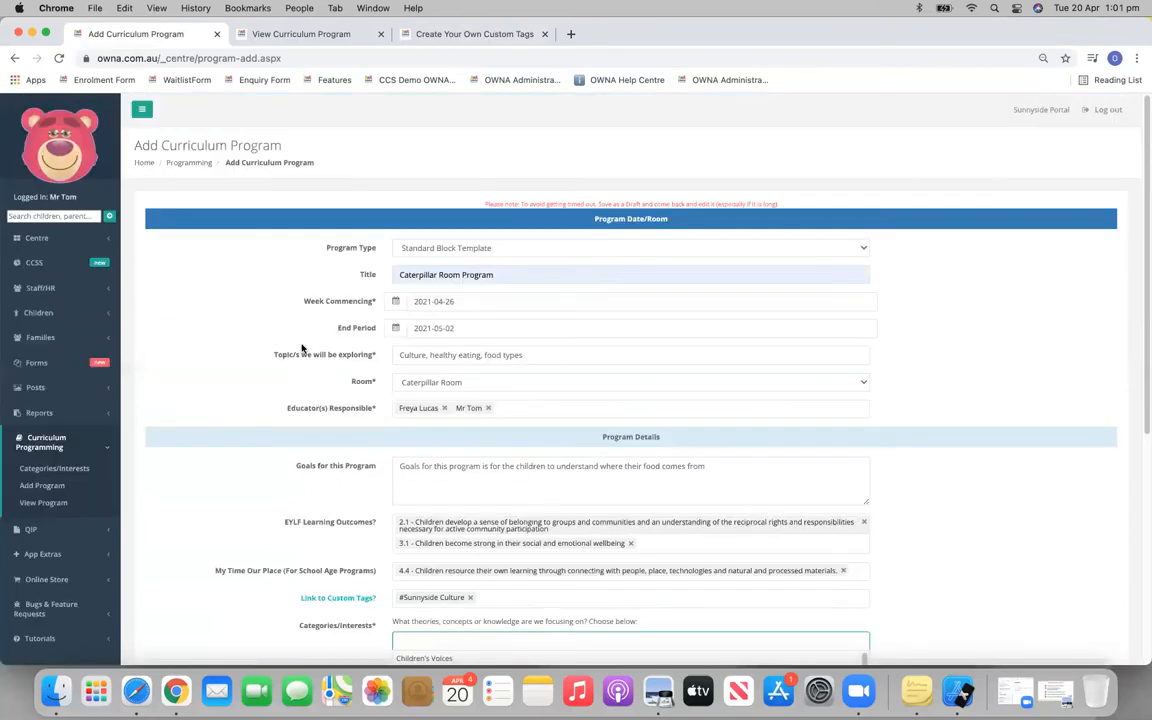
pyautogui.click(442, 248)
pyautogui.click(440, 232)
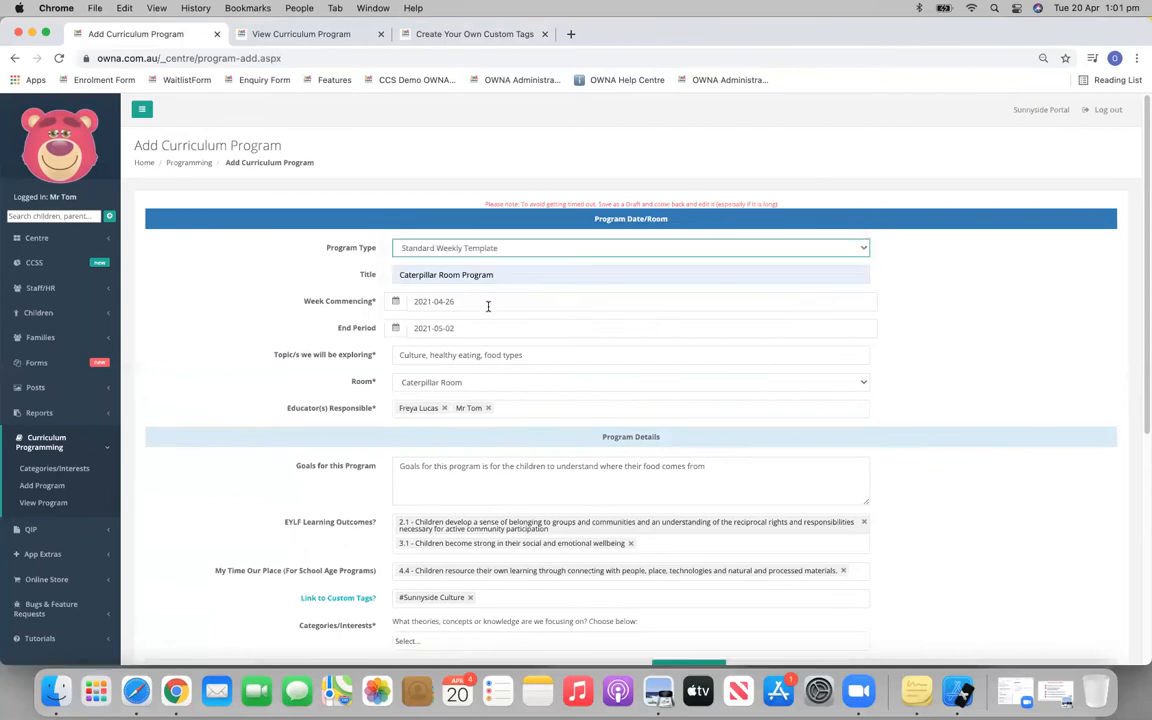
# Add Cooking to the categories/interests of the weekly program
pyautogui.scroll(-5, 473, 426)
pyautogui.click(522, 372)
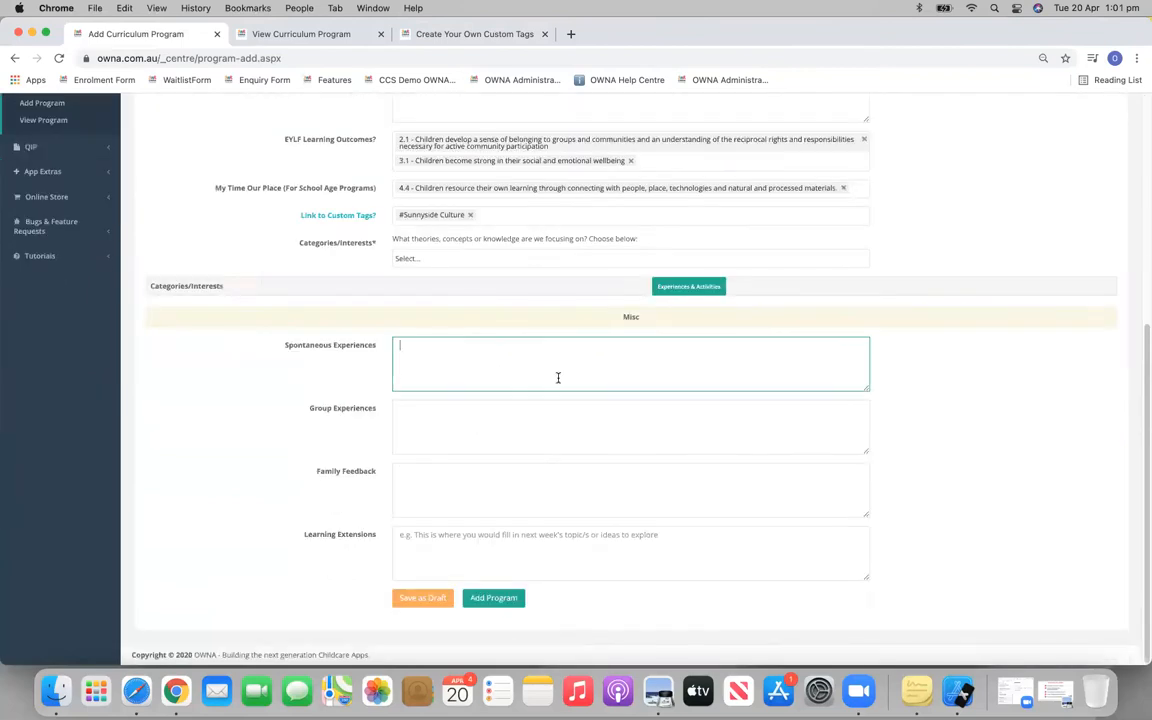
pyautogui.scroll(1, 420, 370)
pyautogui.click(433, 282)
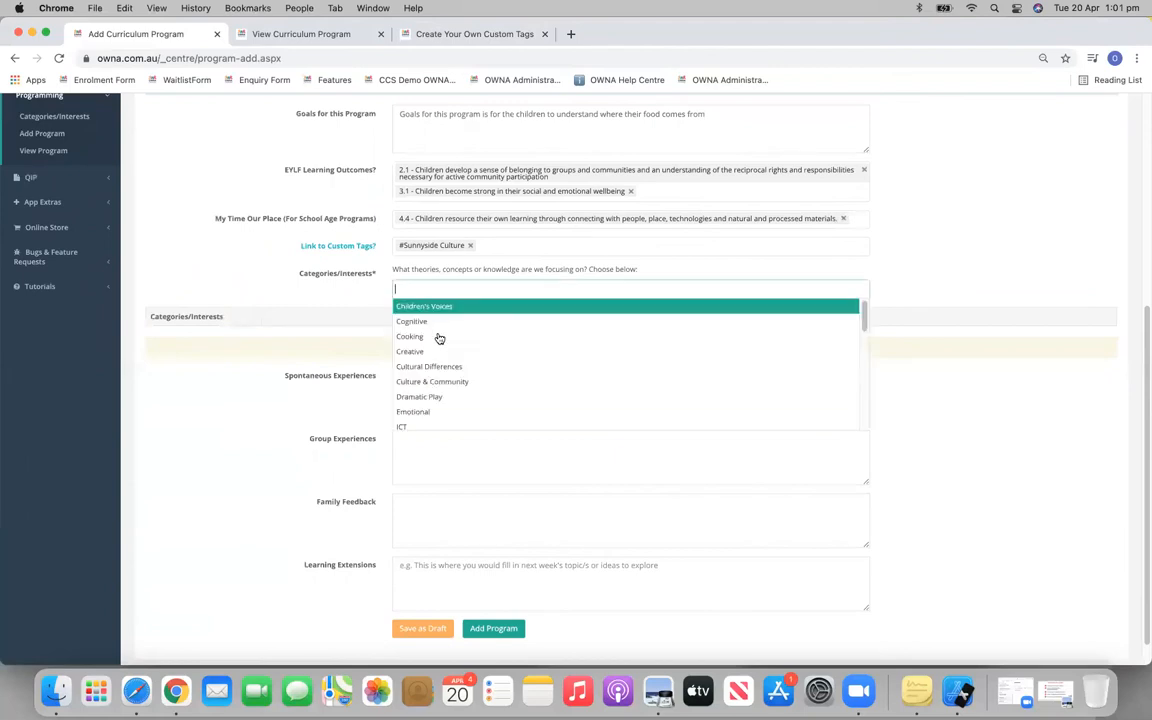
pyautogui.click(434, 333)
# Open another blank Add Program form in a new tab
pyautogui.scroll(5, 445, 338)
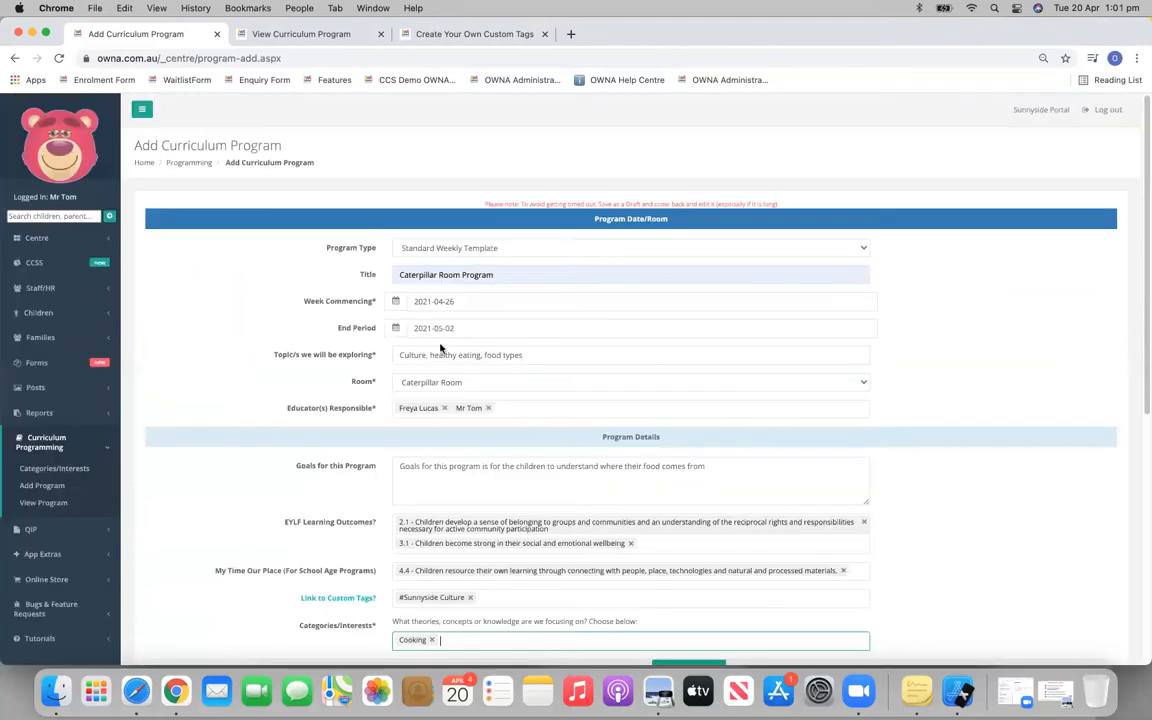
pyautogui.rightClick(45, 486)
pyautogui.click(110, 471)
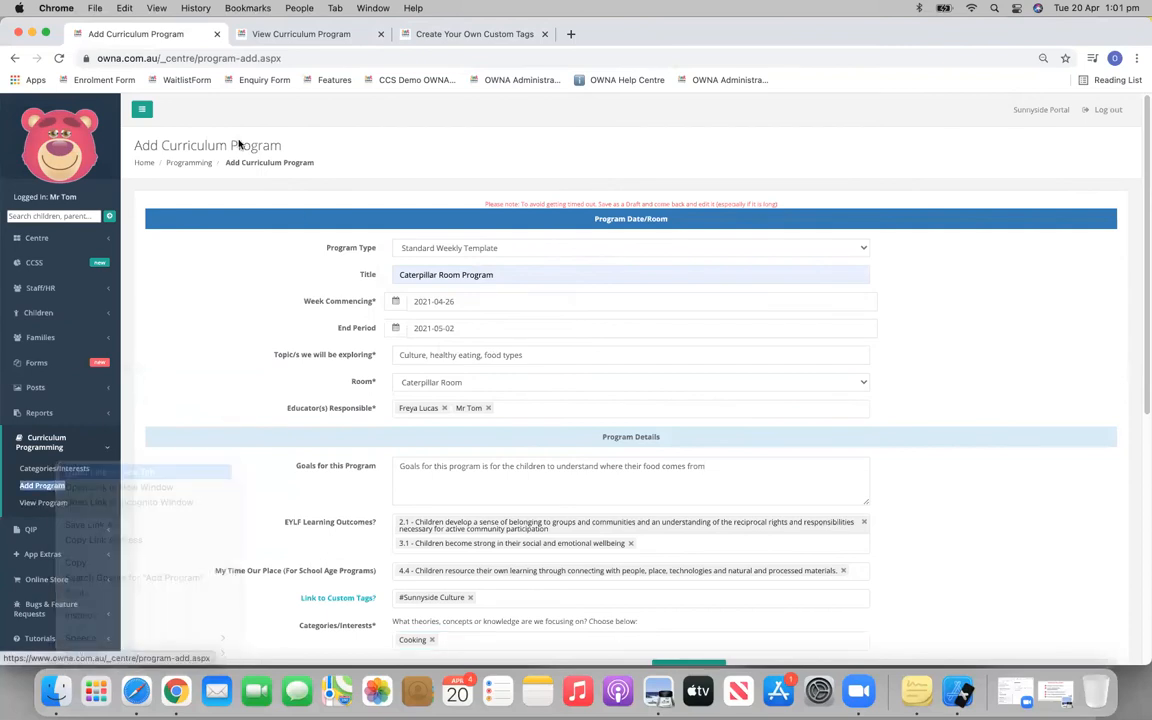
# Switch to the blank Add Curriculum Program form and keep Standard Weekly Template as its program type
pyautogui.click(624, 38)
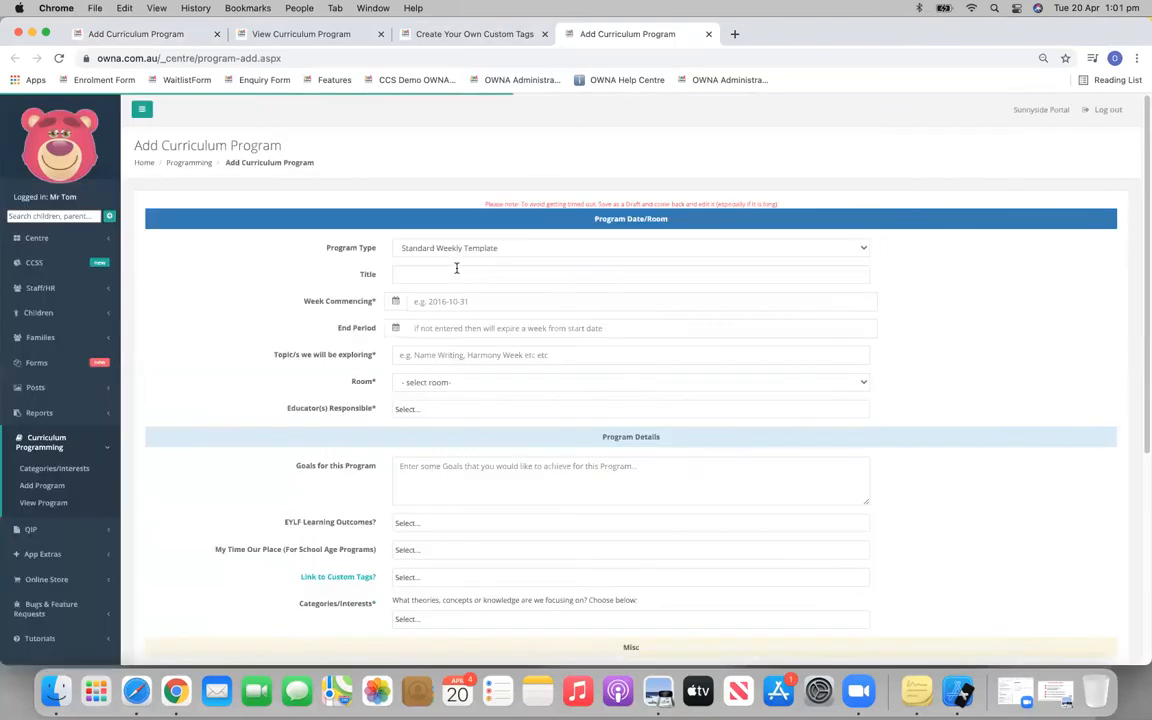
pyautogui.click(414, 246)
pyautogui.click(281, 460)
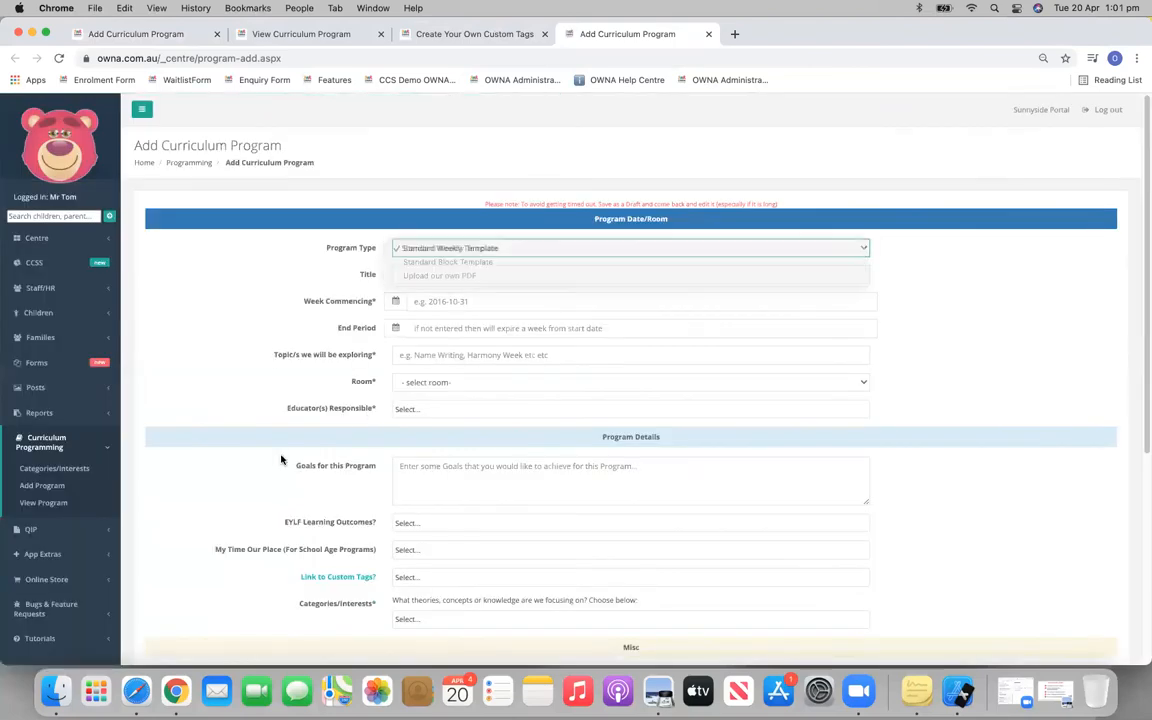
# Add Cooking to the categories/interests of the blank weekly program
pyautogui.scroll(-4, 429, 486)
pyautogui.click(429, 443)
pyautogui.click(429, 505)
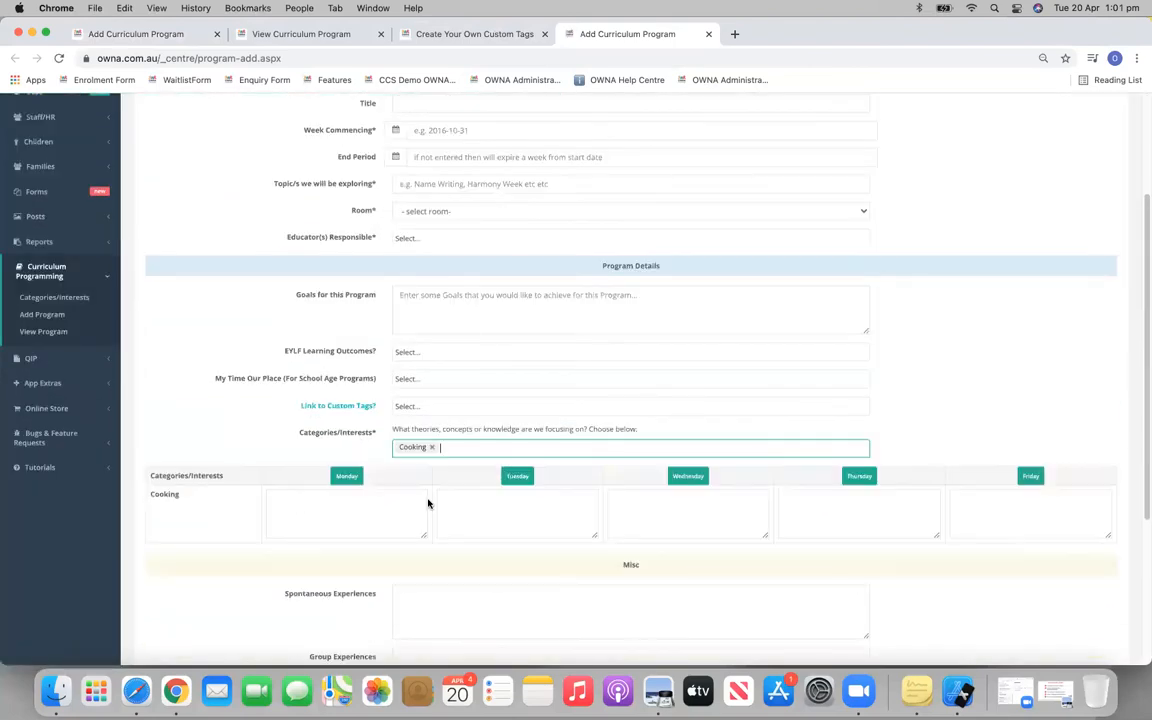
pyautogui.scroll(-2, 591, 450)
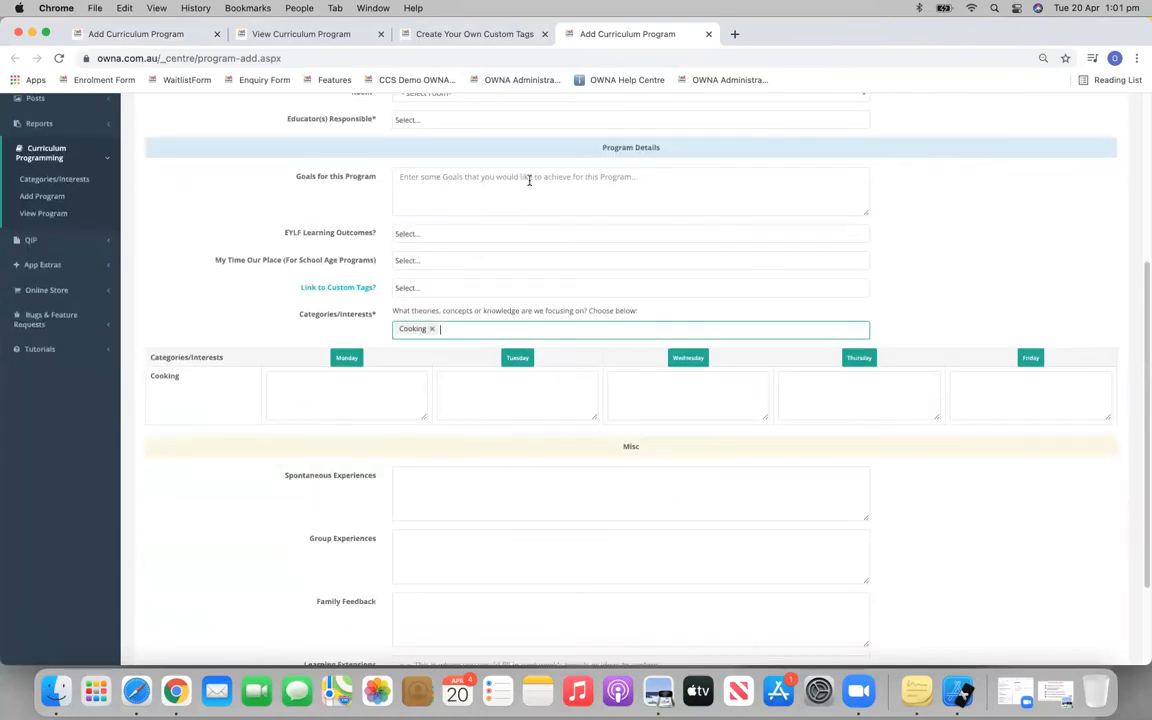
pyautogui.scroll(1, 529, 180)
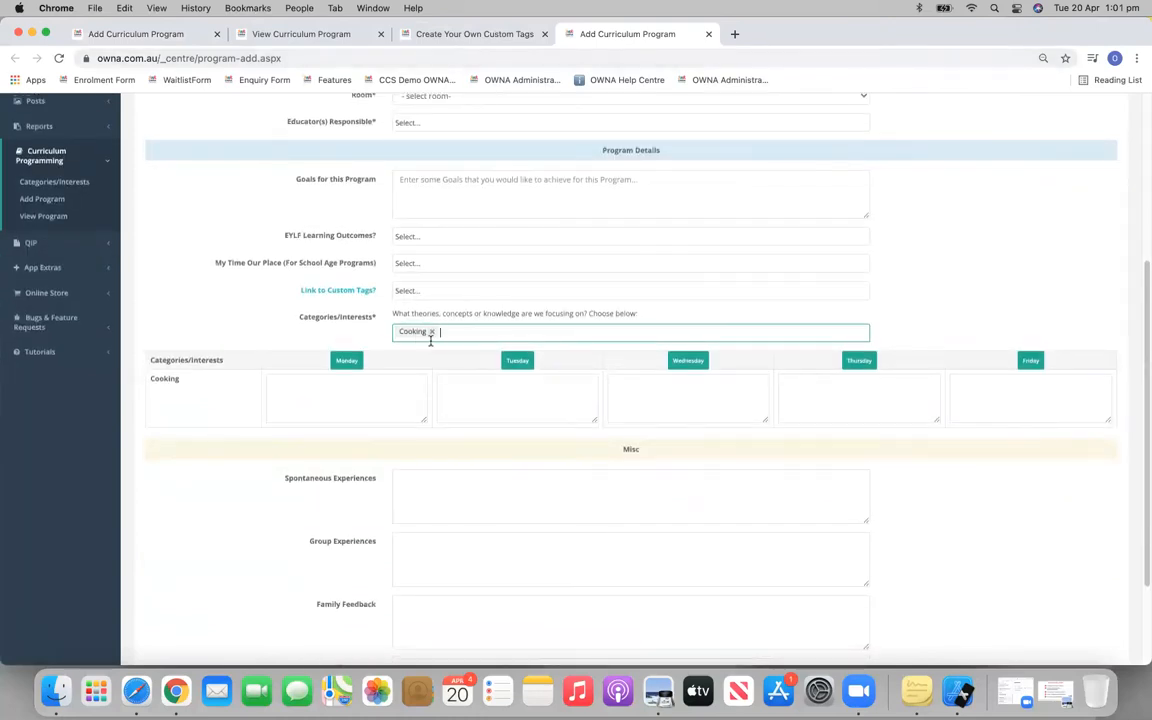
pyautogui.scroll(5, 422, 345)
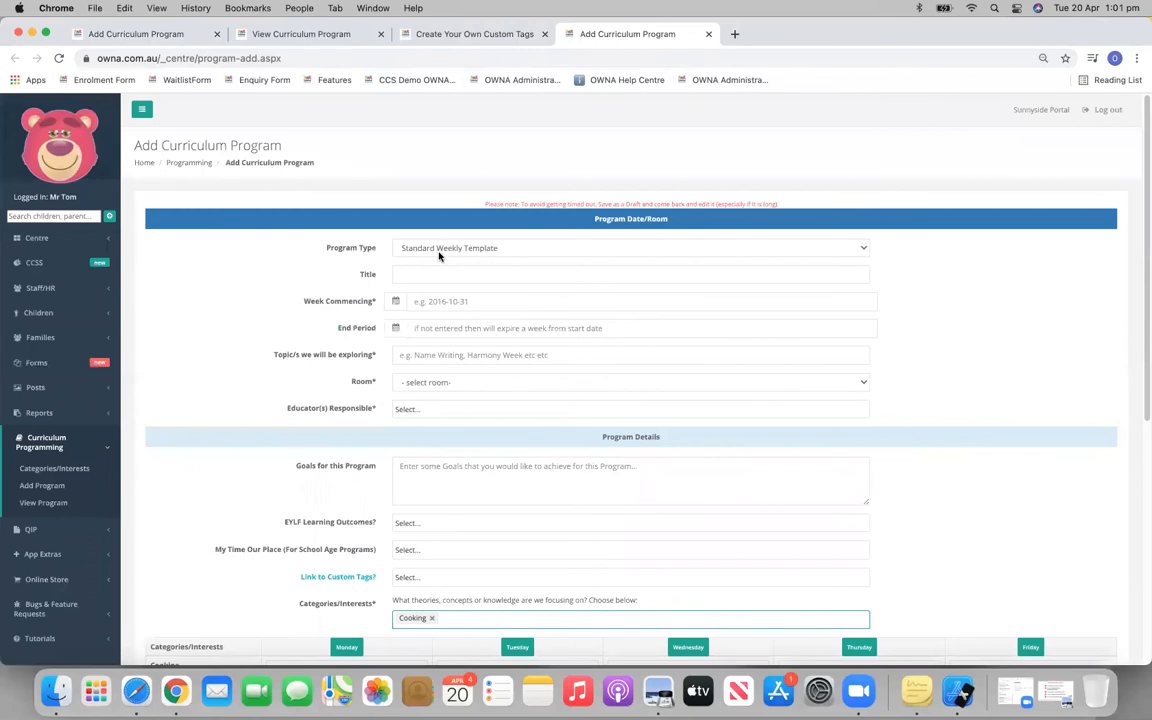
# Try widening the Monday entry box in the Cooking row, and remove Cooking from the categories/interests
pyautogui.scroll(-8, 445, 280)
pyautogui.click(363, 275)
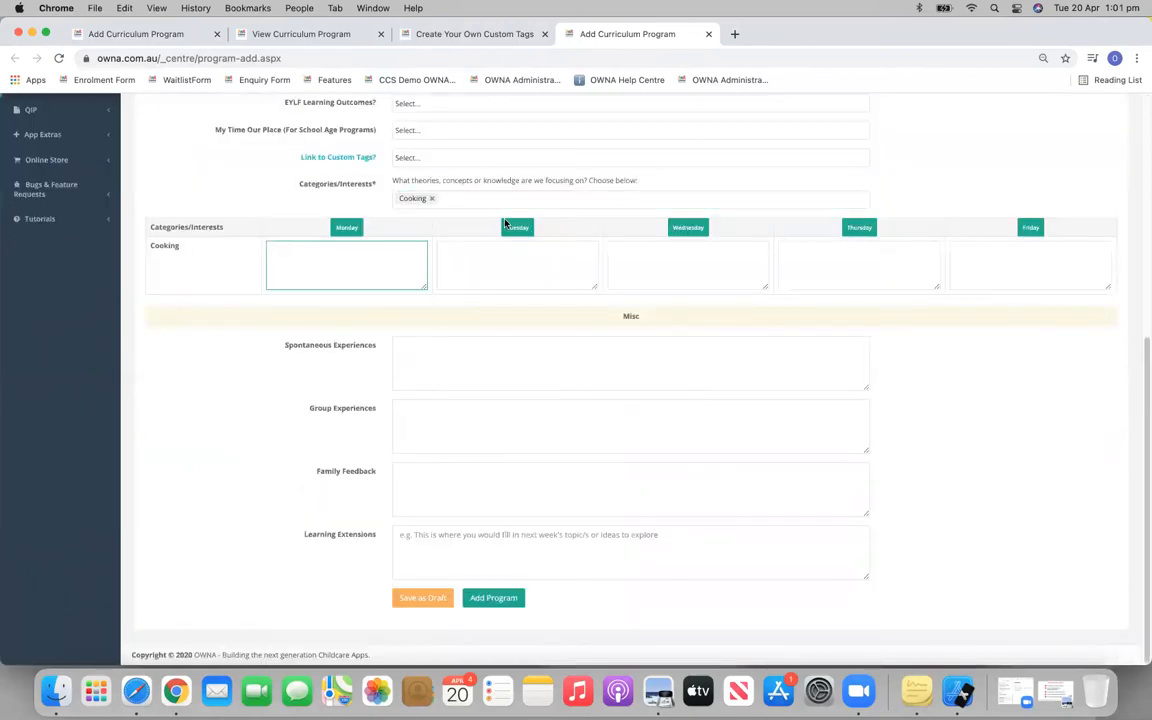
pyautogui.click(665, 268)
pyautogui.click(861, 265)
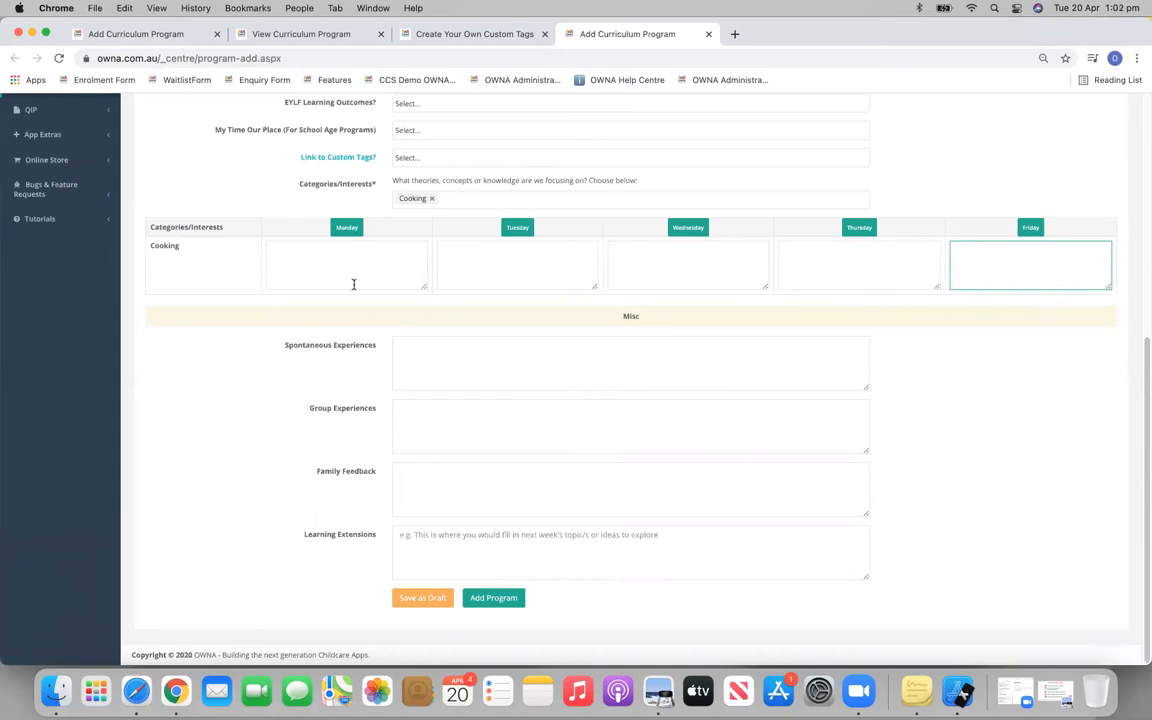
pyautogui.moveTo(422, 288); pyautogui.dragTo(451, 289)
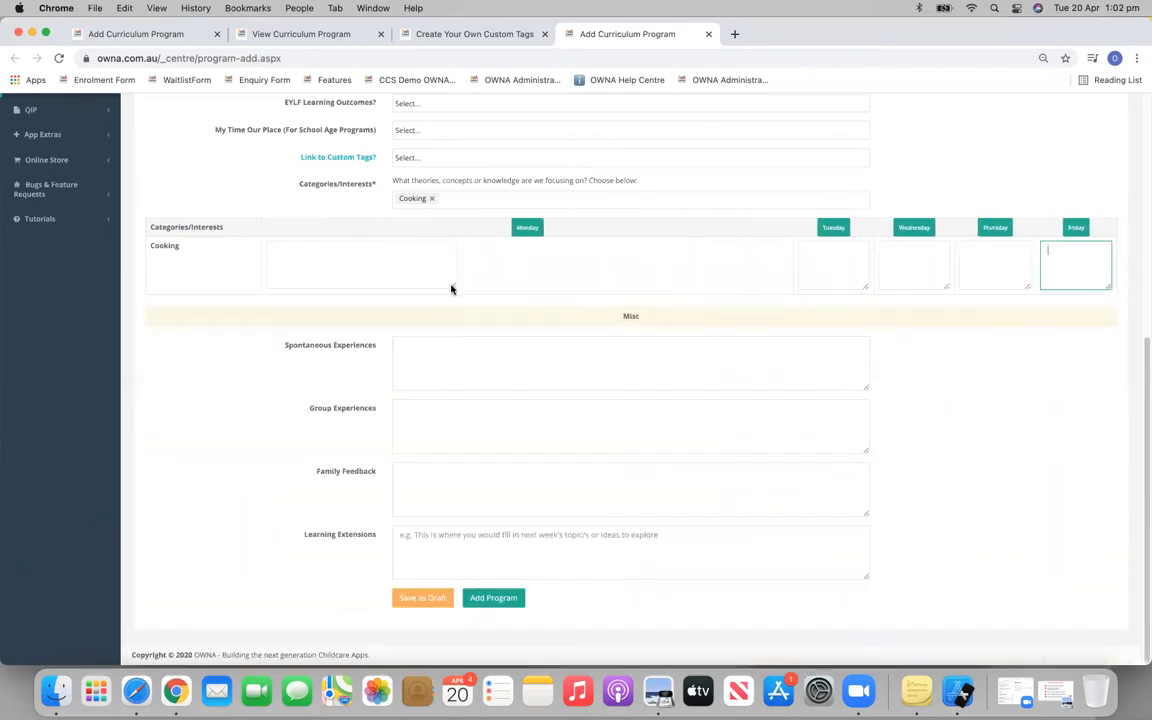
pyautogui.scroll(4, 421, 343)
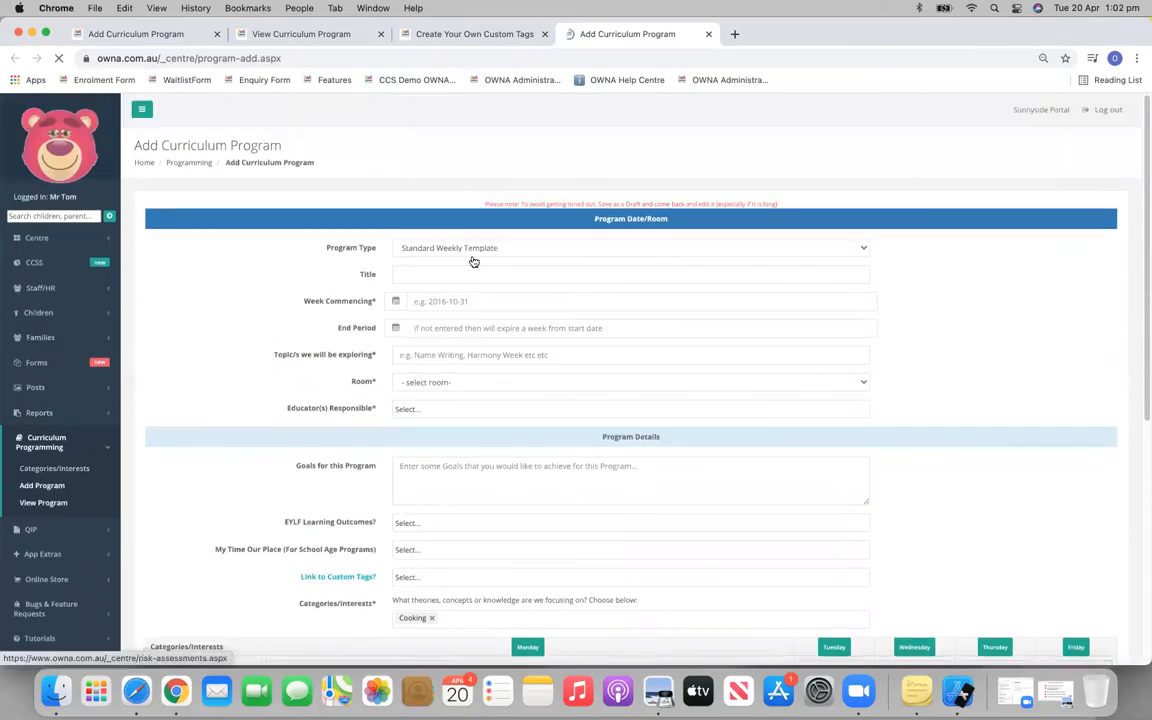
pyautogui.click(431, 617)
# Add Creative and Cooking to the categories/interests of the weekly program
pyautogui.scroll(-4, 530, 400)
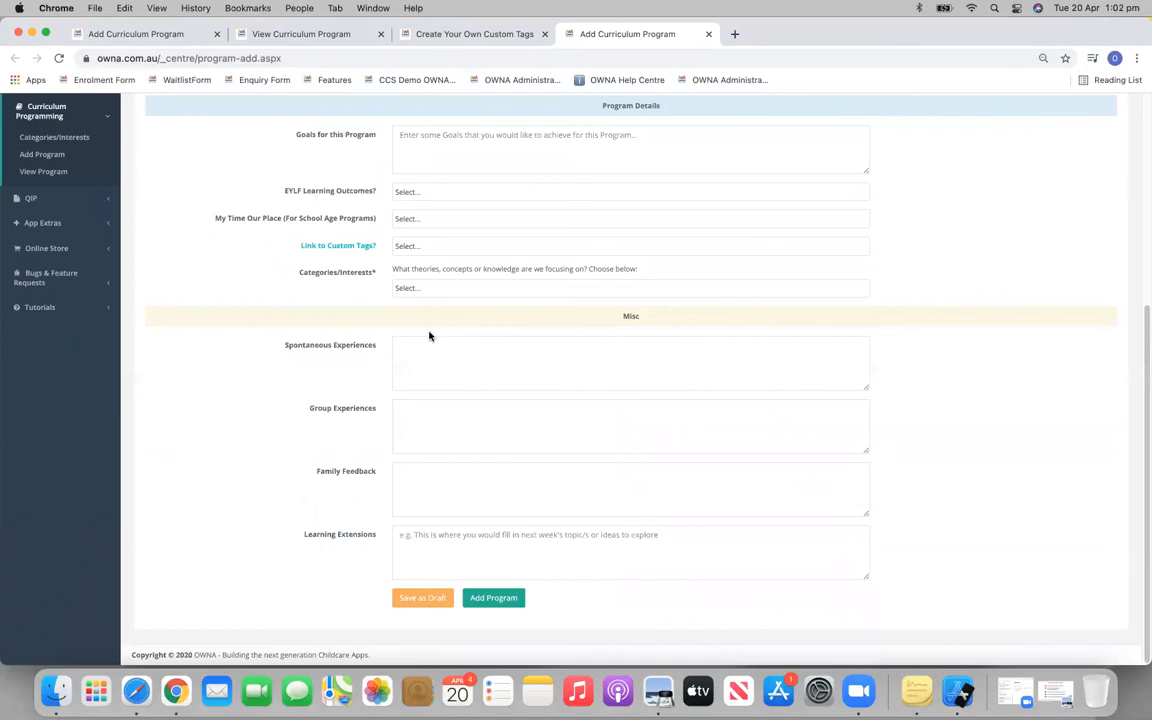
pyautogui.click(412, 288)
pyautogui.click(427, 350)
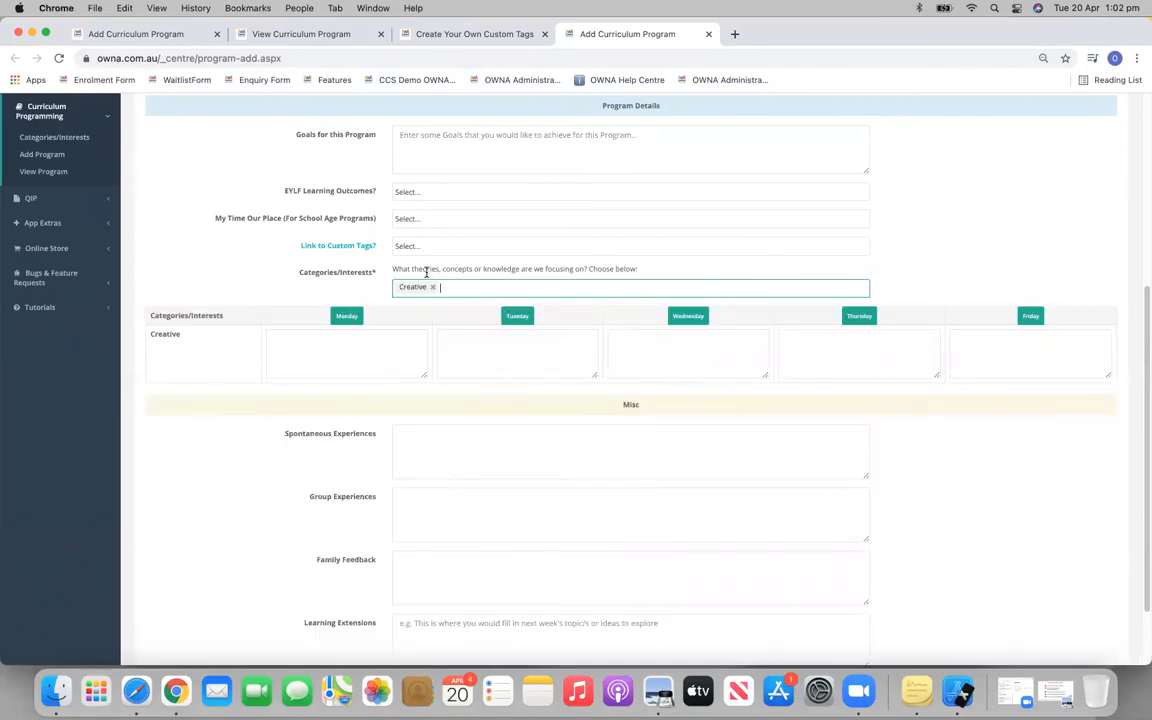
pyautogui.click(437, 288)
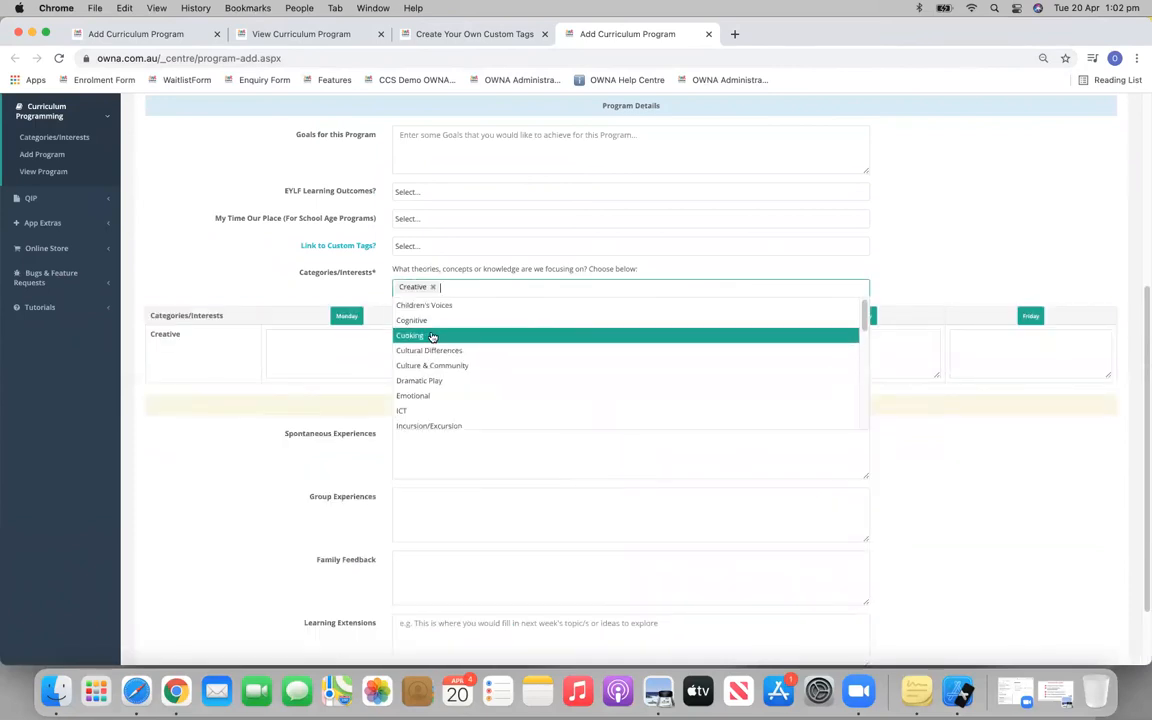
pyautogui.click(432, 335)
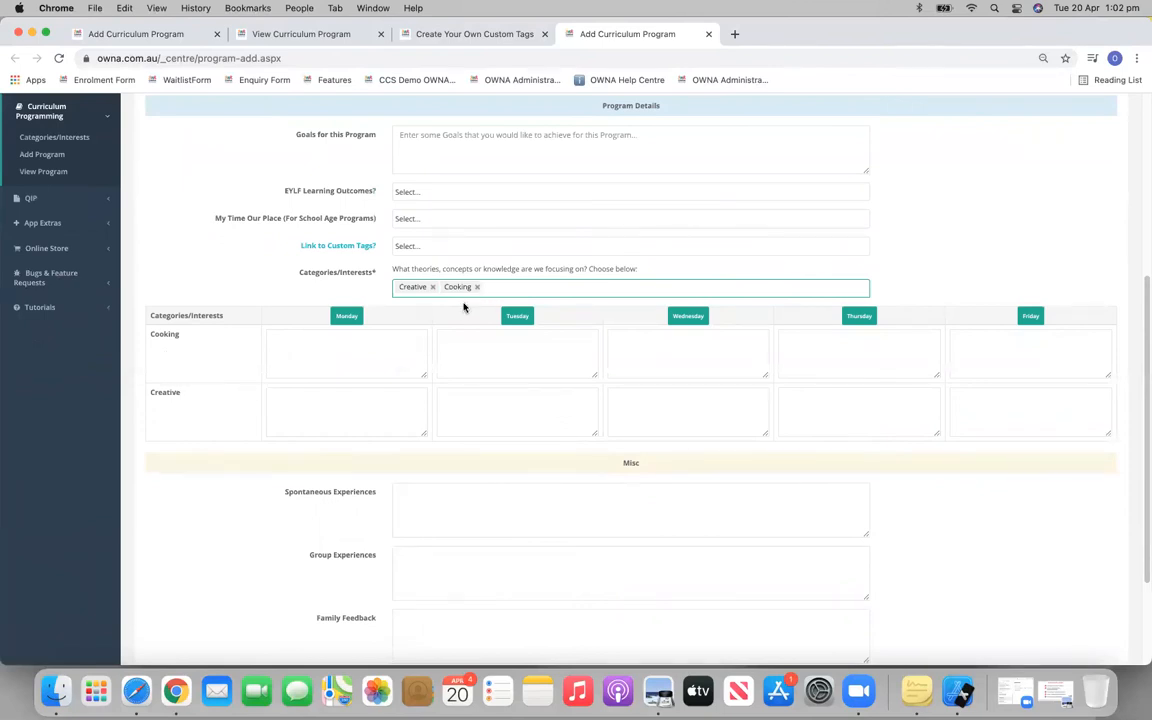
# Add Incursion/Excursion, Indigenous Perspective and STEM to the selected categories/interests
pyautogui.click(492, 288)
pyautogui.click(471, 410)
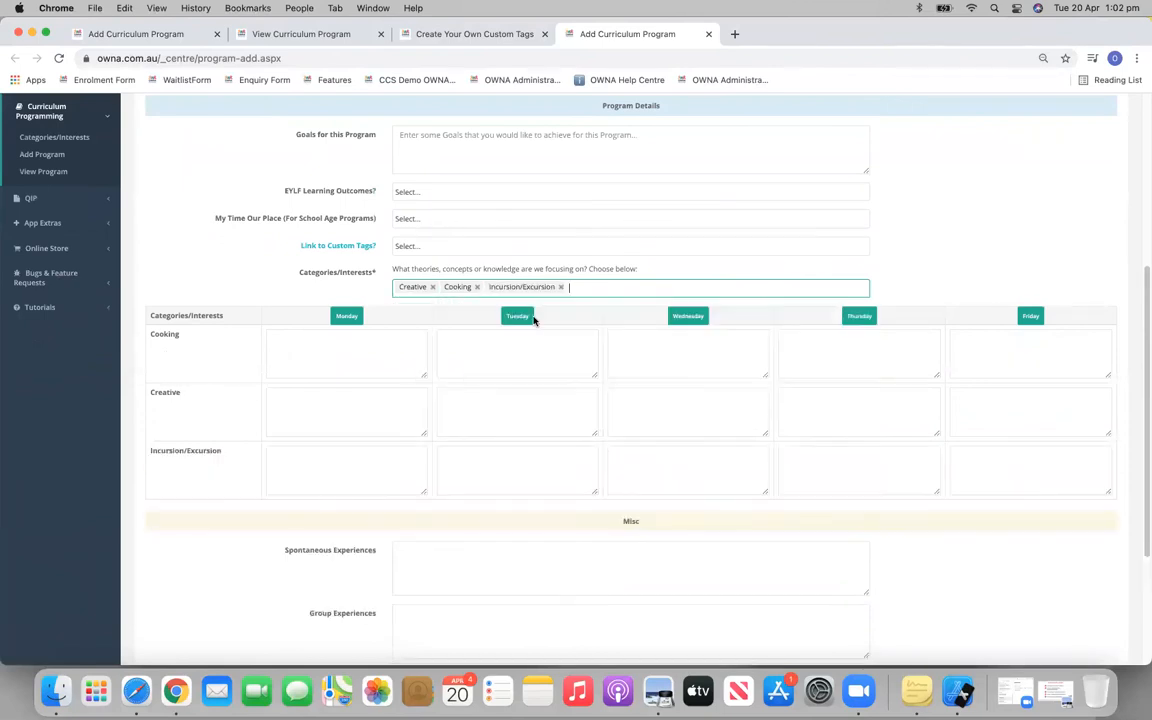
pyautogui.click(607, 287)
pyautogui.click(581, 417)
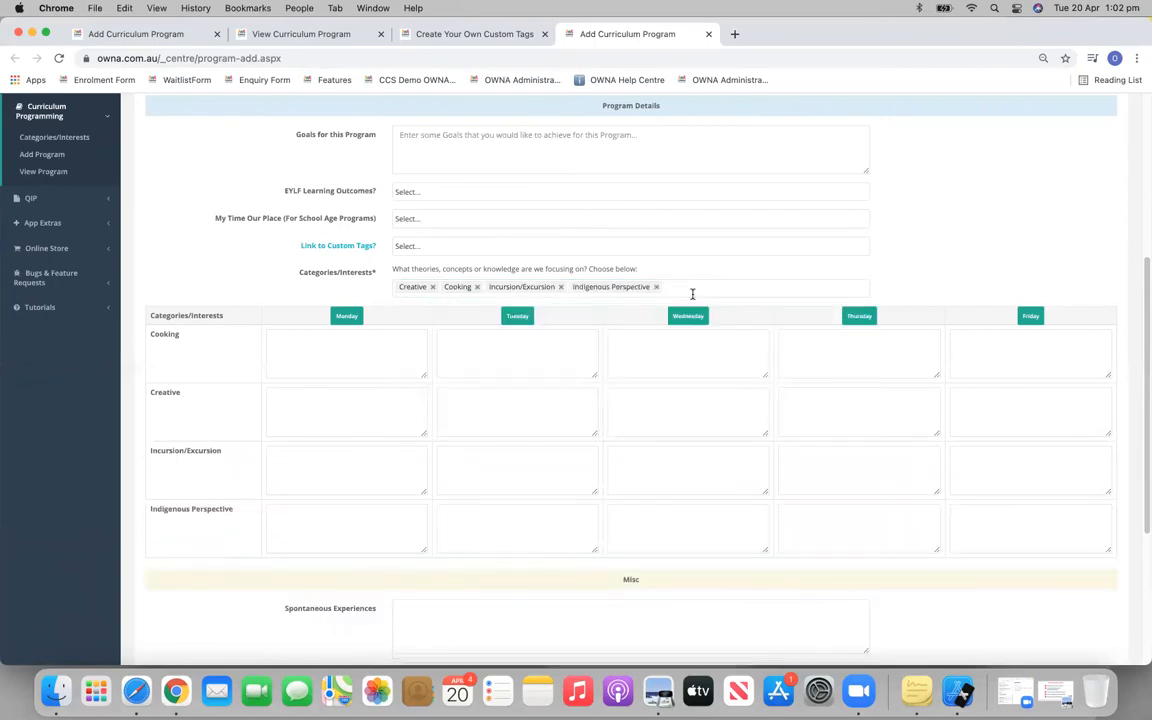
pyautogui.click(692, 292)
pyautogui.scroll(-5, 600, 405)
pyautogui.click(597, 406)
pyautogui.click(718, 288)
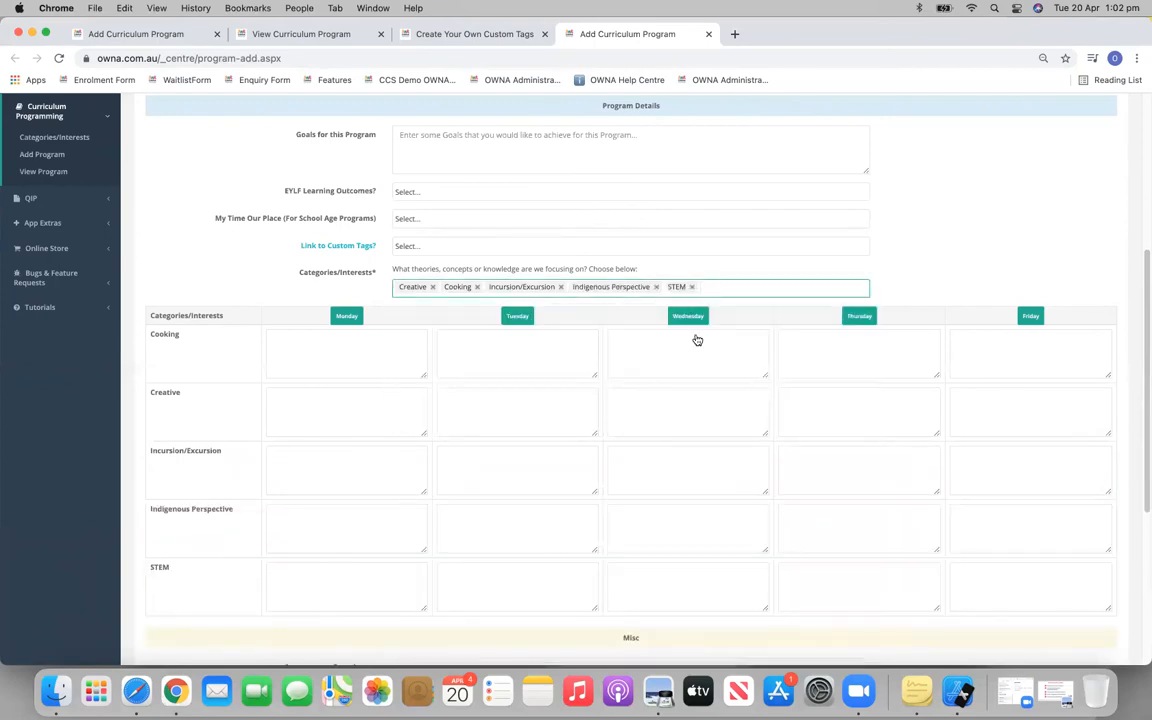
pyautogui.click(873, 260)
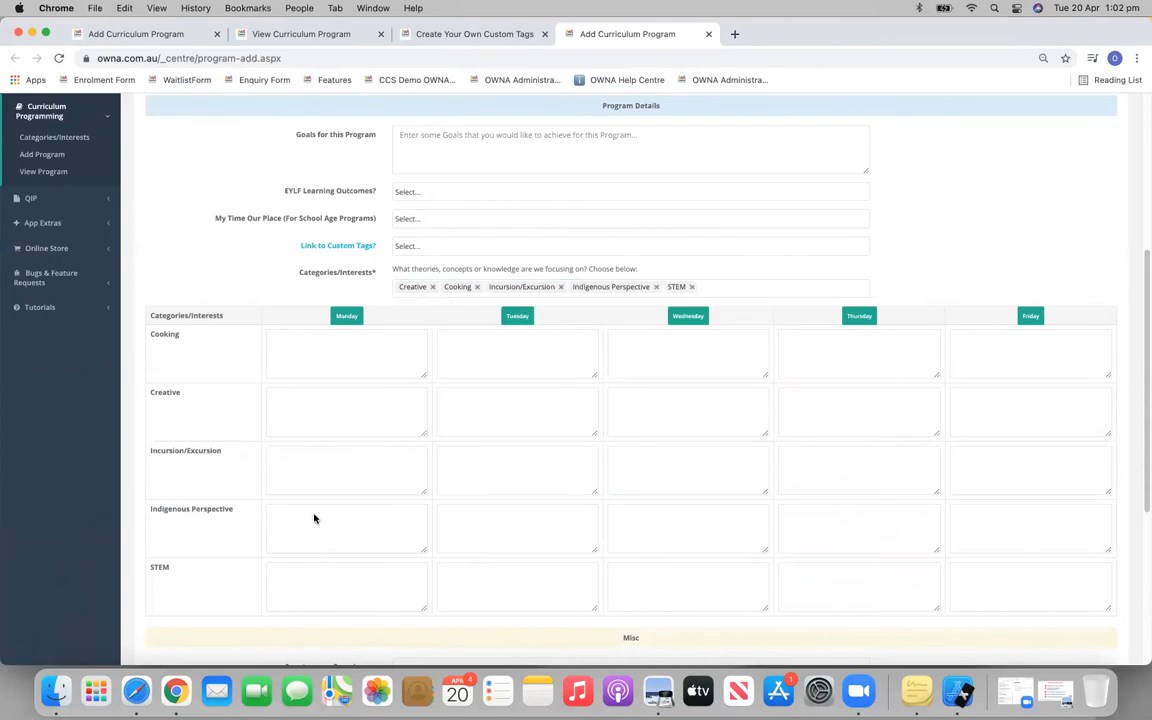
# Fill in the Cooking row with "Kids in the kitchen" for Monday and "Cultural food" for Tuesday
pyautogui.click(327, 354)
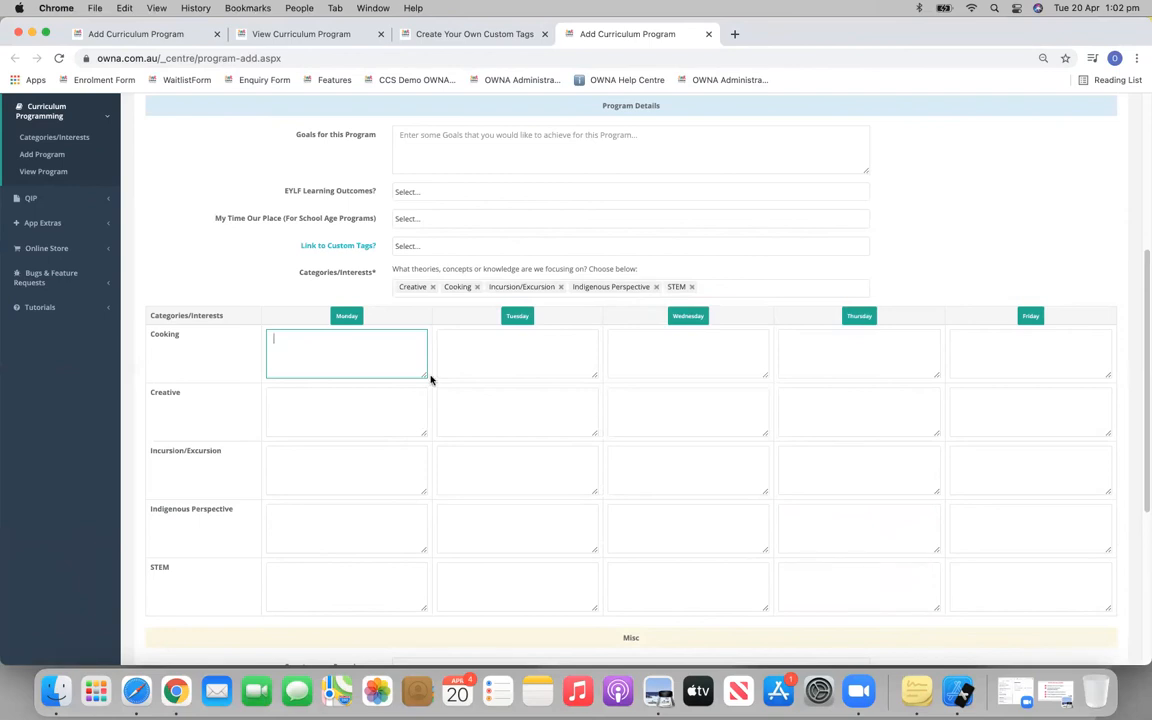
pyautogui.write('Kids in the kitchen')
pyautogui.click(545, 352)
pyautogui.write('Kids')
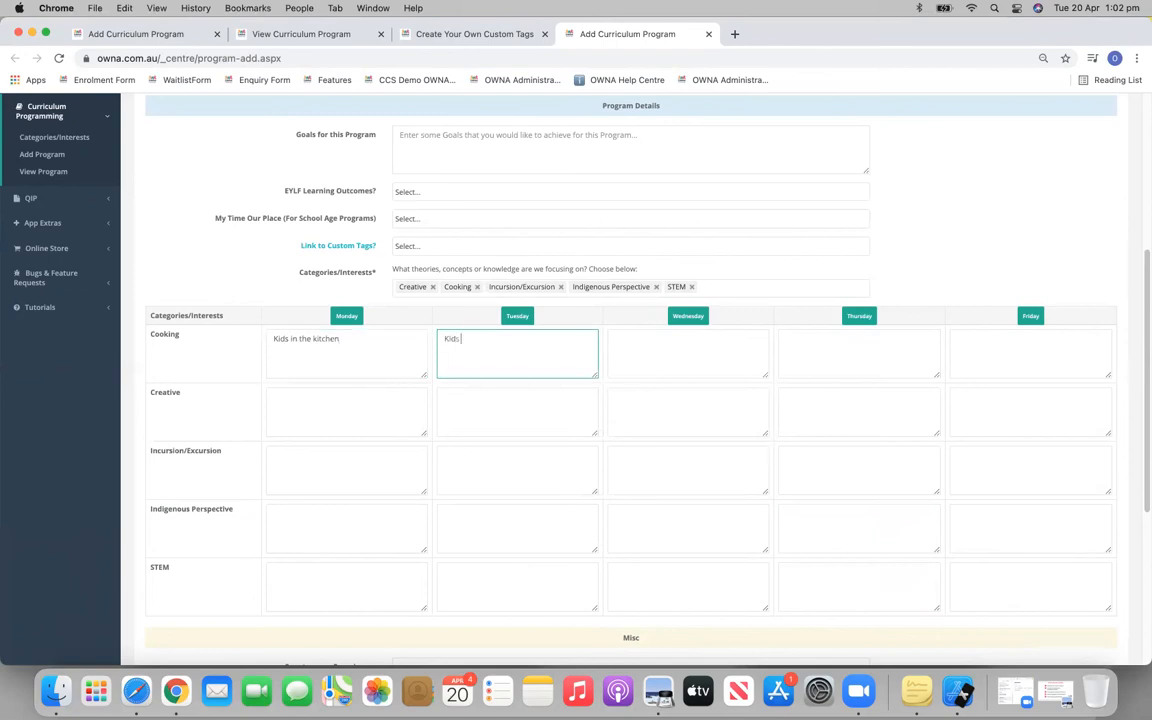
pyautogui.press('BackSpace')
pyautogui.press('BackSpace')
pyautogui.press('BackSpace')
pyautogui.press('BackSpace')
pyautogui.write('Culi')
pyautogui.write('u')
pyautogui.press('BackSpace')
pyautogui.write('ltural food')
pyautogui.click(700, 336)
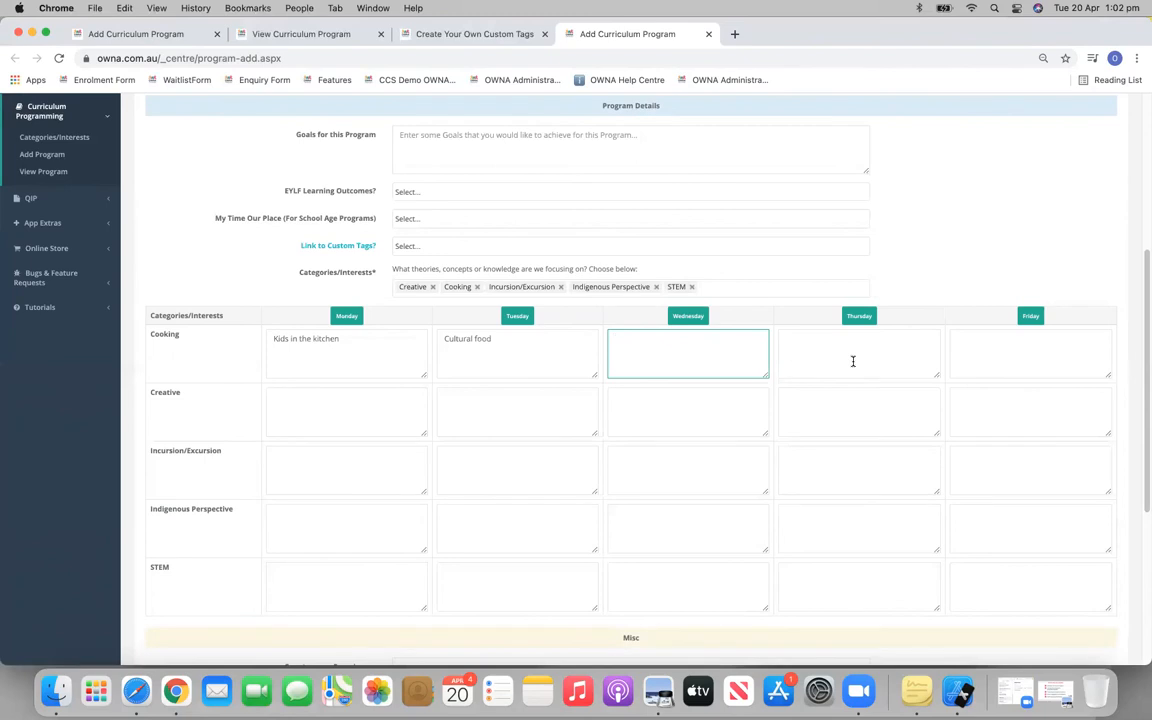
# Examine the Misc section's fields for spontaneous experiences, group experiences, family feedback and learning extensions
pyautogui.scroll(-1, 573, 417)
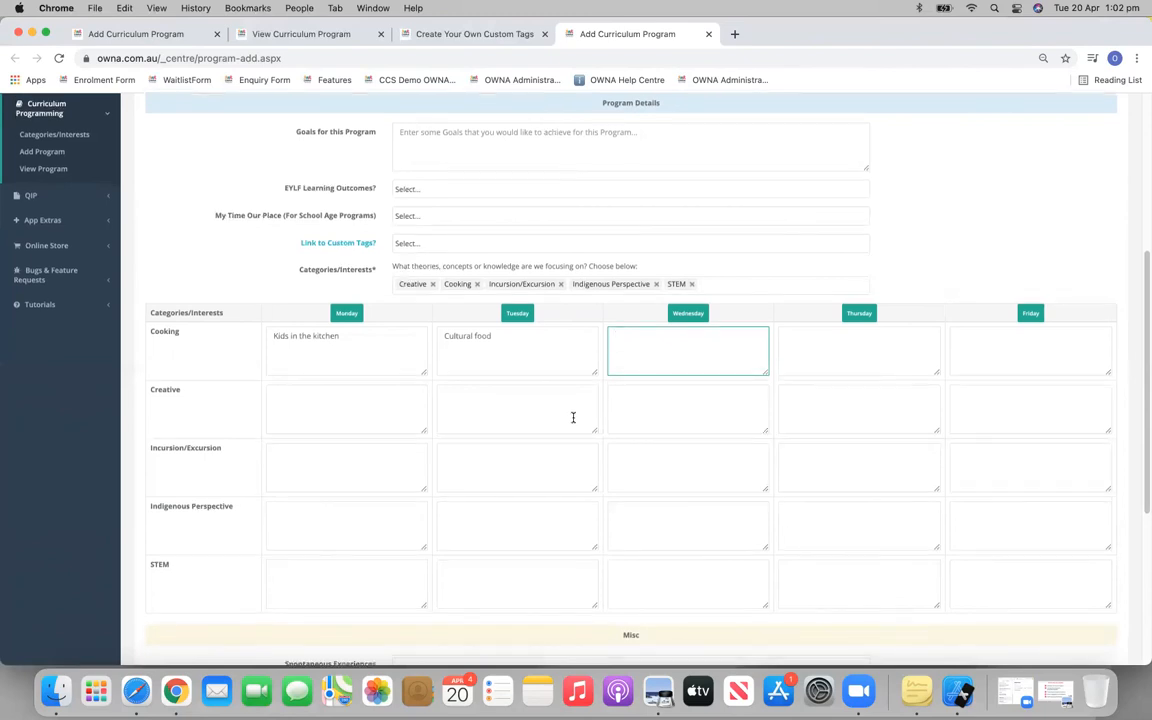
pyautogui.scroll(-5, 573, 417)
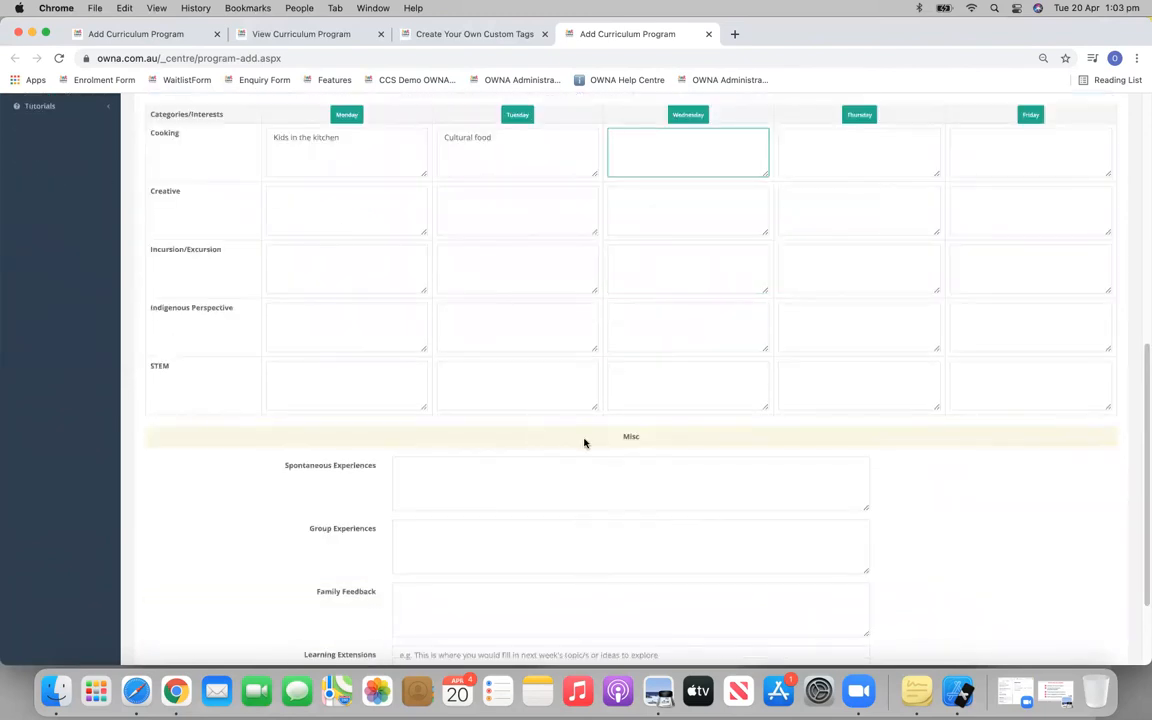
pyautogui.scroll(-3, 585, 443)
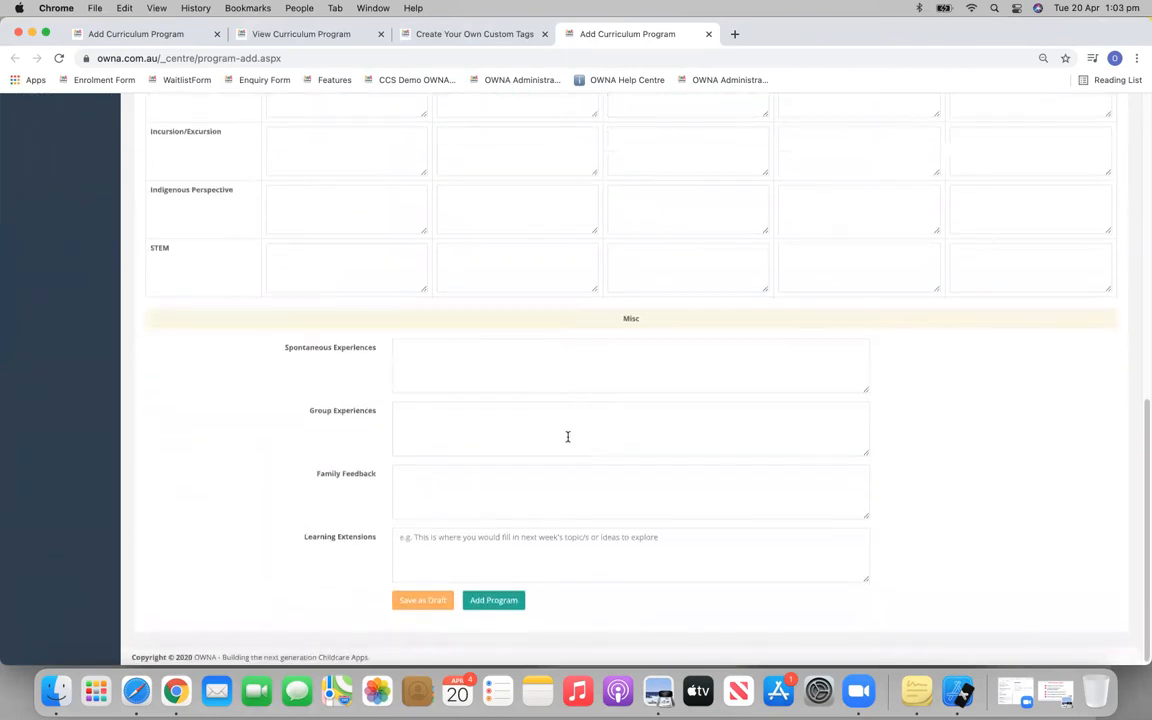
pyautogui.click(524, 445)
pyautogui.click(483, 475)
pyautogui.click(434, 375)
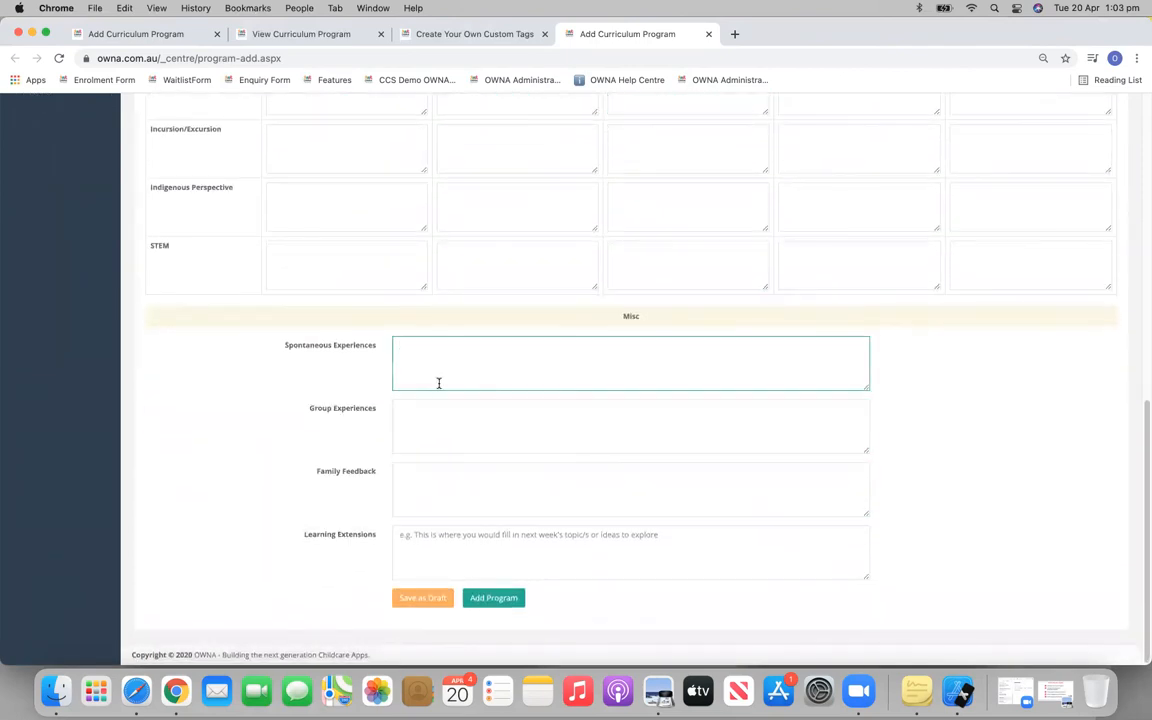
pyautogui.click(447, 424)
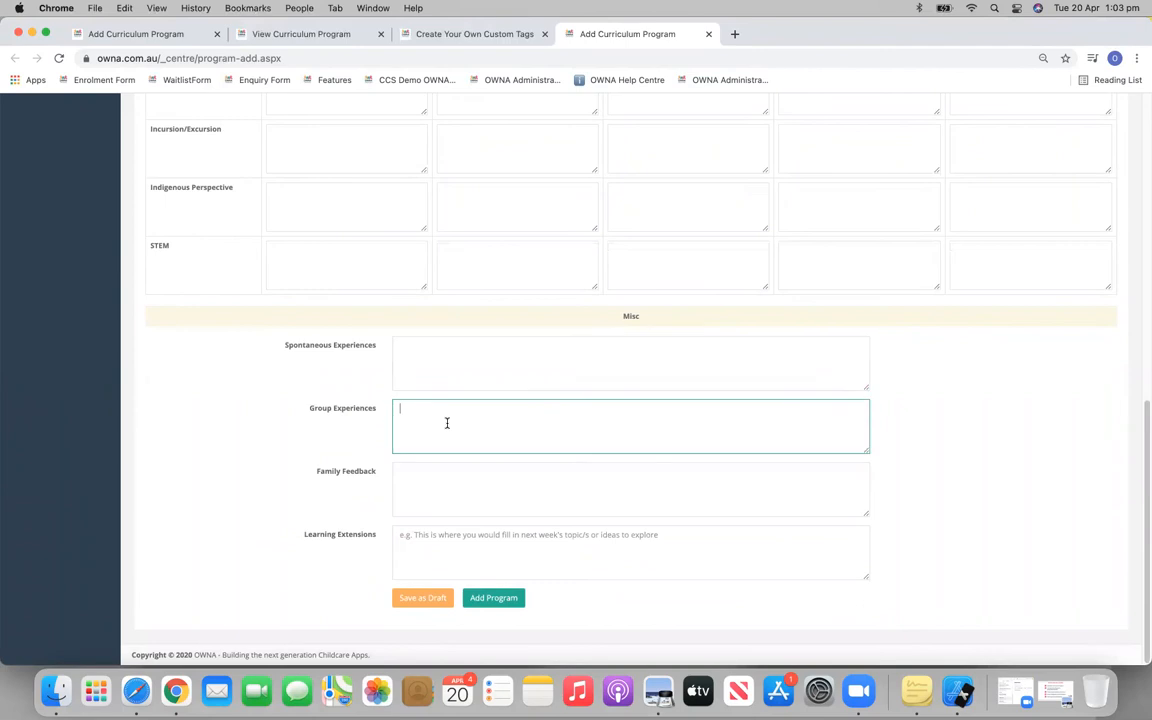
pyautogui.click(441, 501)
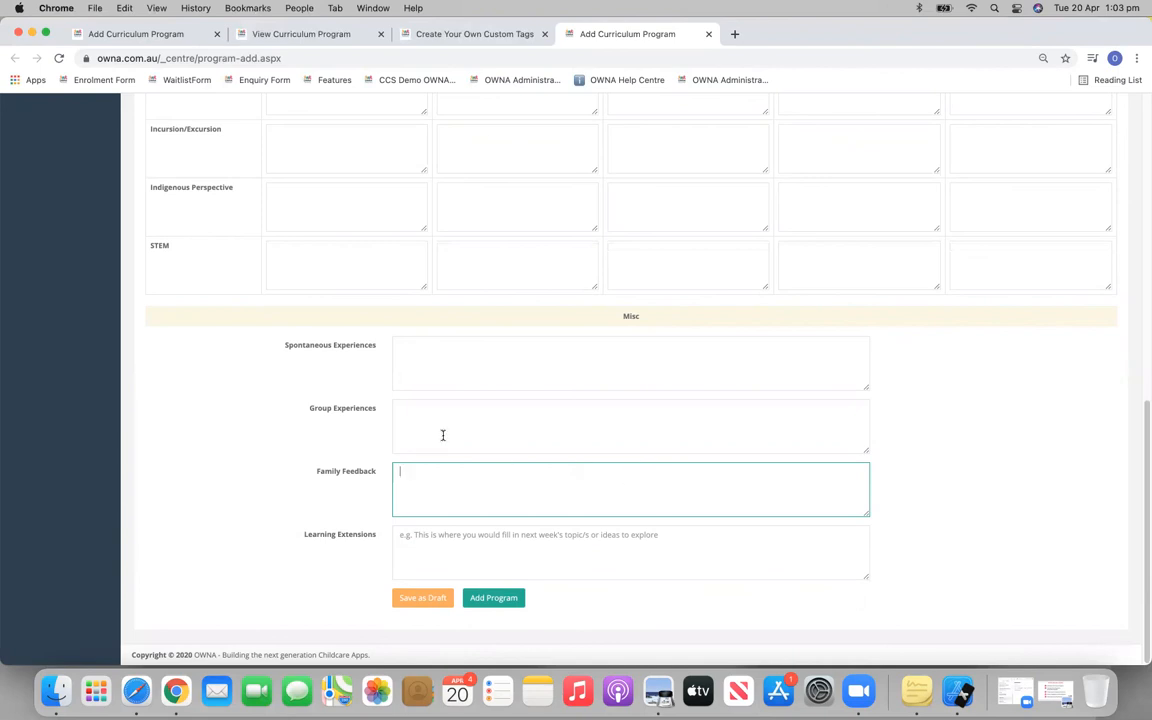
pyautogui.click(411, 362)
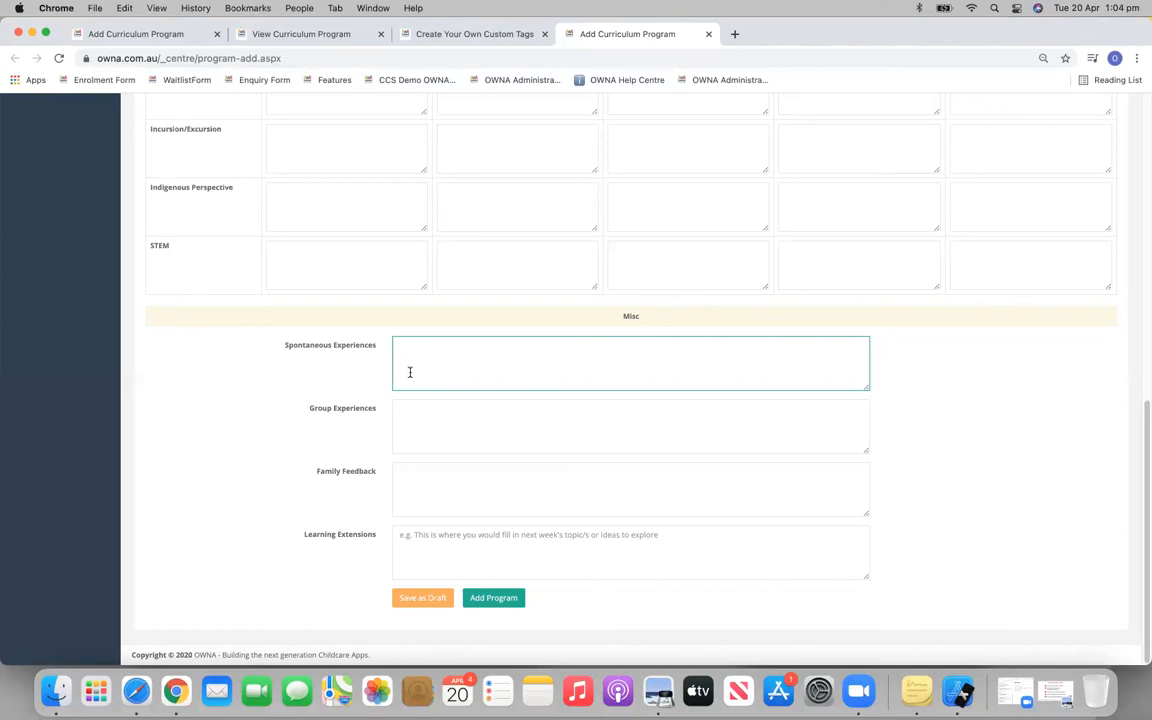
# Title the program "Cooking" and set the week commencing to 2021-04-26 and the end period to 2021-05-02
pyautogui.scroll(20, 465, 463)
pyautogui.click(410, 254)
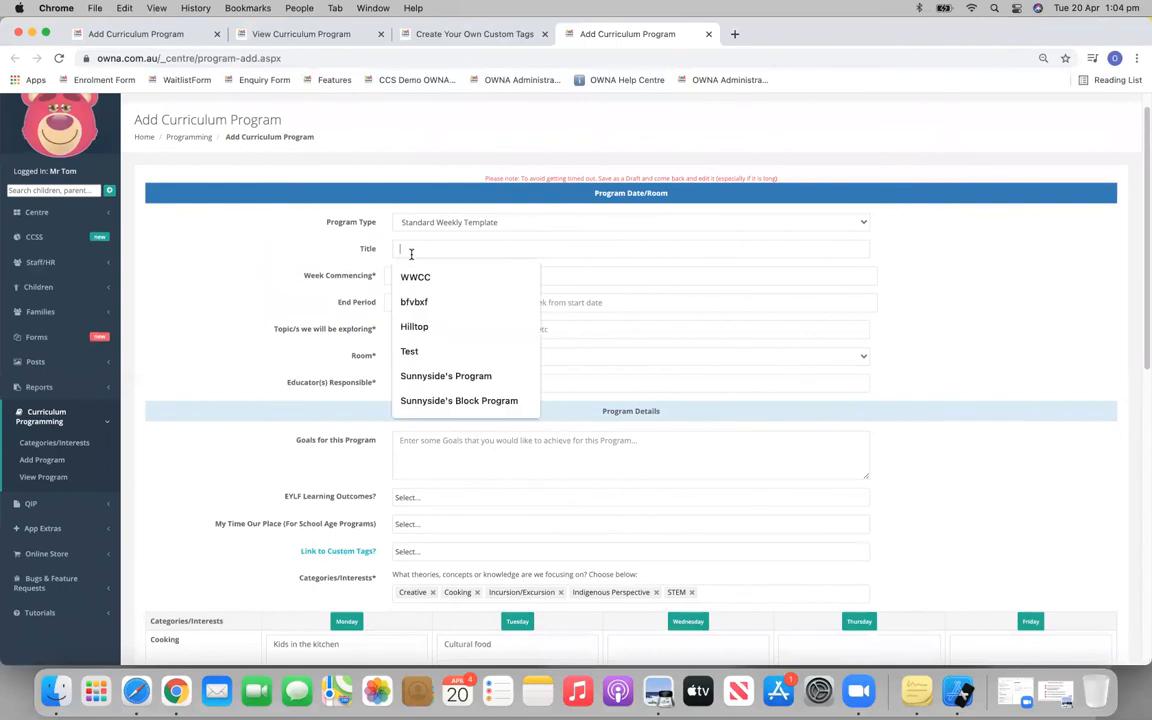
pyautogui.write('Cooking')
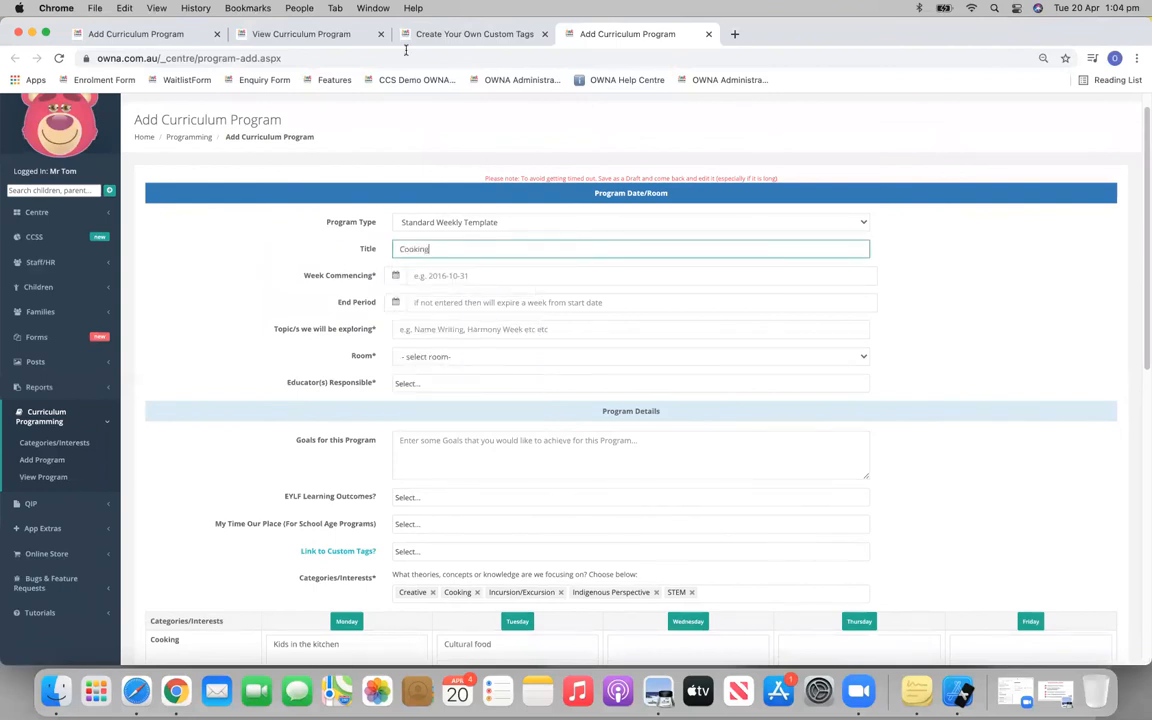
pyautogui.click(416, 276)
pyautogui.click(405, 395)
pyautogui.click(420, 302)
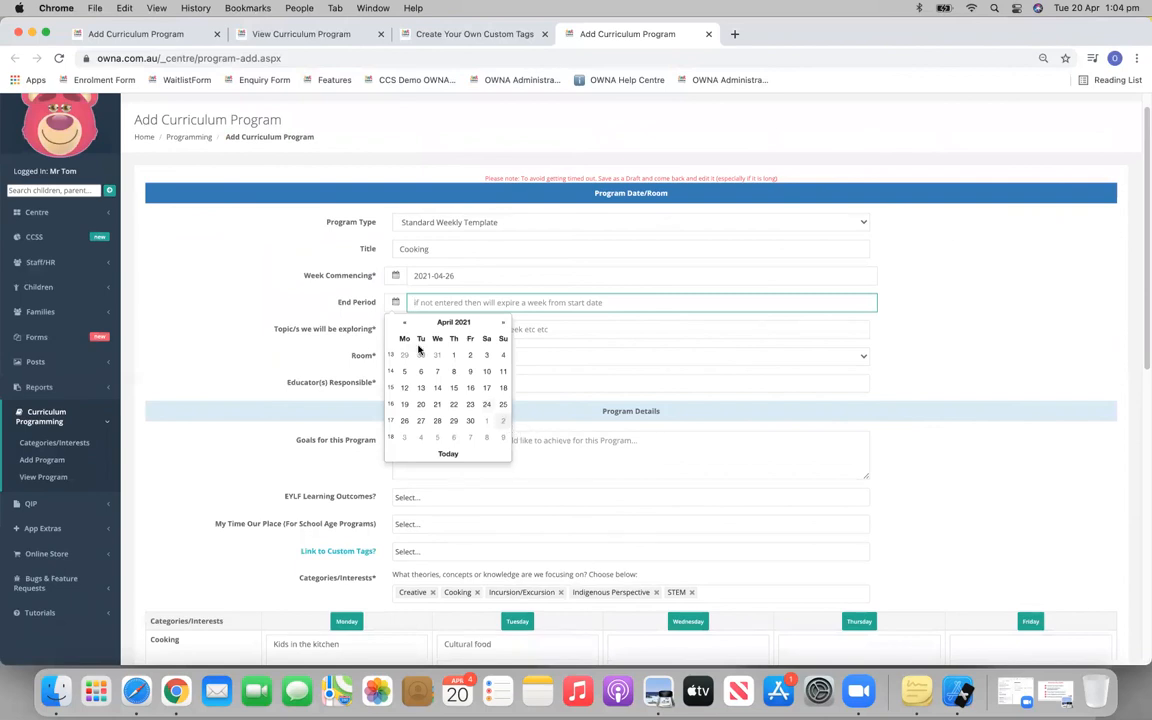
pyautogui.click(504, 421)
# Enter "Culture, food and drink" as the topics the program will explore
pyautogui.click(410, 329)
pyautogui.write('cULUTRE')
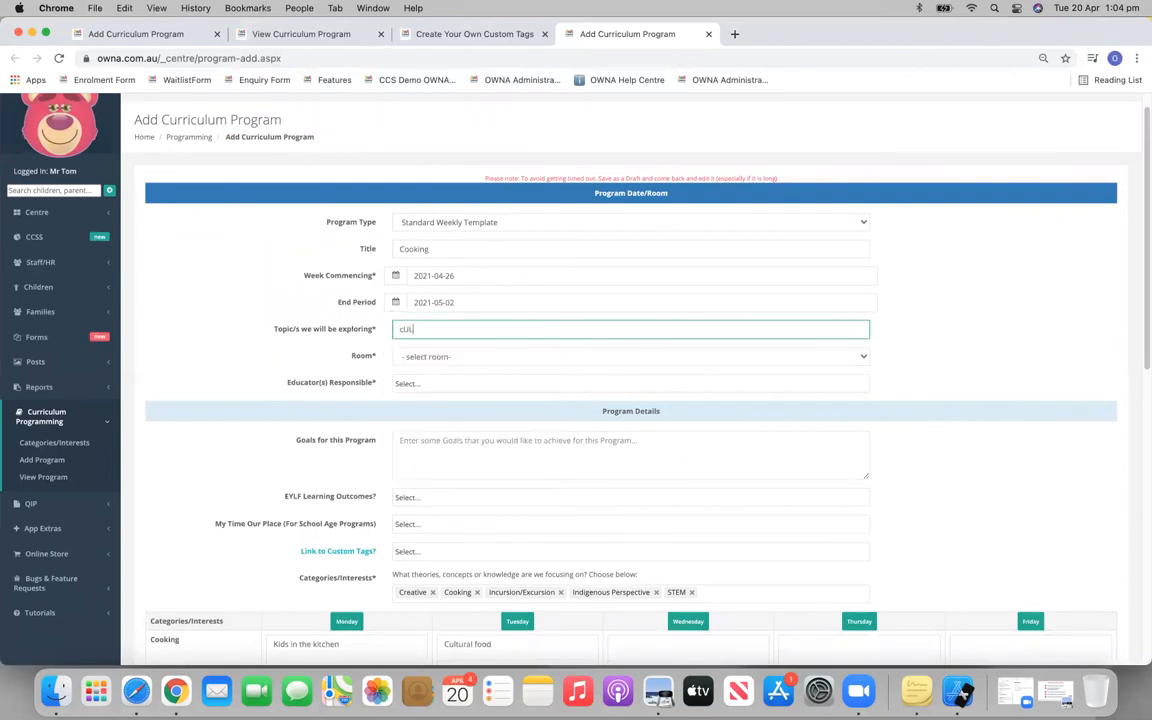
pyautogui.press('BackSpace')
pyautogui.press('BackSpace')
pyautogui.press('BackSpace')
pyautogui.press('BackSpace')
pyautogui.press('BackSpace')
pyautogui.press('BackSpace')
pyautogui.press('BackSpace')
pyautogui.write('C')
pyautogui.press('BackSpace')
pyautogui.write('Culu')
pyautogui.press('BackSpace')
pyautogui.write('ture, food and drink')
# Assign the program to the Caterpillar Room and change its title to "Caterpillar Cooking"
pyautogui.click(433, 356)
pyautogui.click(470, 380)
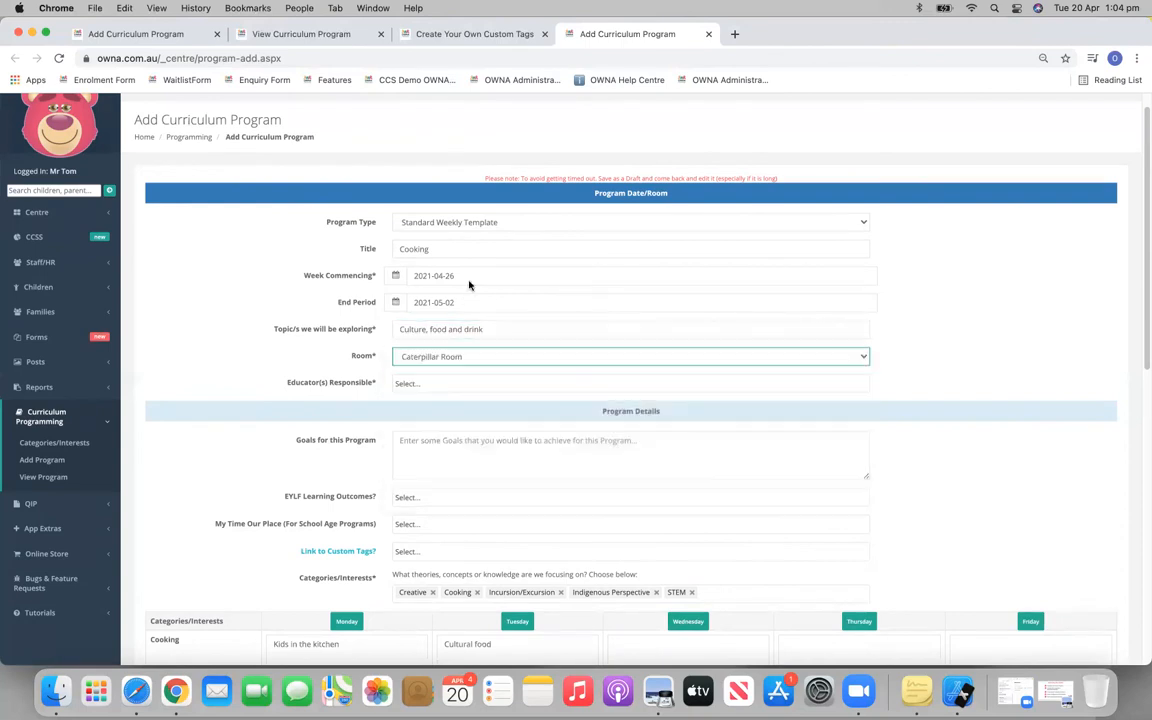
pyautogui.click(443, 250)
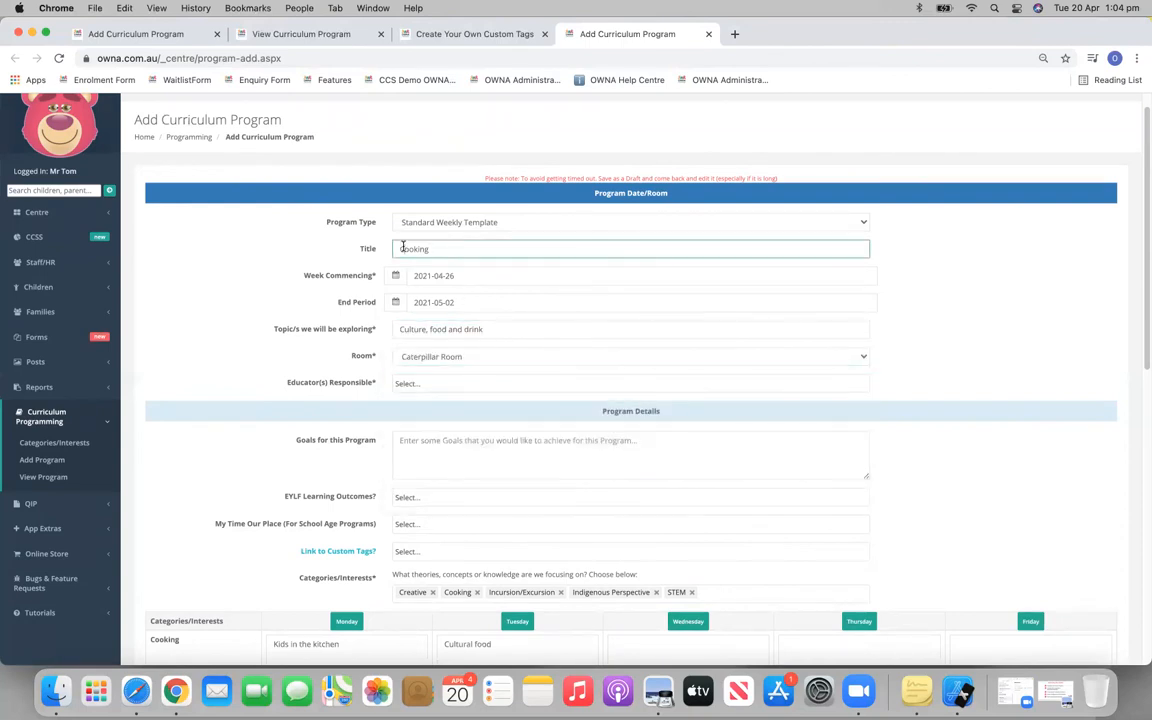
pyautogui.click(403, 248)
pyautogui.write('aterpillar C')
# Assign the logged-in educator as the one responsible for the Caterpillar Cooking program and save the program
pyautogui.click(422, 388)
pyautogui.scroll(-5, 440, 460)
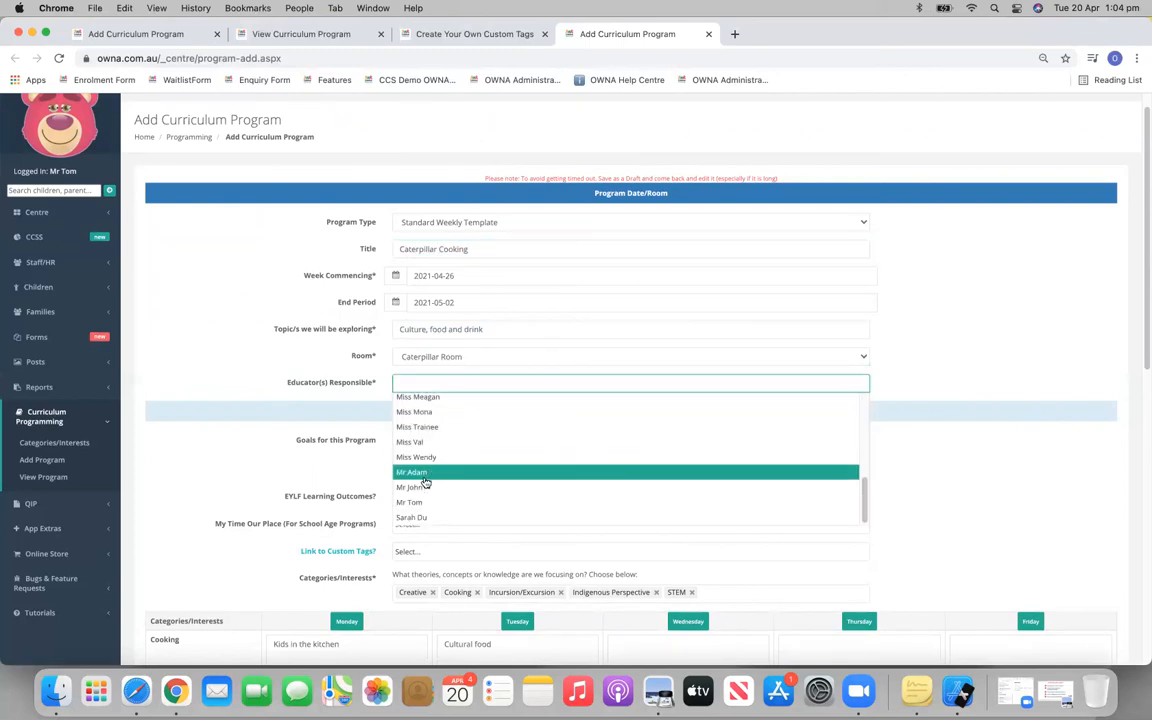
pyautogui.click(424, 500)
pyautogui.scroll(-10, 427, 470)
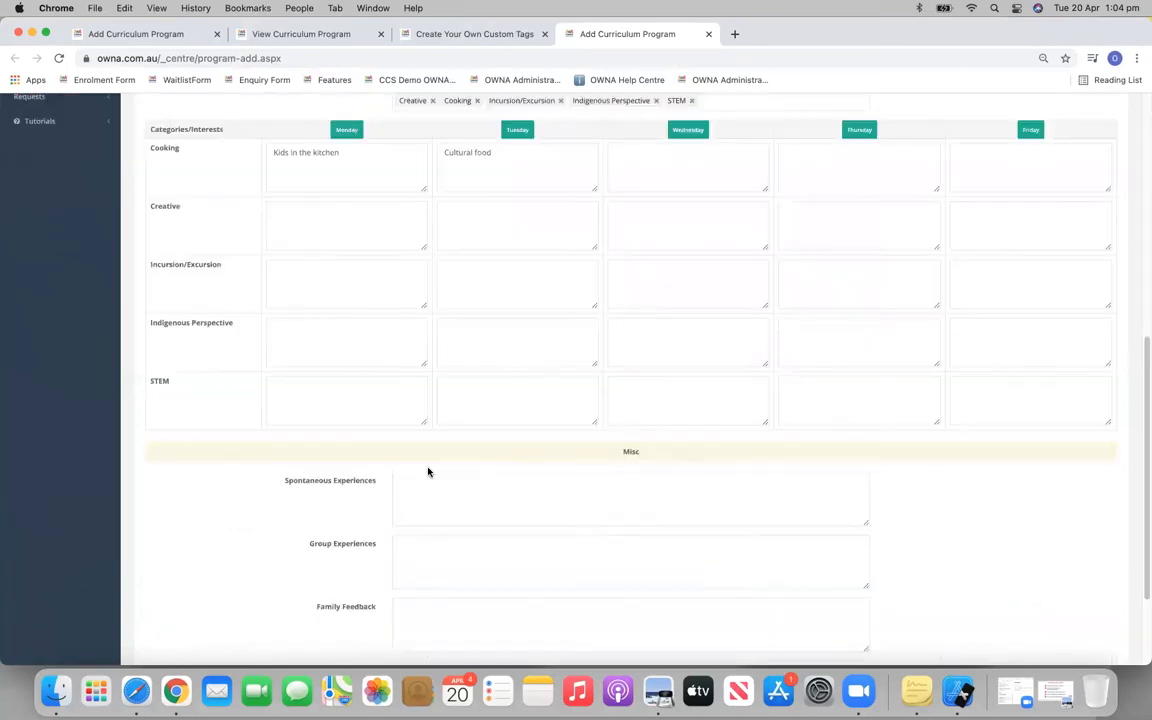
pyautogui.click(488, 602)
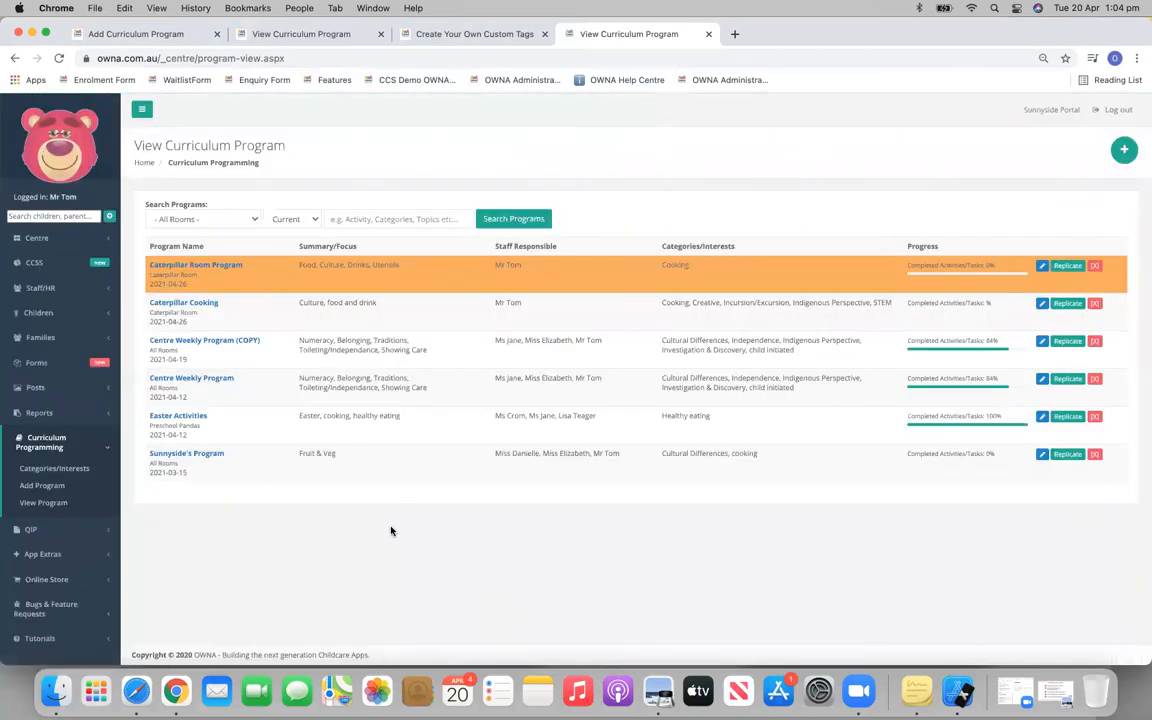
pyautogui.click(508, 219)
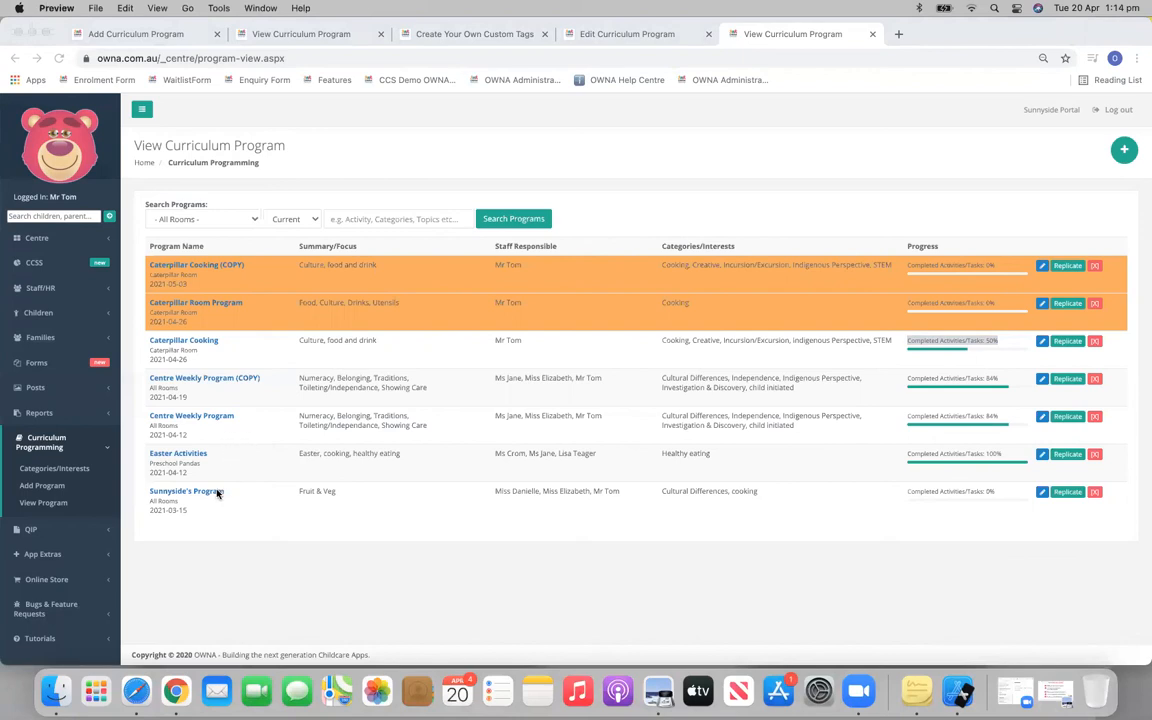
# Start a new curriculum program with Standard Block Template as its program type
pyautogui.click(41, 486)
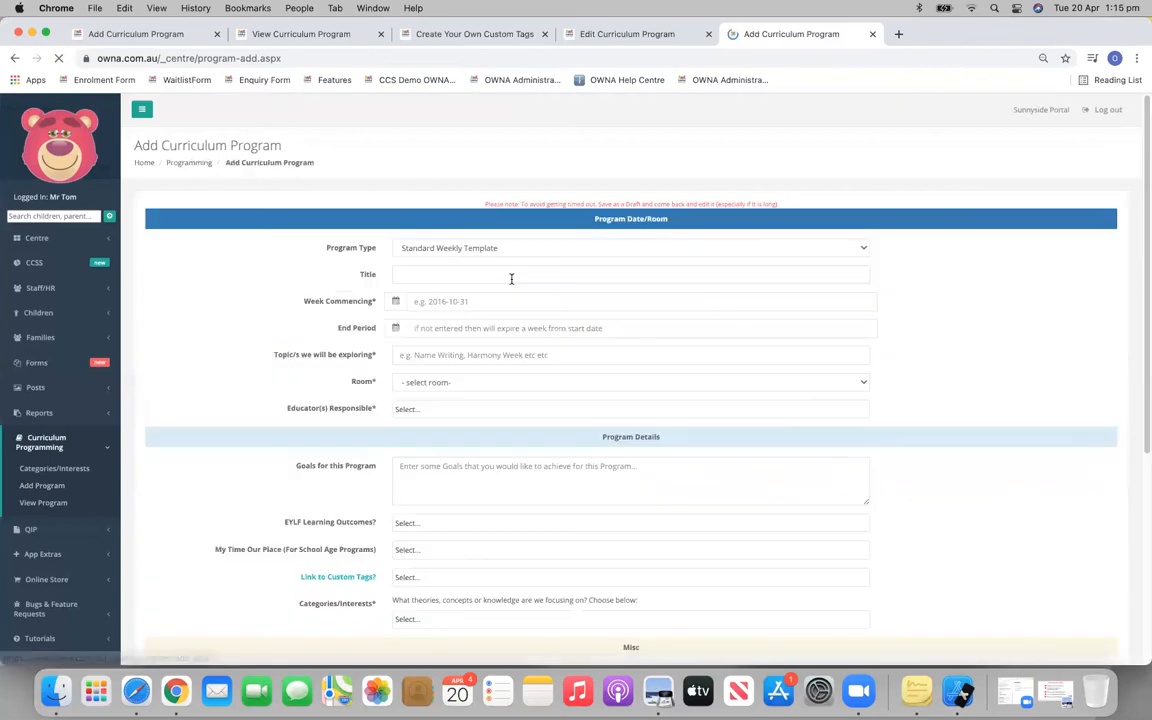
pyautogui.click(516, 249)
pyautogui.click(516, 262)
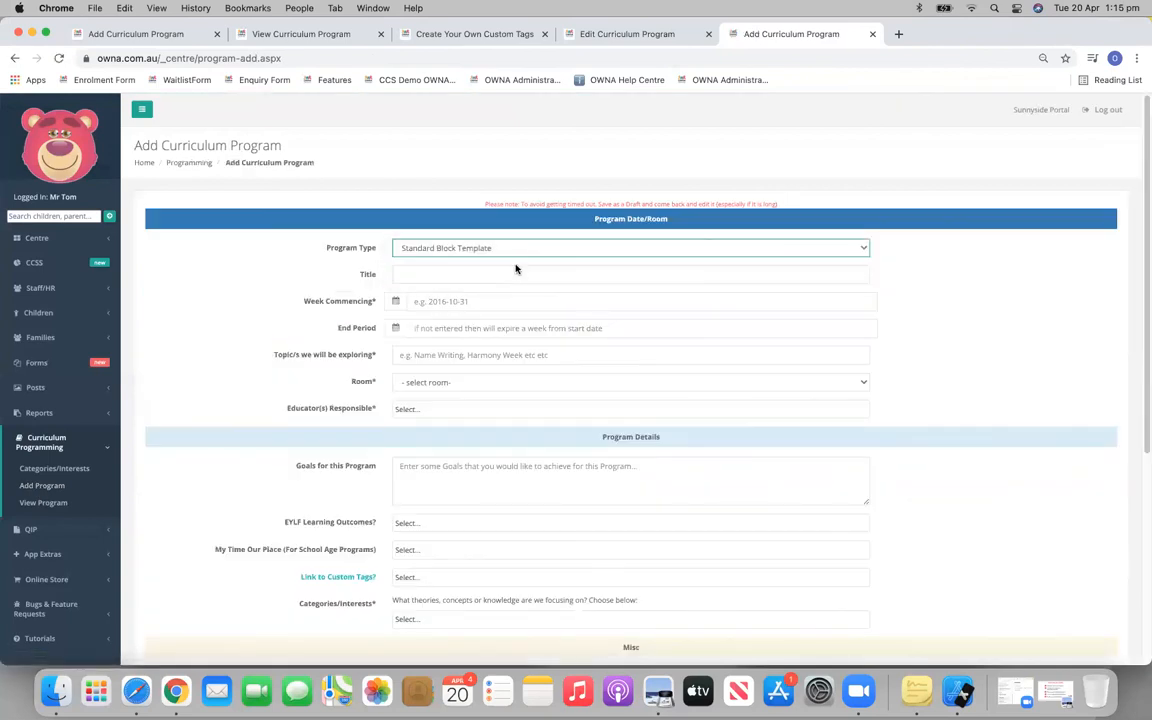
pyautogui.click(518, 275)
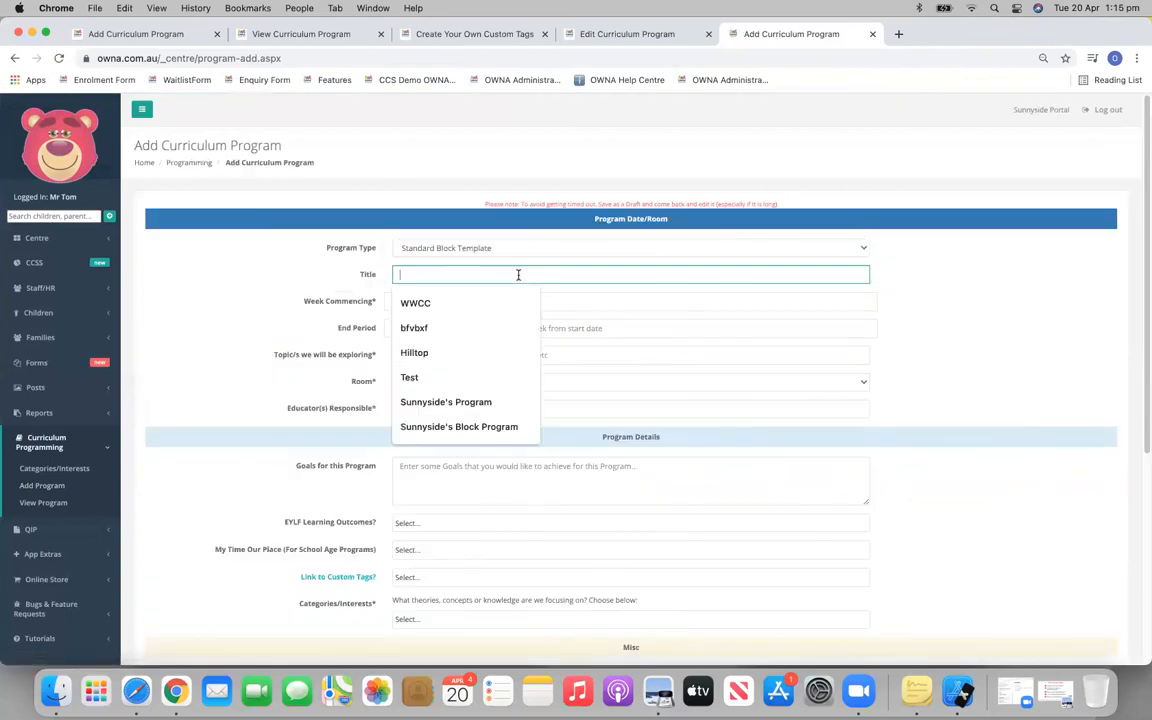
pyautogui.scroll(-5, 452, 465)
pyautogui.scroll(5, 457, 414)
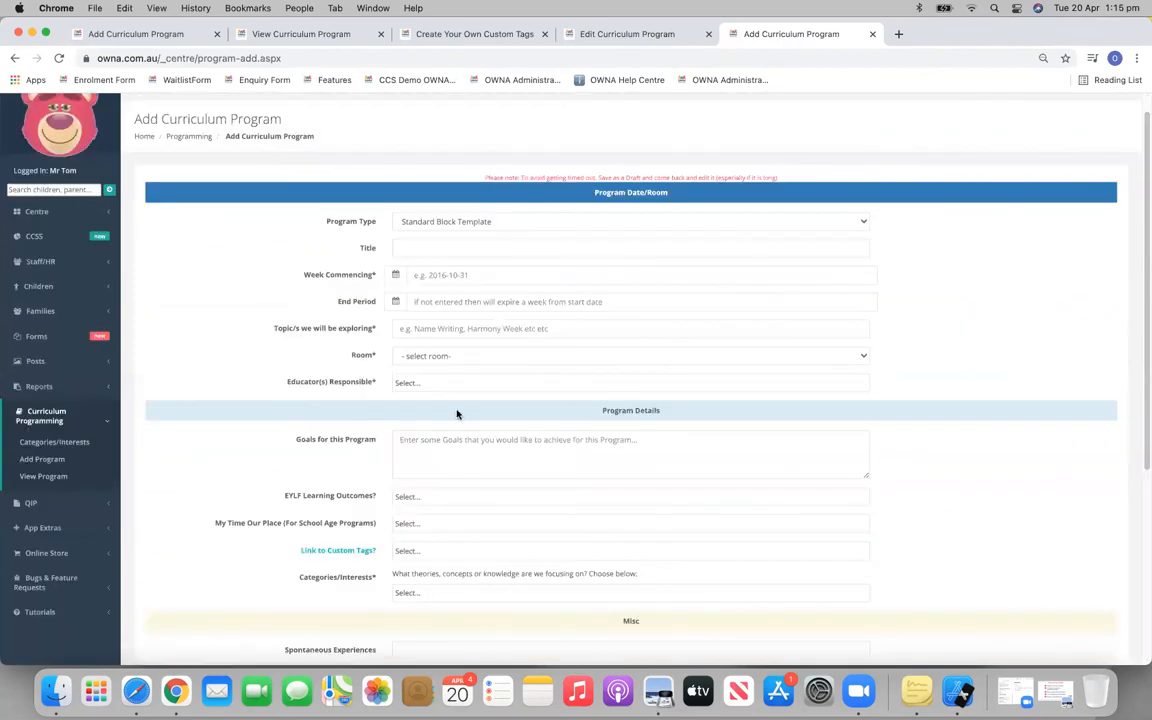
# Add Sensory as the block program's category and activate its experiences and activities text area for entry
pyautogui.click(404, 383)
pyautogui.click(412, 594)
pyautogui.scroll(-8, 435, 605)
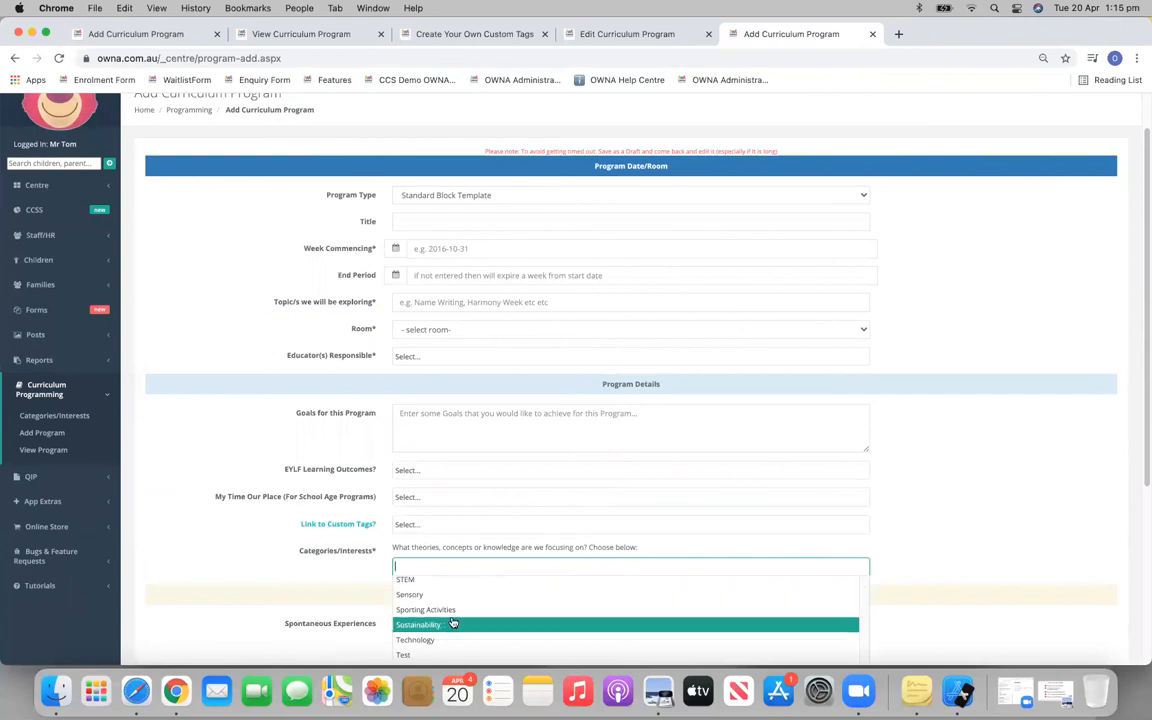
pyautogui.click(447, 594)
pyautogui.scroll(-3, 483, 512)
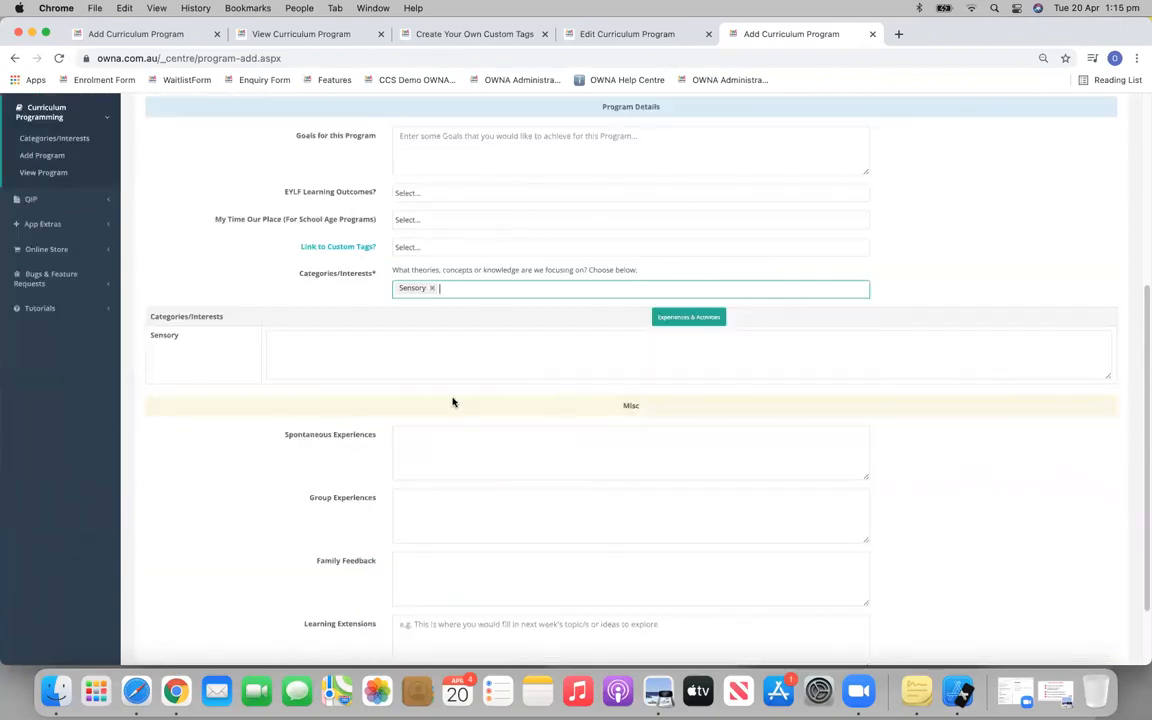
pyautogui.click(373, 340)
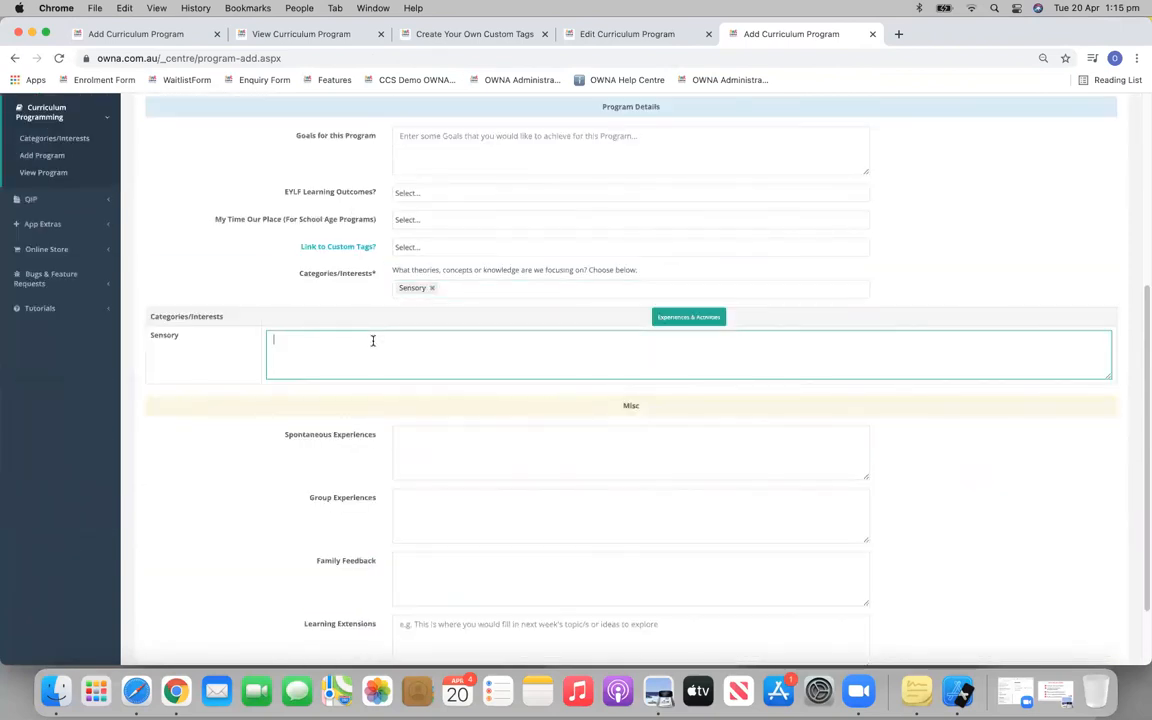